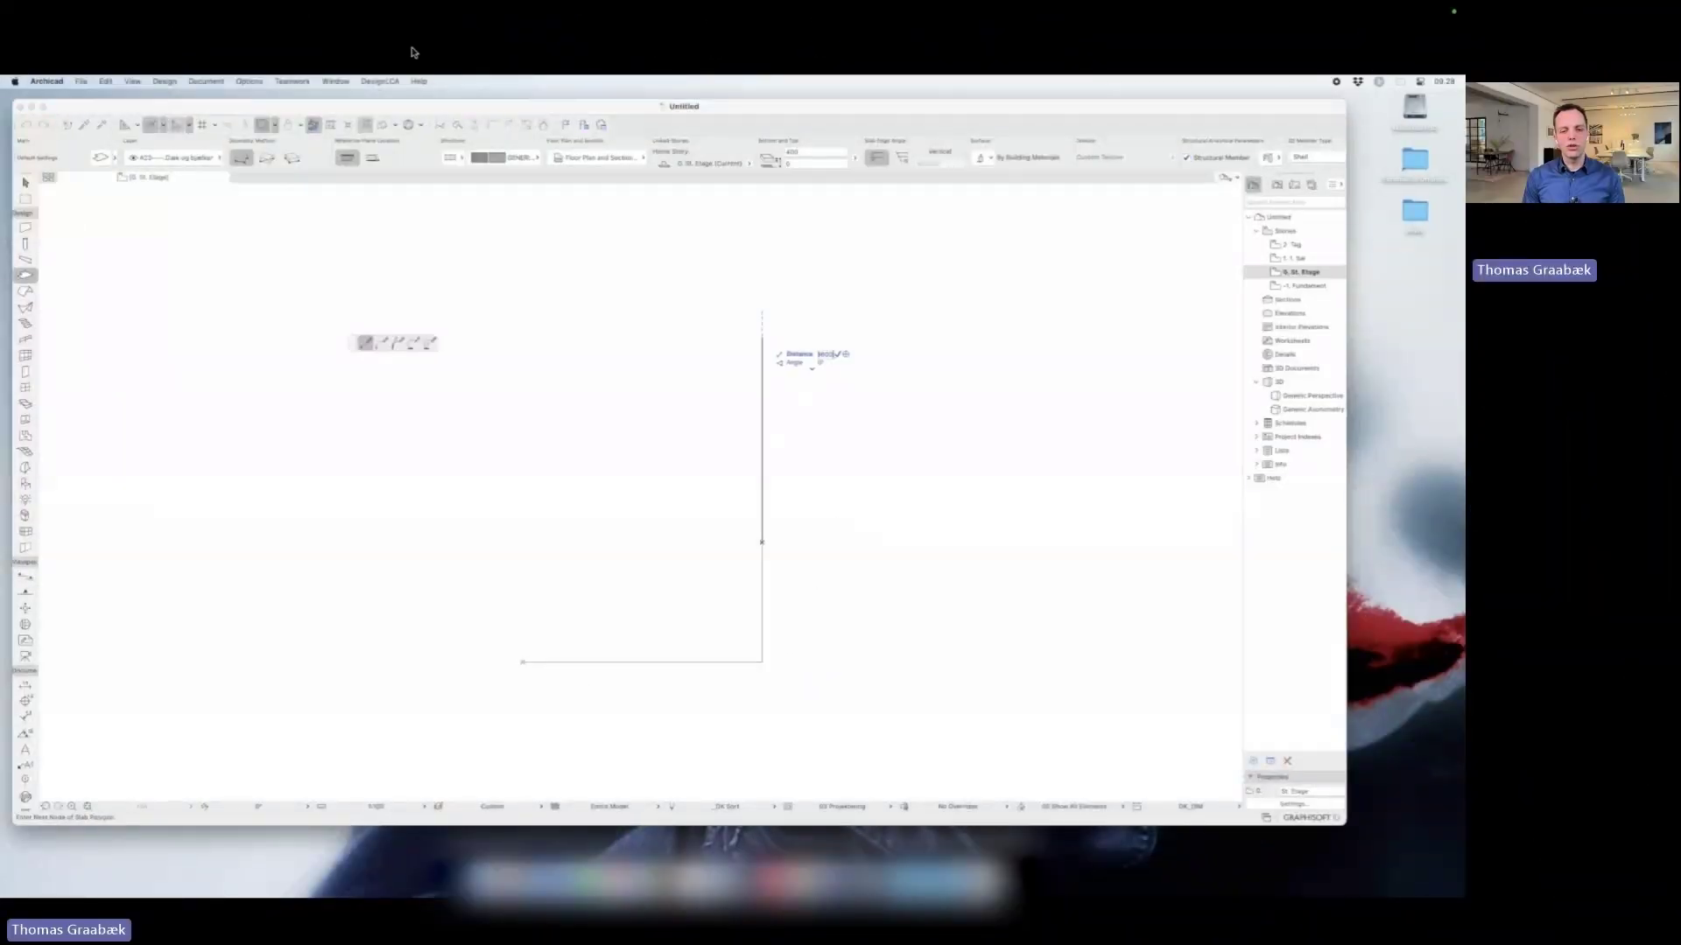
Step: Complete the rectangular ground-floor slab and cut a slanted notch out of its eastern side down to the midpoint ledge
left_click(523, 662)
key("Escape")
left_click(761, 543)
left_click(761, 543)
left_click(429, 358)
left_click(761, 543)
type("24")
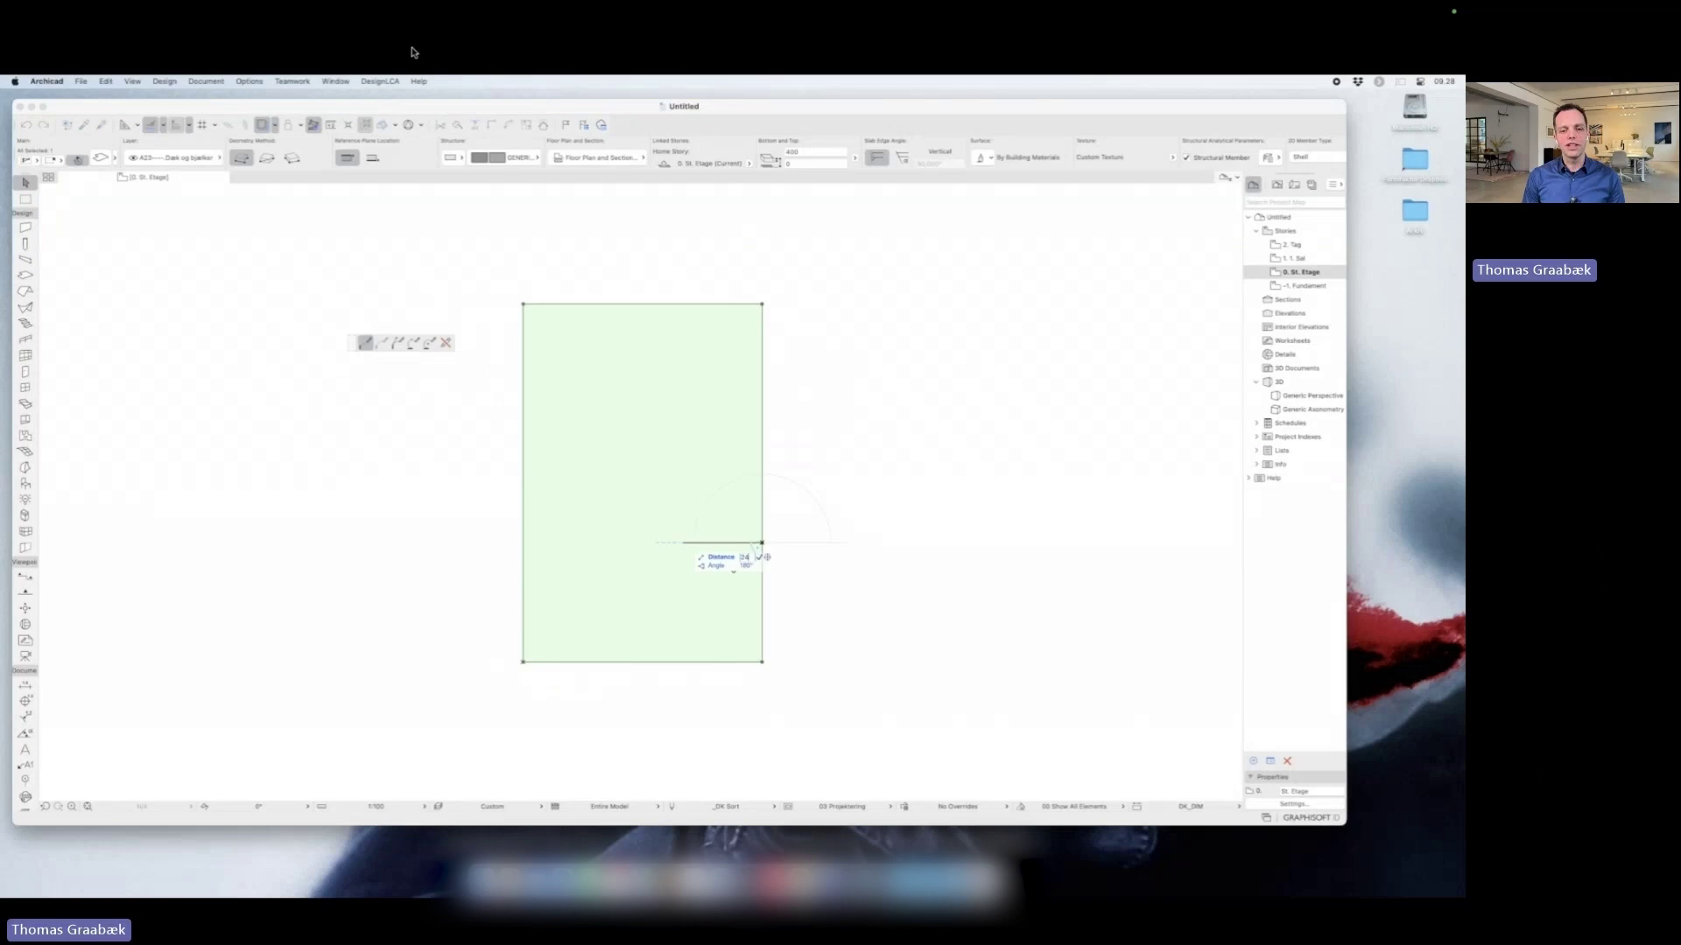
left_click(763, 302)
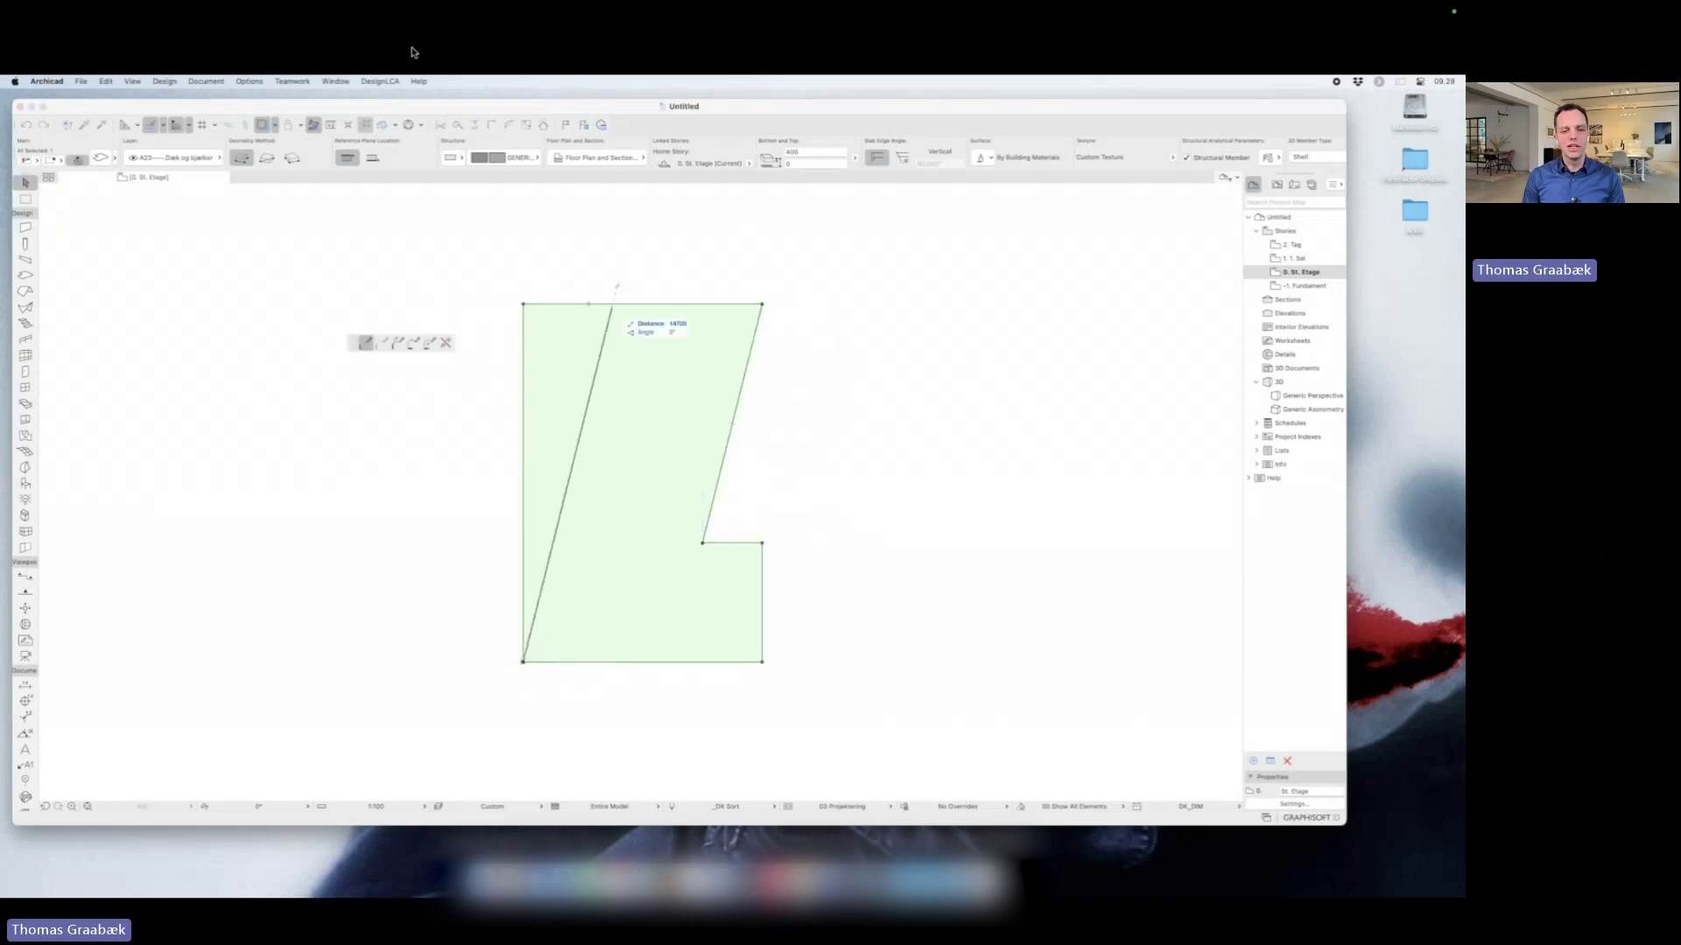
Step: Move the slab's upper-left corner along the top edge so the western side slants parallel to the notch
left_click(613, 304)
left_click(469, 266)
left_click(647, 543)
key("Escape")
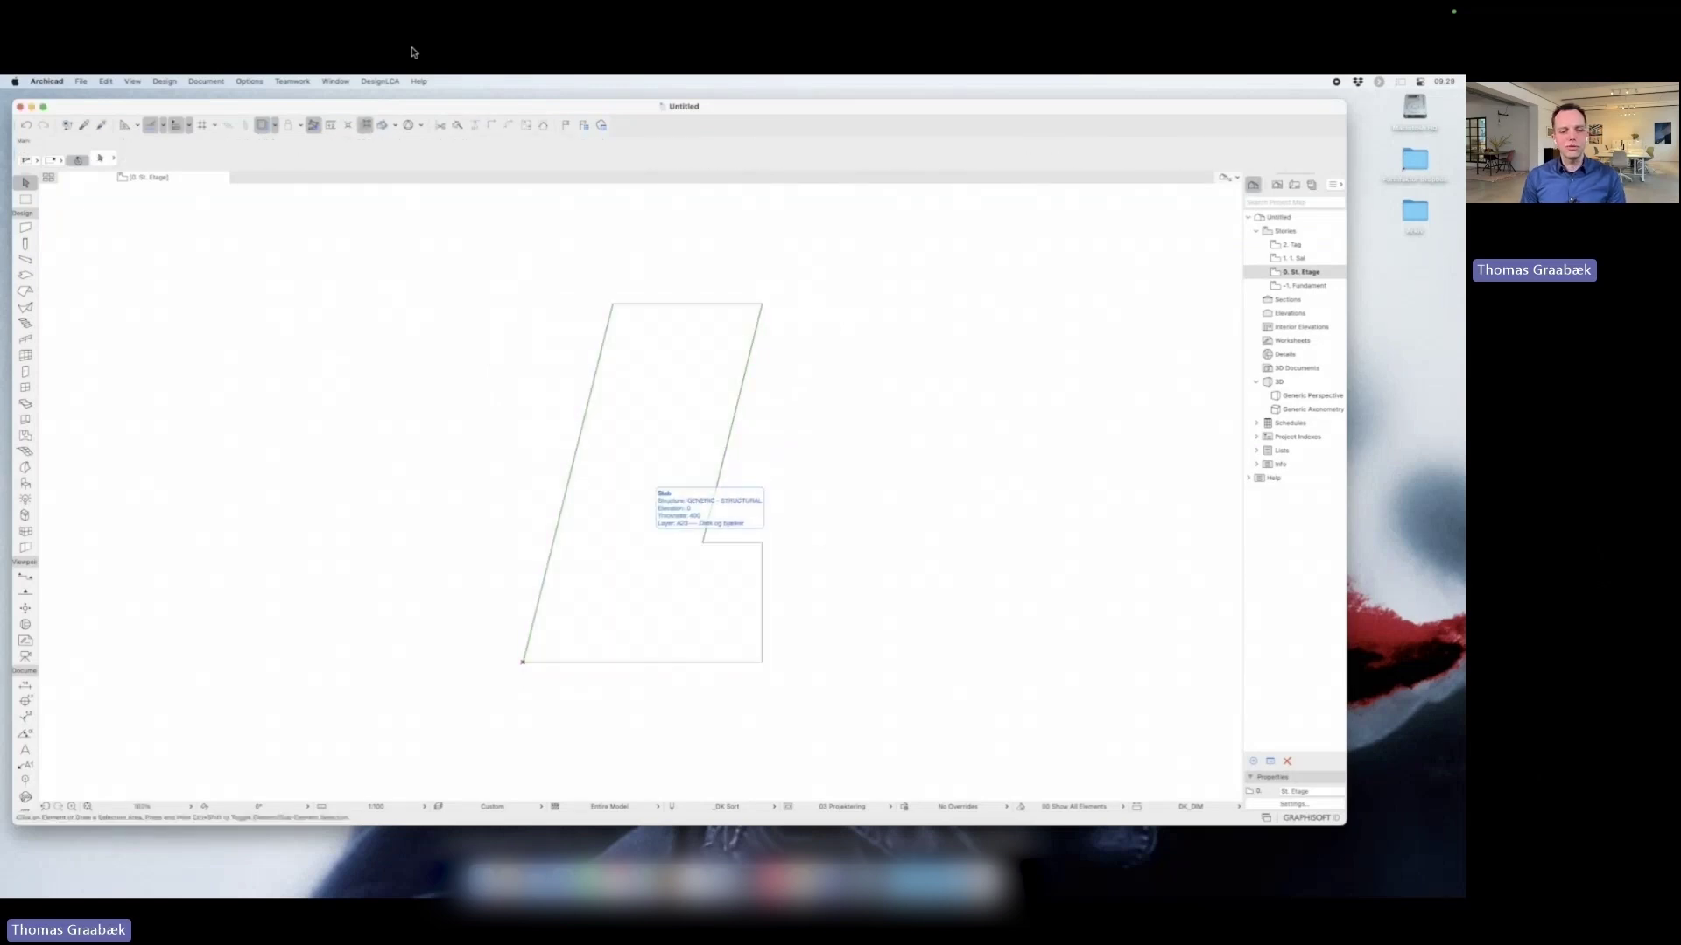
Step: Build exterior walls along the ground-floor slab outline and place windows in them around the perimeter
left_click(25, 228)
left_click(647, 543)
left_click(26, 388)
left_click(745, 353)
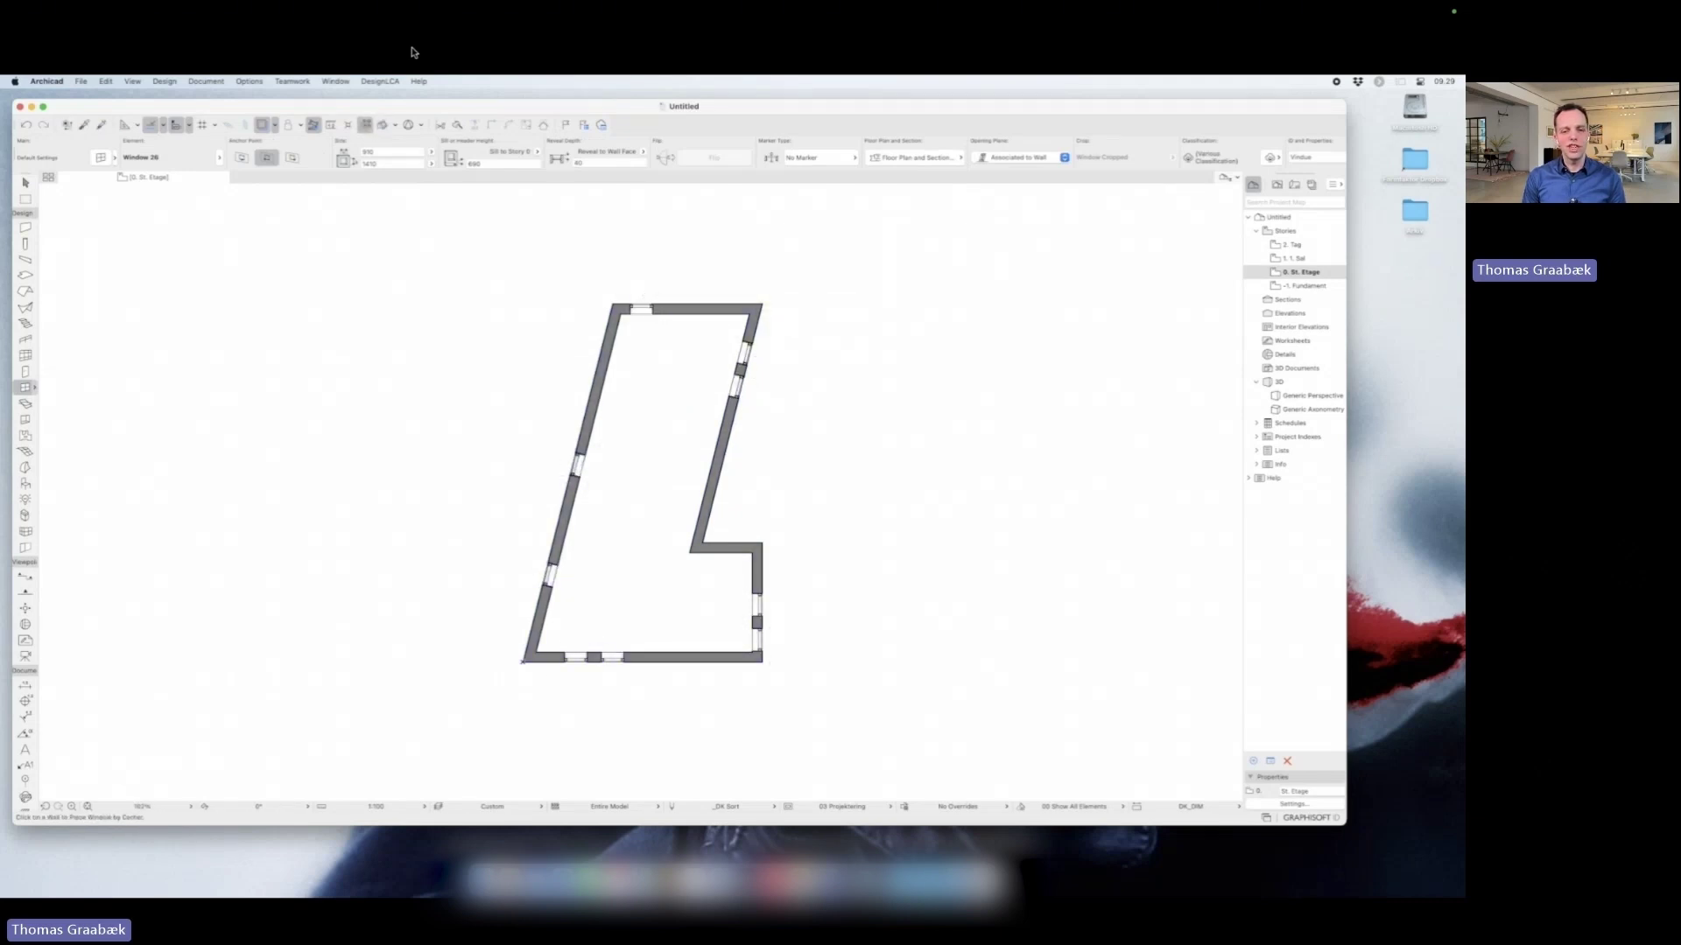
Step: On story 1. Sal, draw a slab and exterior walls following the slanted outline, with a rectangular projection at the upper-left corner
key("super+Up")
left_click(25, 275)
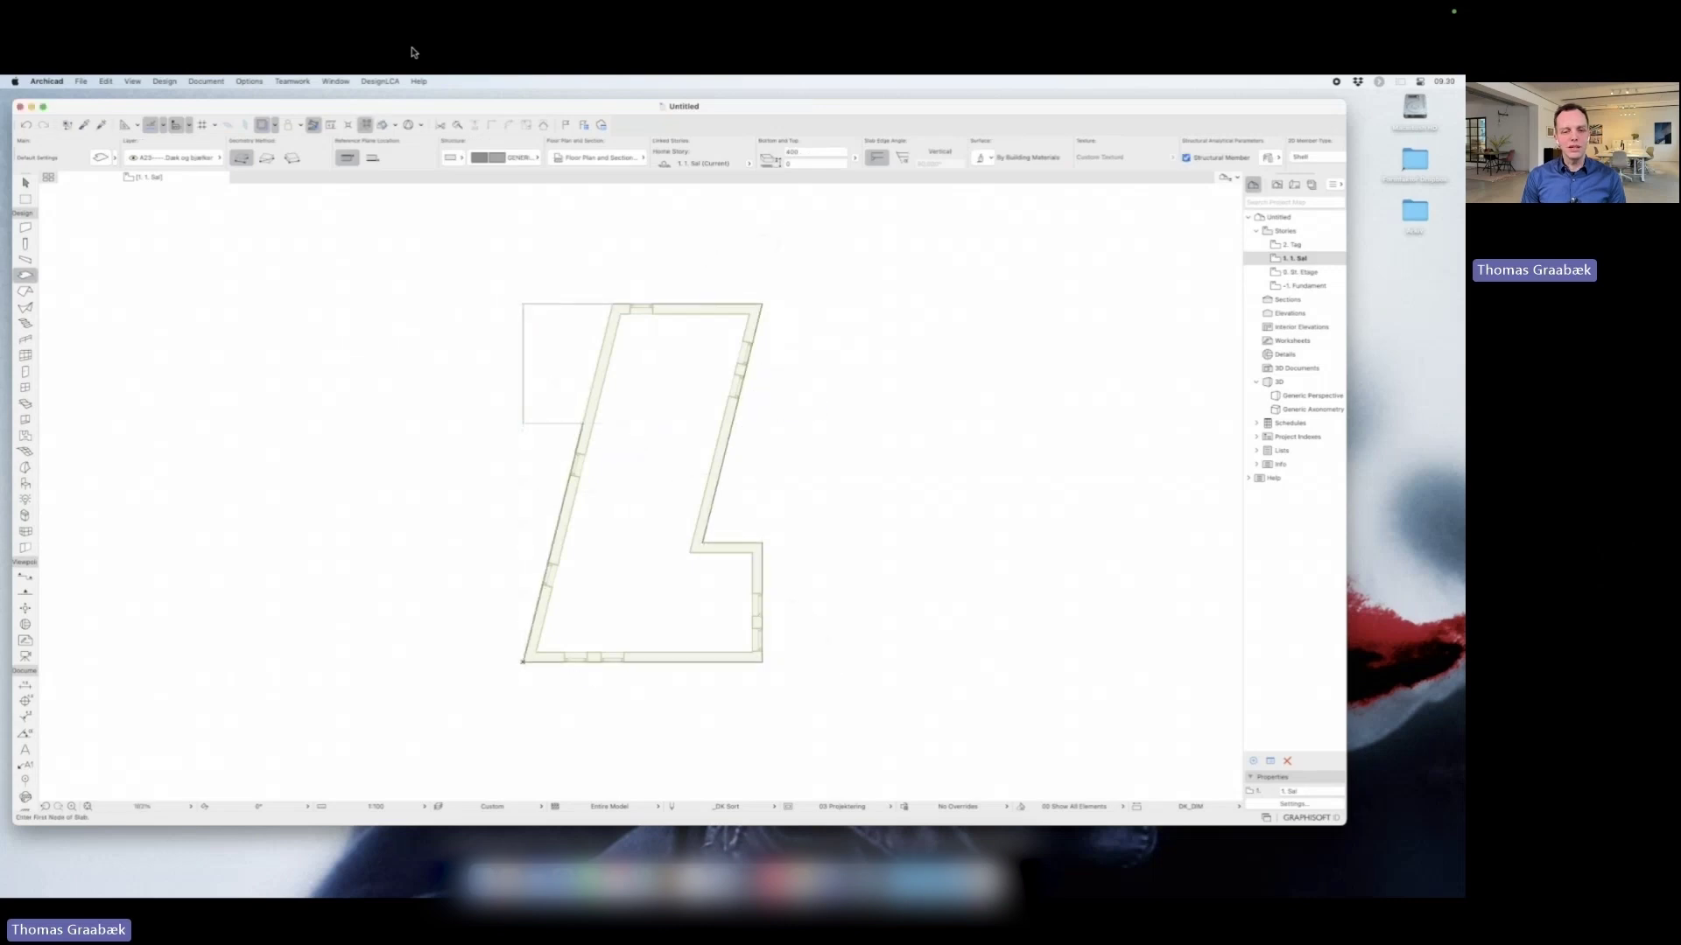
key("w")
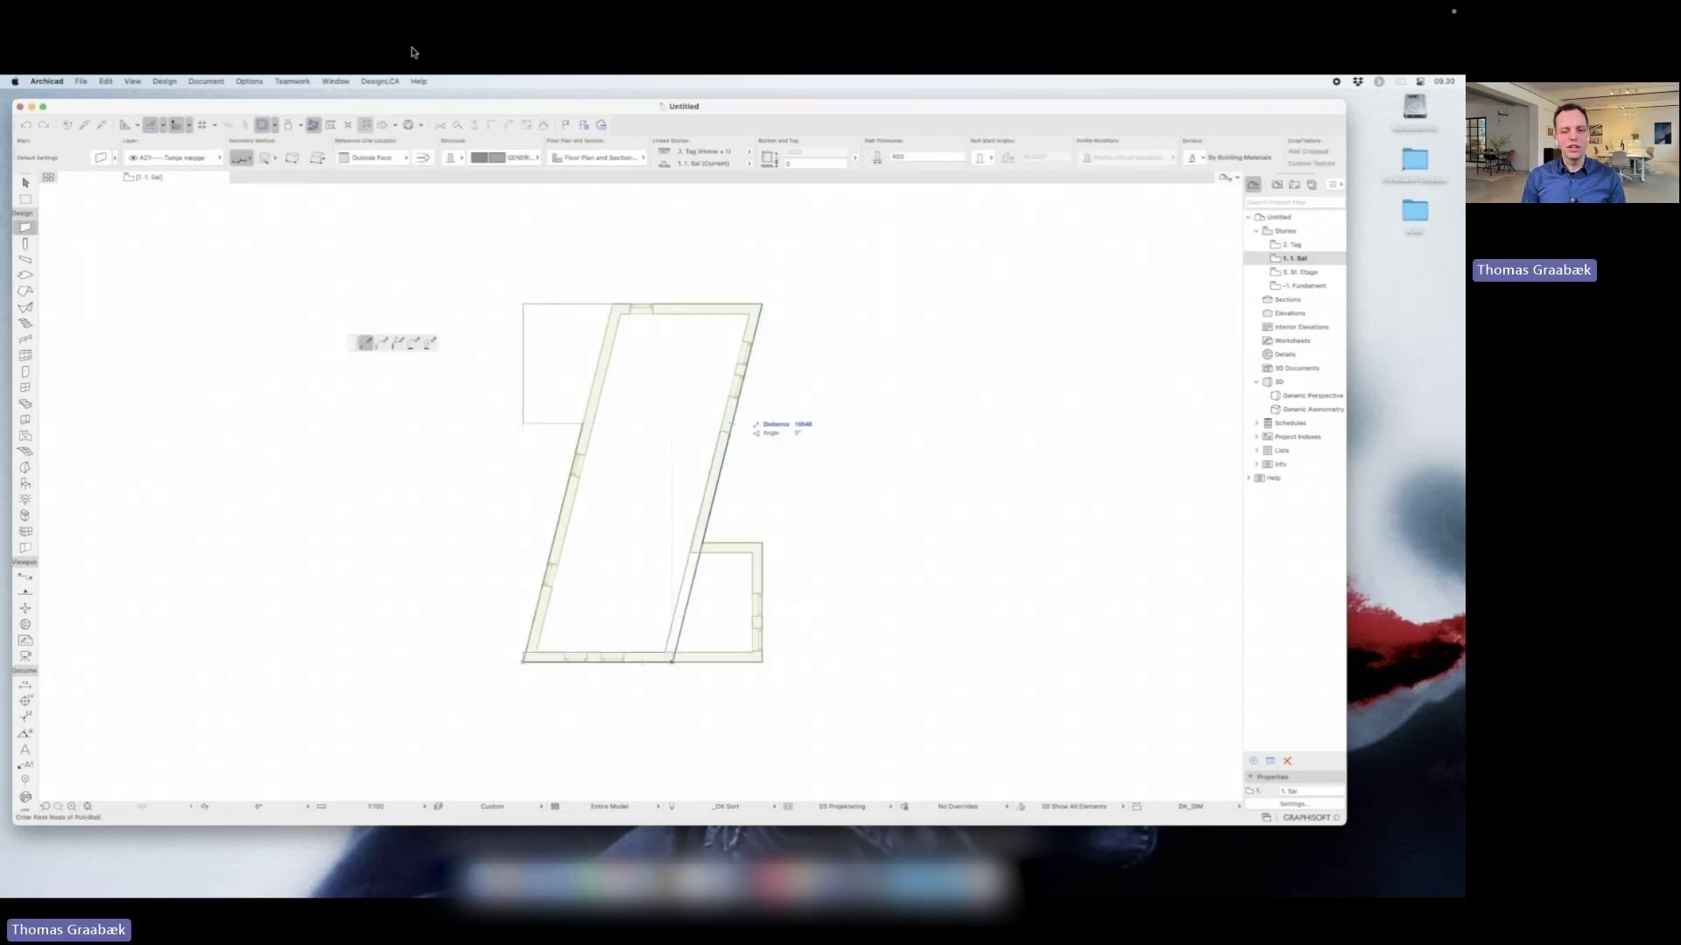
key("Return")
left_click(582, 424)
left_click(523, 663)
key("F3")
mouse_move(911, 431)
middle_mouse_down("shift")
mouse_move(1085, 289)
mouse_move(788, 455)
middle_mouse_up("shift")
key("F2")
Step: Place windows around the 1. Sal walls and add a door in the slanted wall facing the lower wing, adjusting the trace display
left_click(26, 388)
left_click(676, 627)
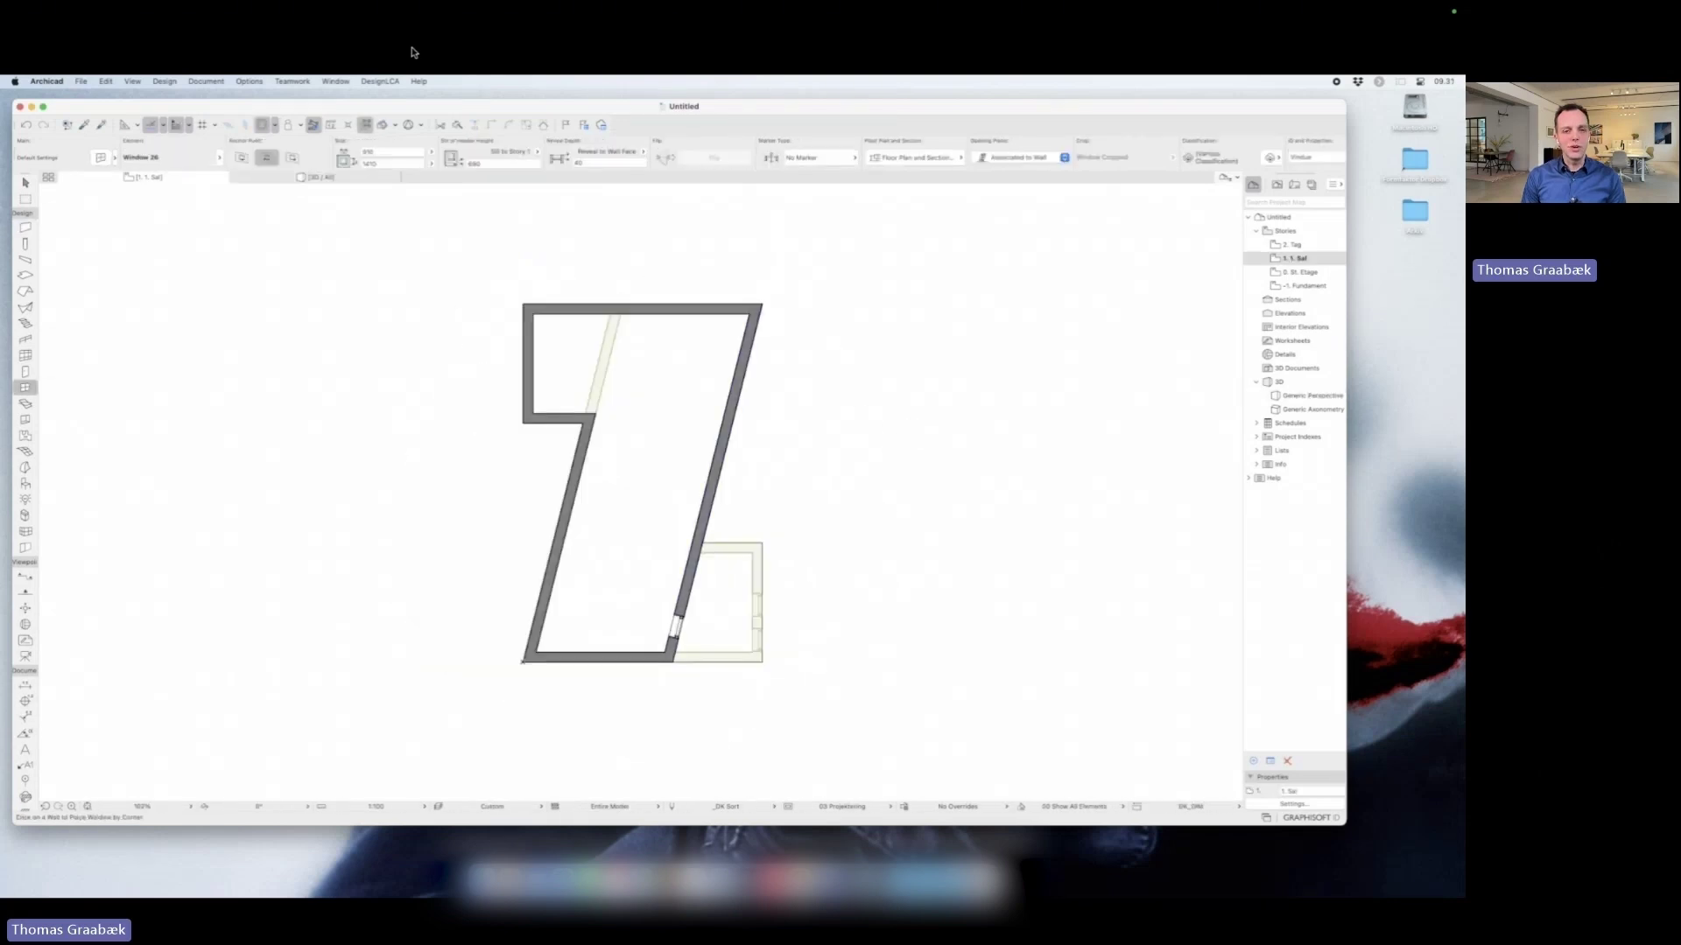
left_click(275, 125)
left_click(338, 267)
left_click(743, 389)
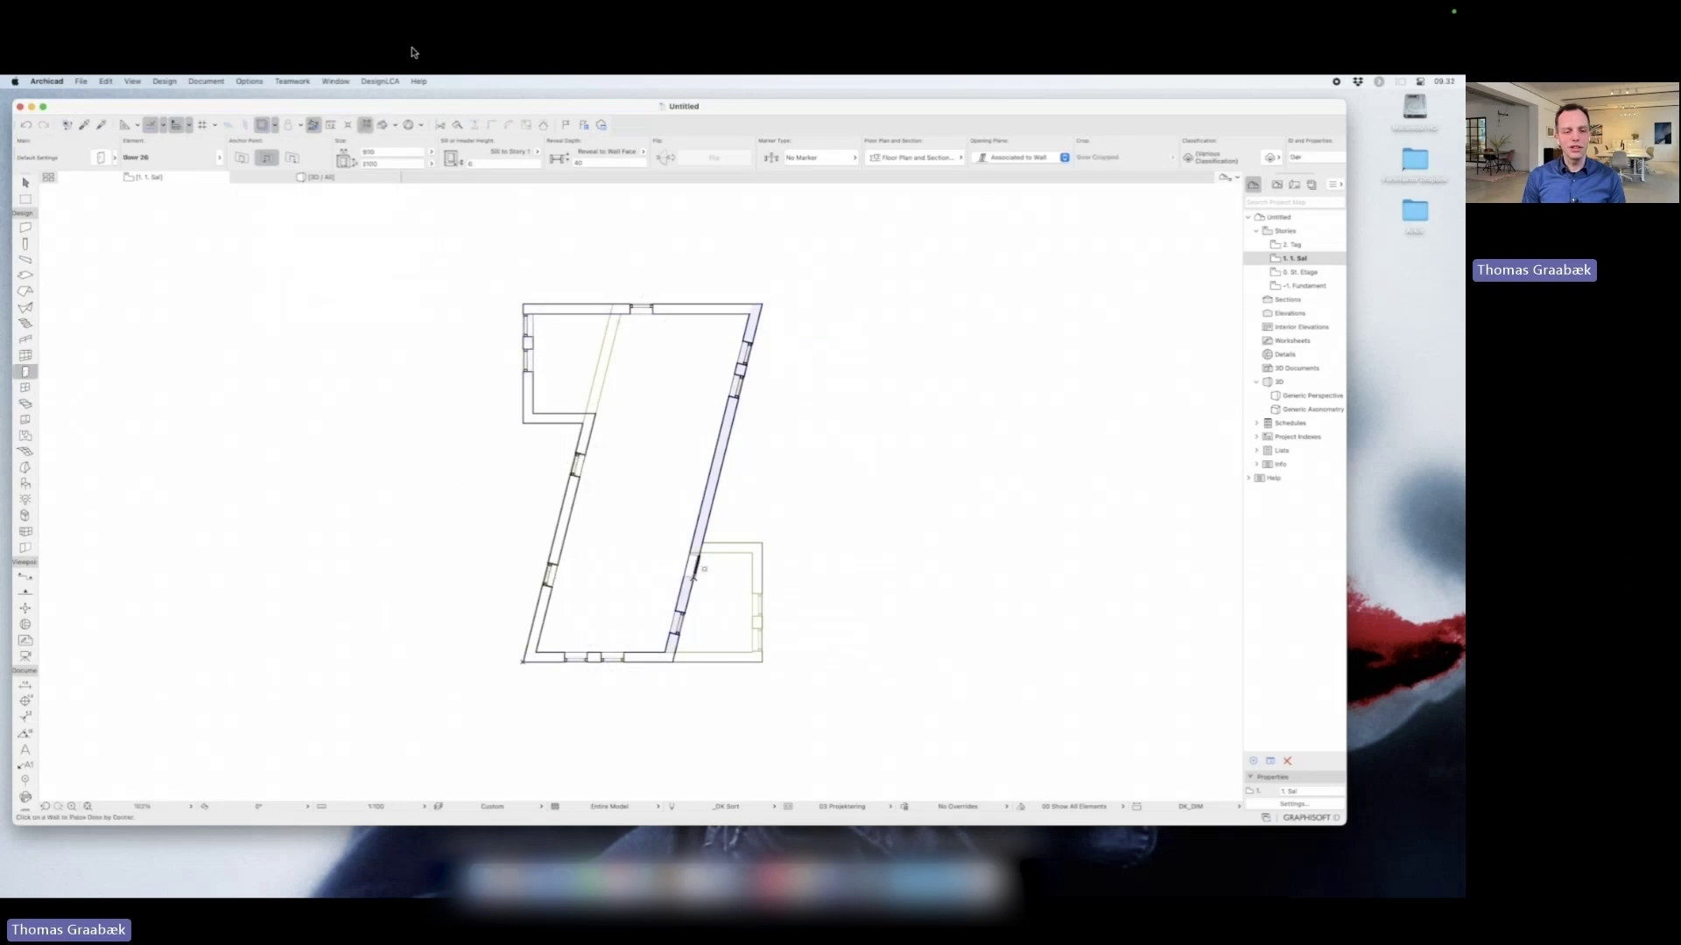
key("super+Down")
Step: In the 3D perspective, move one upper-floor window on the end facade to widen the gap to its neighbour
double_click(1289, 396)
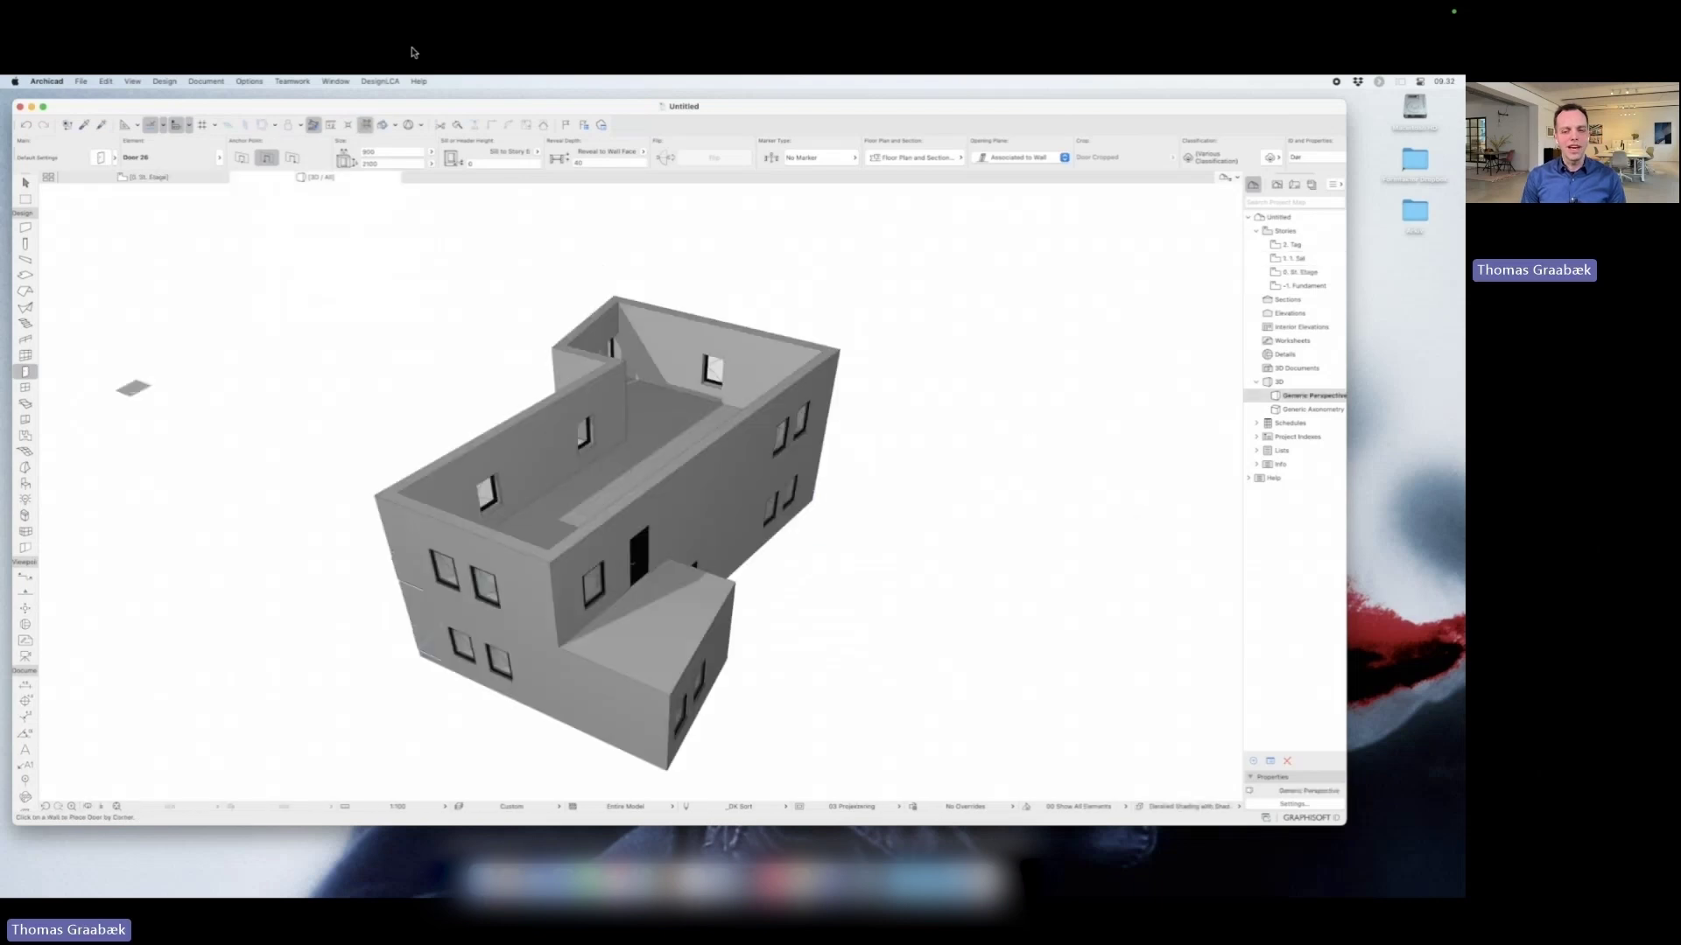
middle_click_drag(490, 525, 554, 477, "shift")
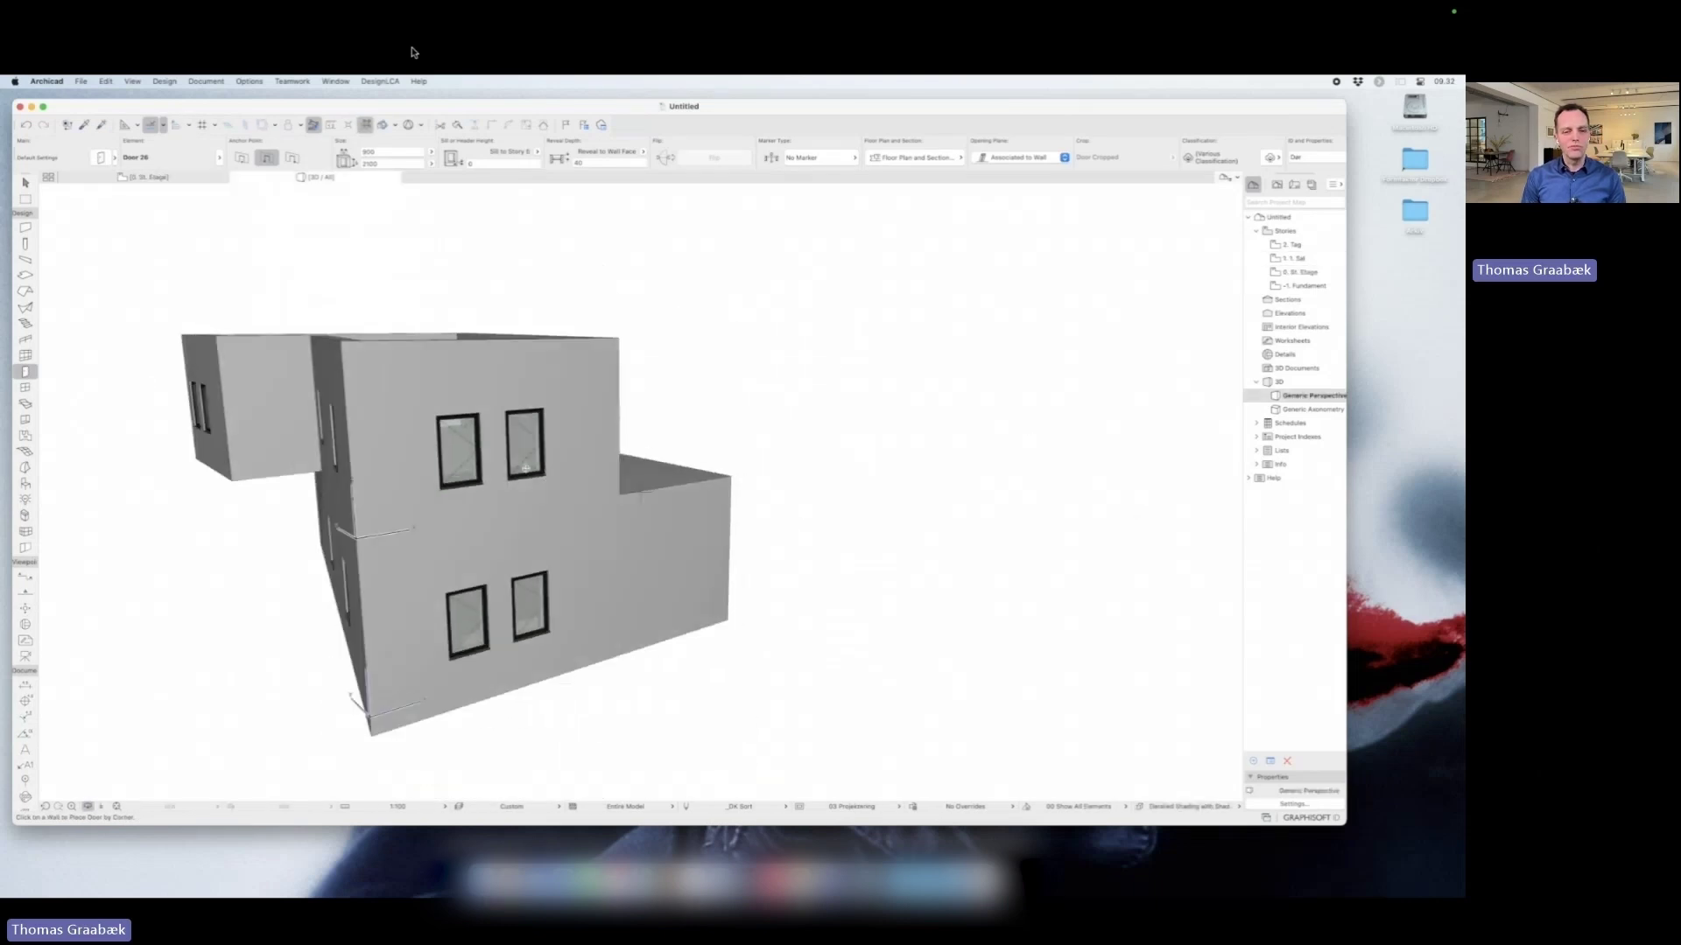
key("Escape")
left_click(482, 478)
left_click(483, 478)
left_click(440, 487)
key("Escape")
Step: Copy the upper-floor window on the long slanted wall alongside the original and shift the neighbouring window along the wall
middle_click_drag(440, 487, 688, 481, "shift")
left_click(696, 469)
left_click(696, 469)
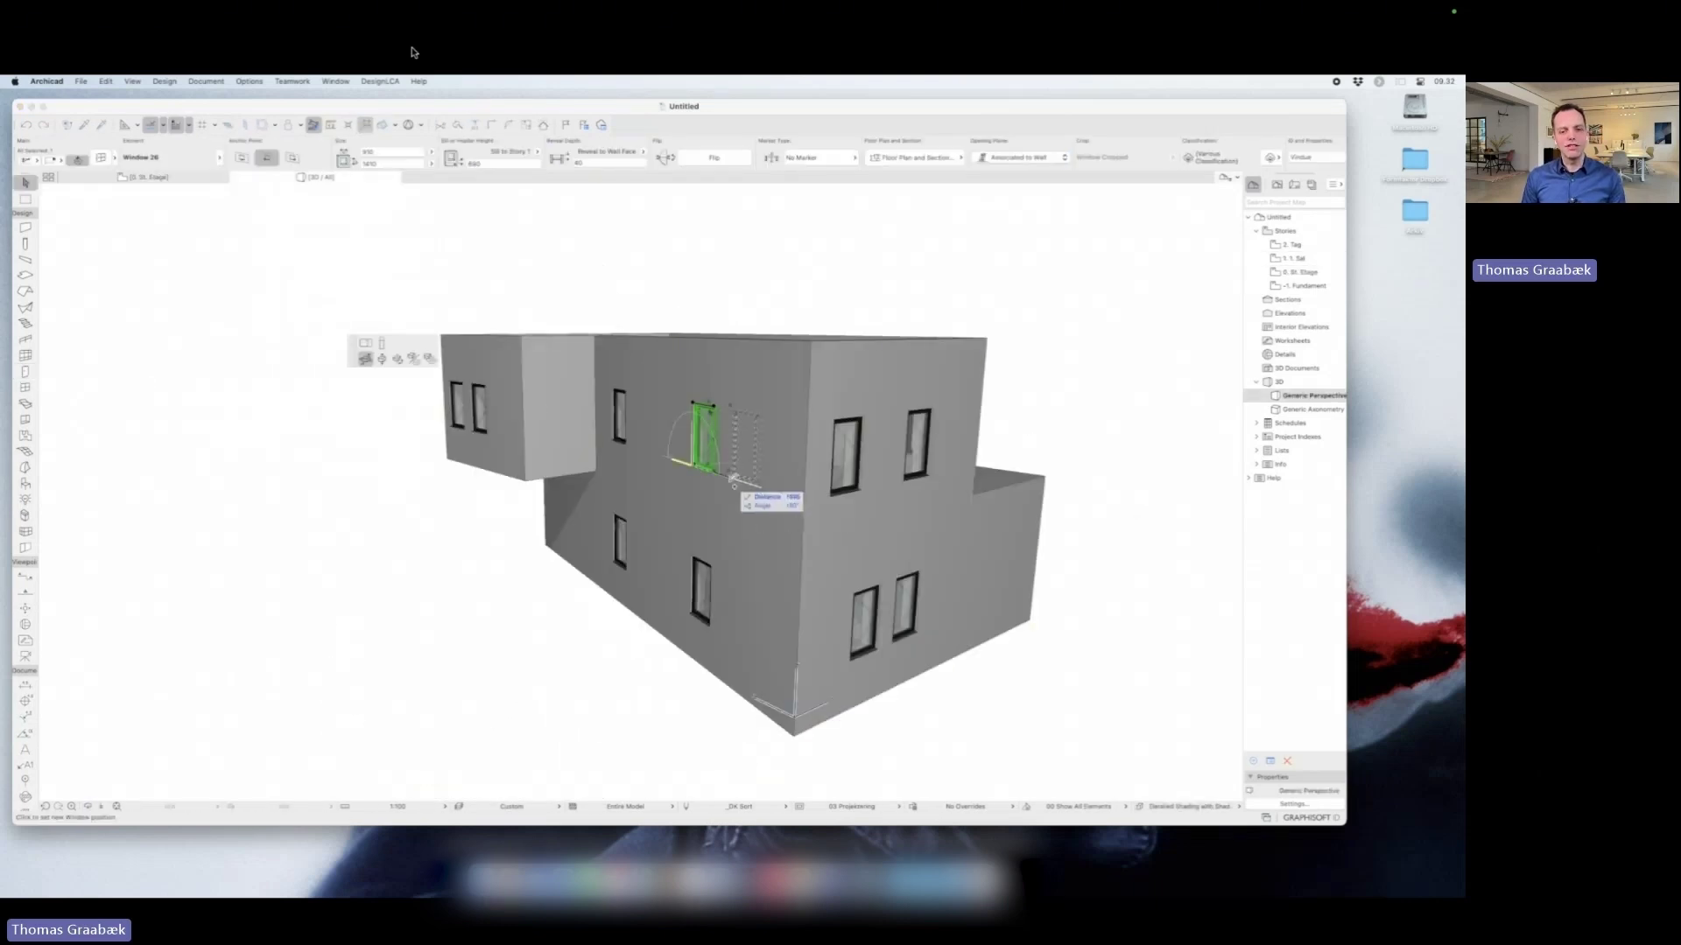
left_click(733, 478, "alt")
left_click(614, 439)
left_click(615, 440)
left_click(628, 441)
key("Escape")
middle_click_drag(435, 513, 552, 394, "shift")
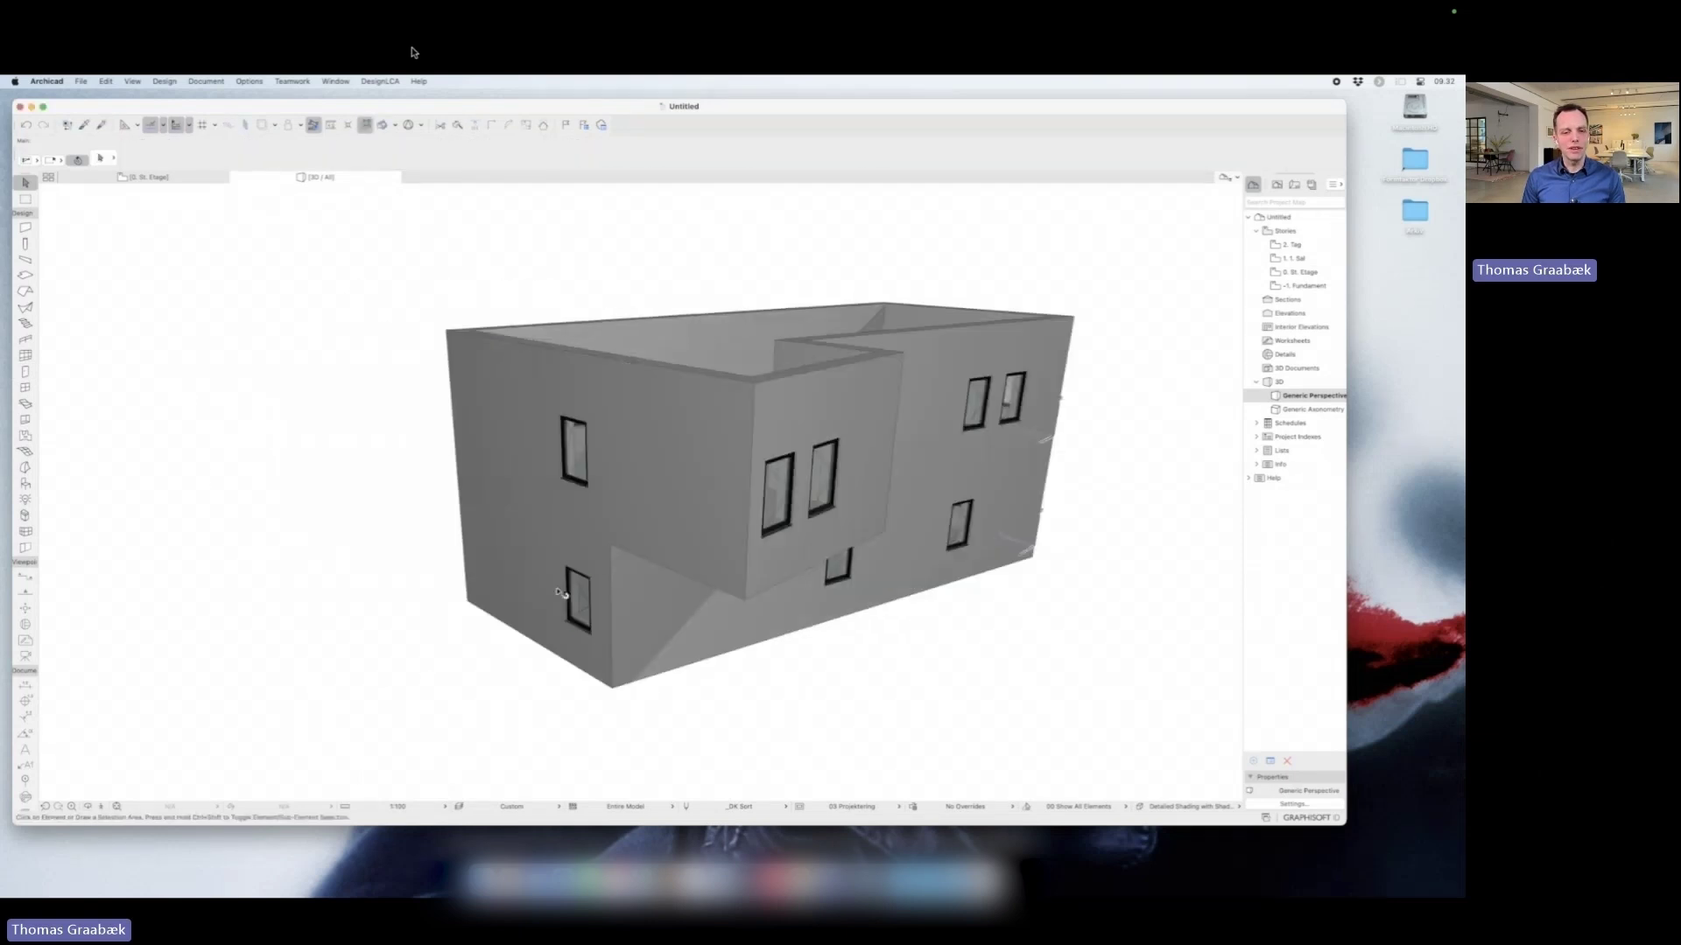
Step: On story 2. Tag, draw a single-plane roof following the outer wall outline of the story below
double_click(1288, 246)
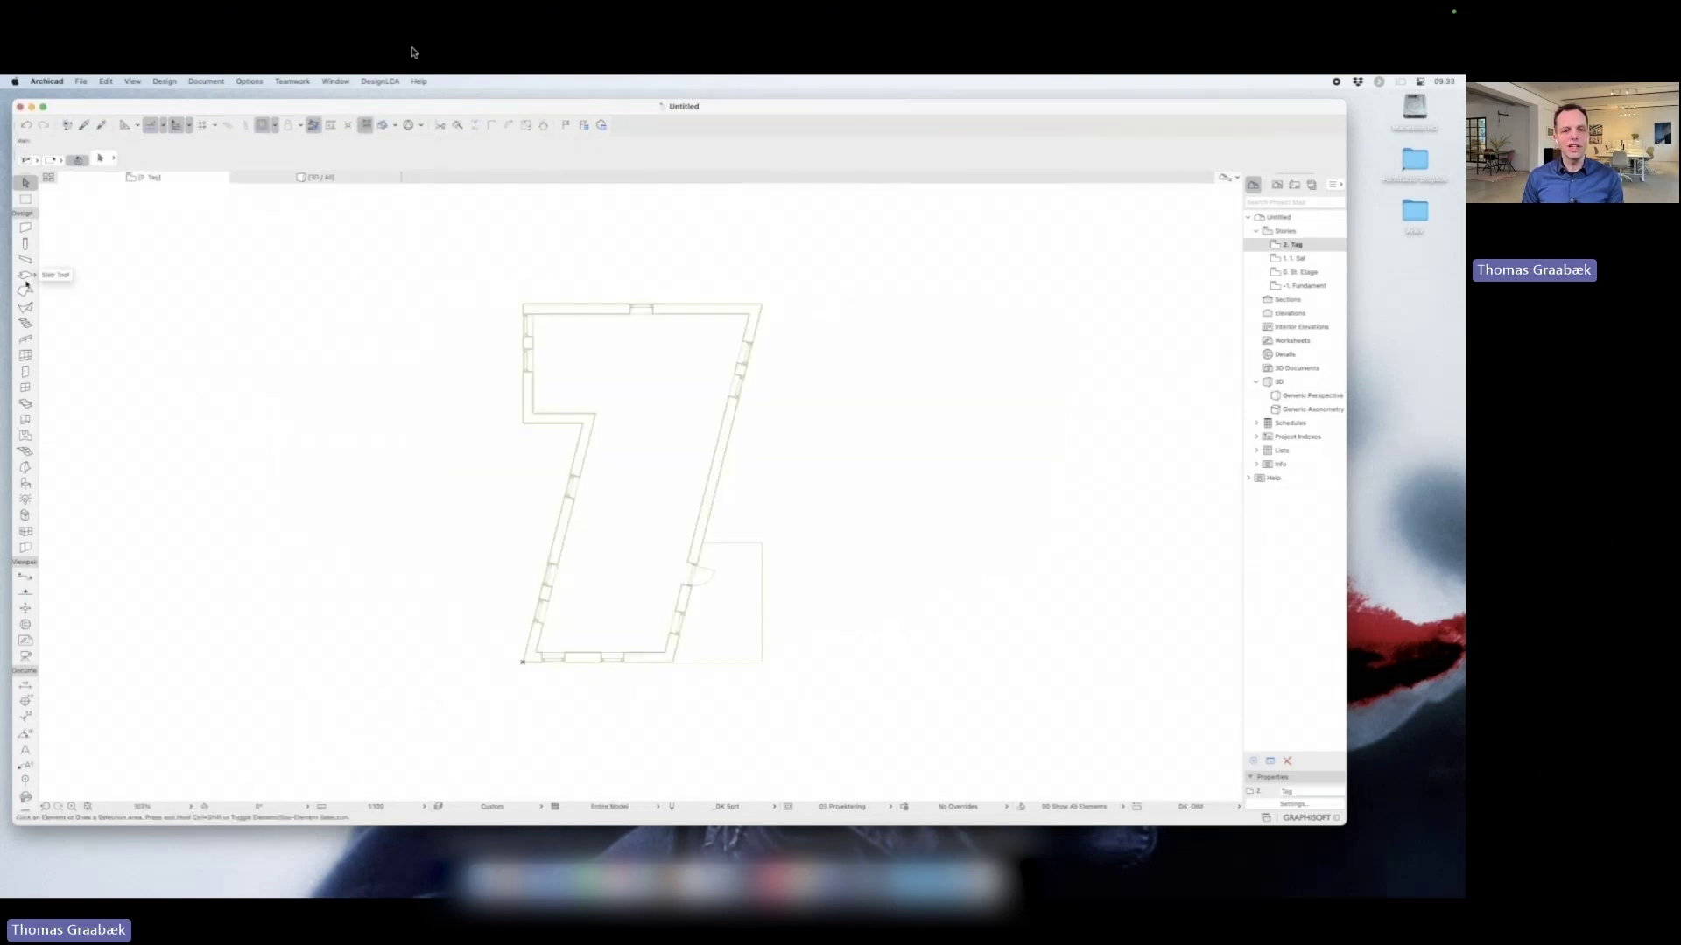
left_click(26, 291)
left_click(671, 662)
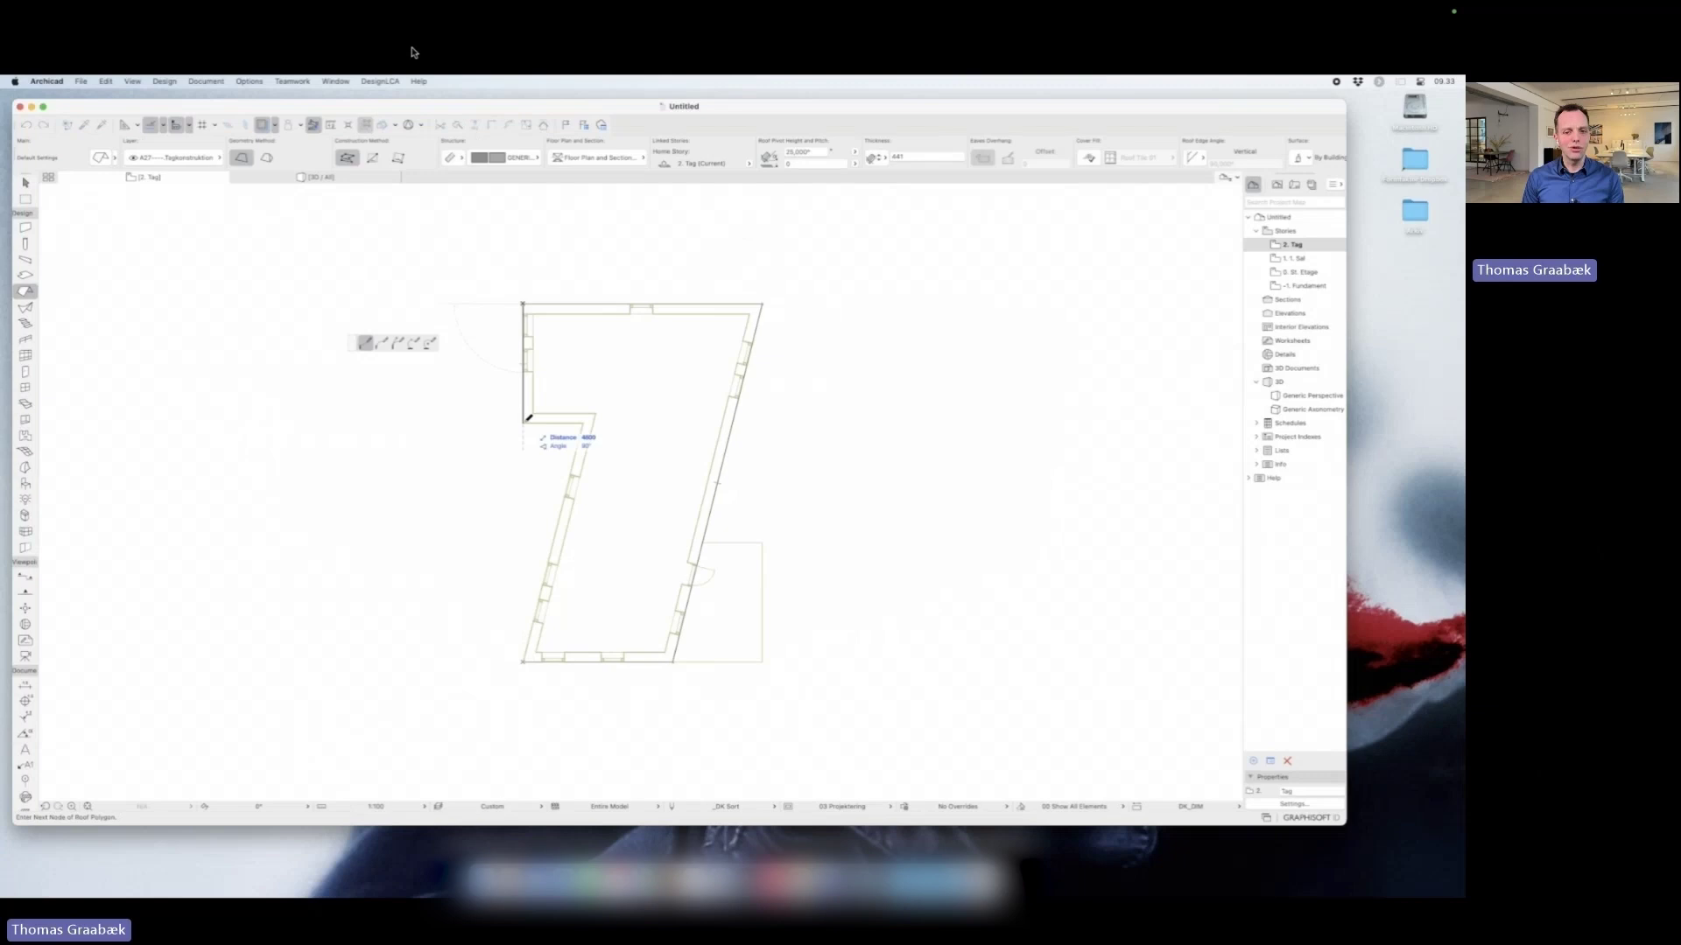
left_click(524, 424)
left_click(583, 423)
left_click(523, 661)
key("F3")
Step: Lower the roof's raised edge in the 3D view to reduce its slope over the upper floor
left_click(43, 106)
middle_click_drag(829, 450, 643, 391, "shift")
left_click(698, 295, "shift")
left_click(700, 292)
left_click(472, 345)
left_click(701, 427)
key("Escape")
Step: Select all upper-floor exterior walls and set their height to 5000
left_click(491, 425)
left_click(347, 463)
left_click(365, 360)
left_click(350, 501)
left_click(353, 85)
left_click(604, 560)
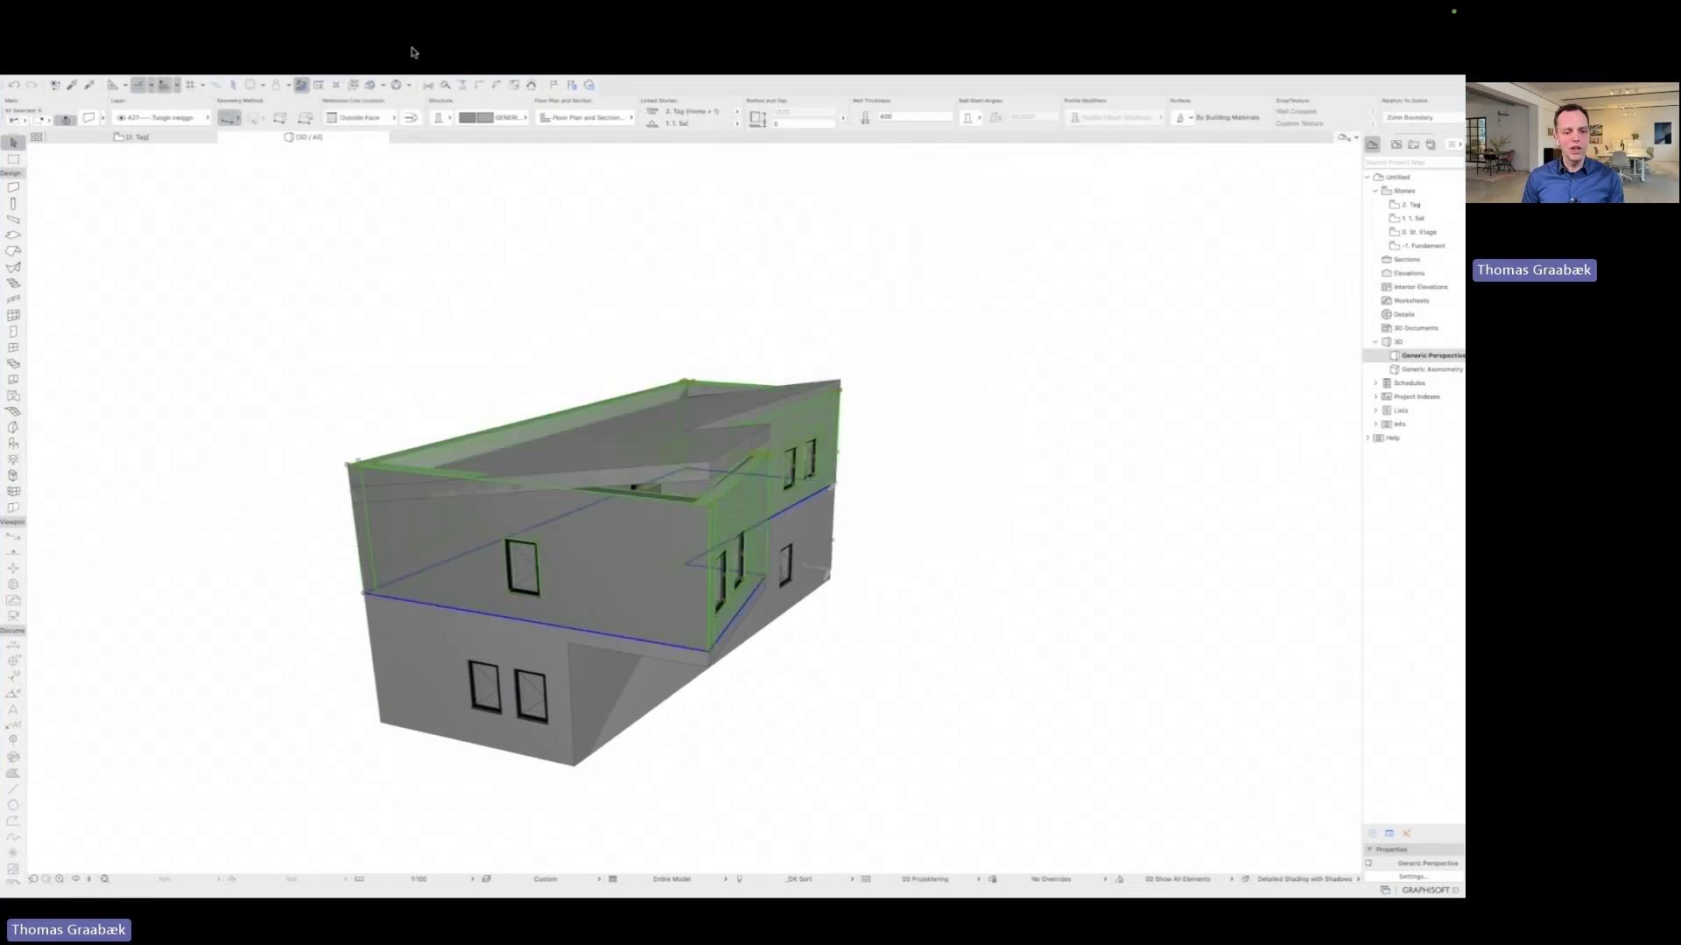
type("5000")
key("Return")
Step: Trim the raised upper-floor walls to the roof and readjust the roof by its corner
right_click(515, 399)
left_click(752, 560)
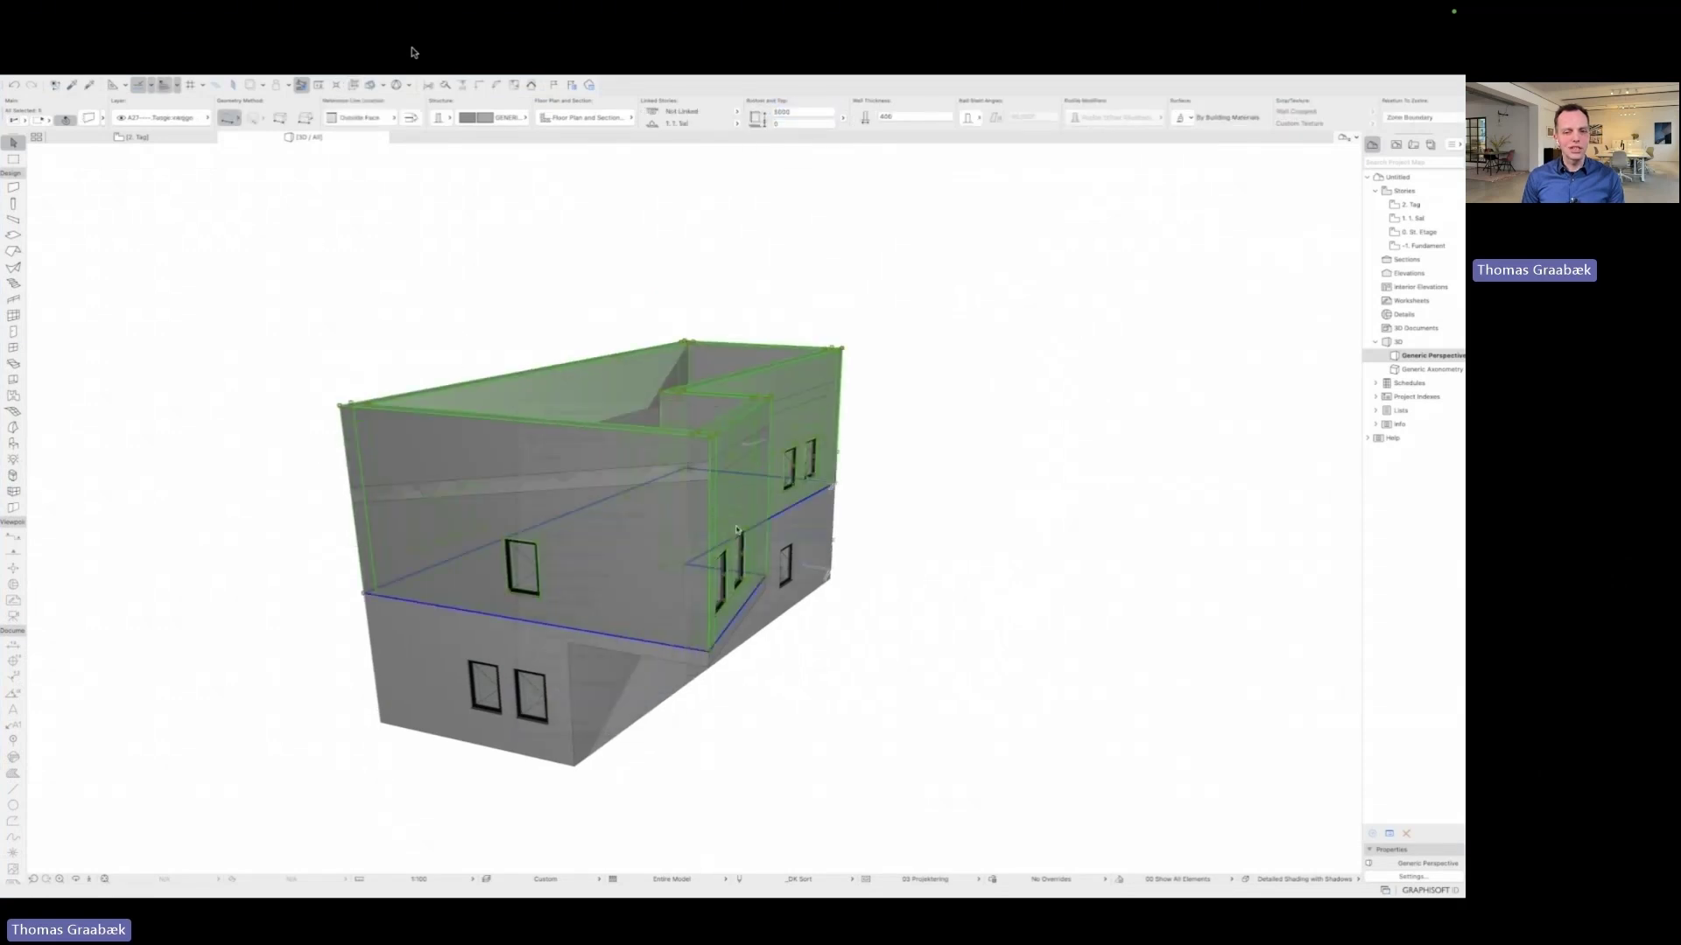
left_click(711, 473)
left_click(713, 476)
middle_click_drag(712, 476, 740, 352, "shift")
left_click(739, 352)
left_click(732, 344)
left_click(480, 344)
left_click(810, 371)
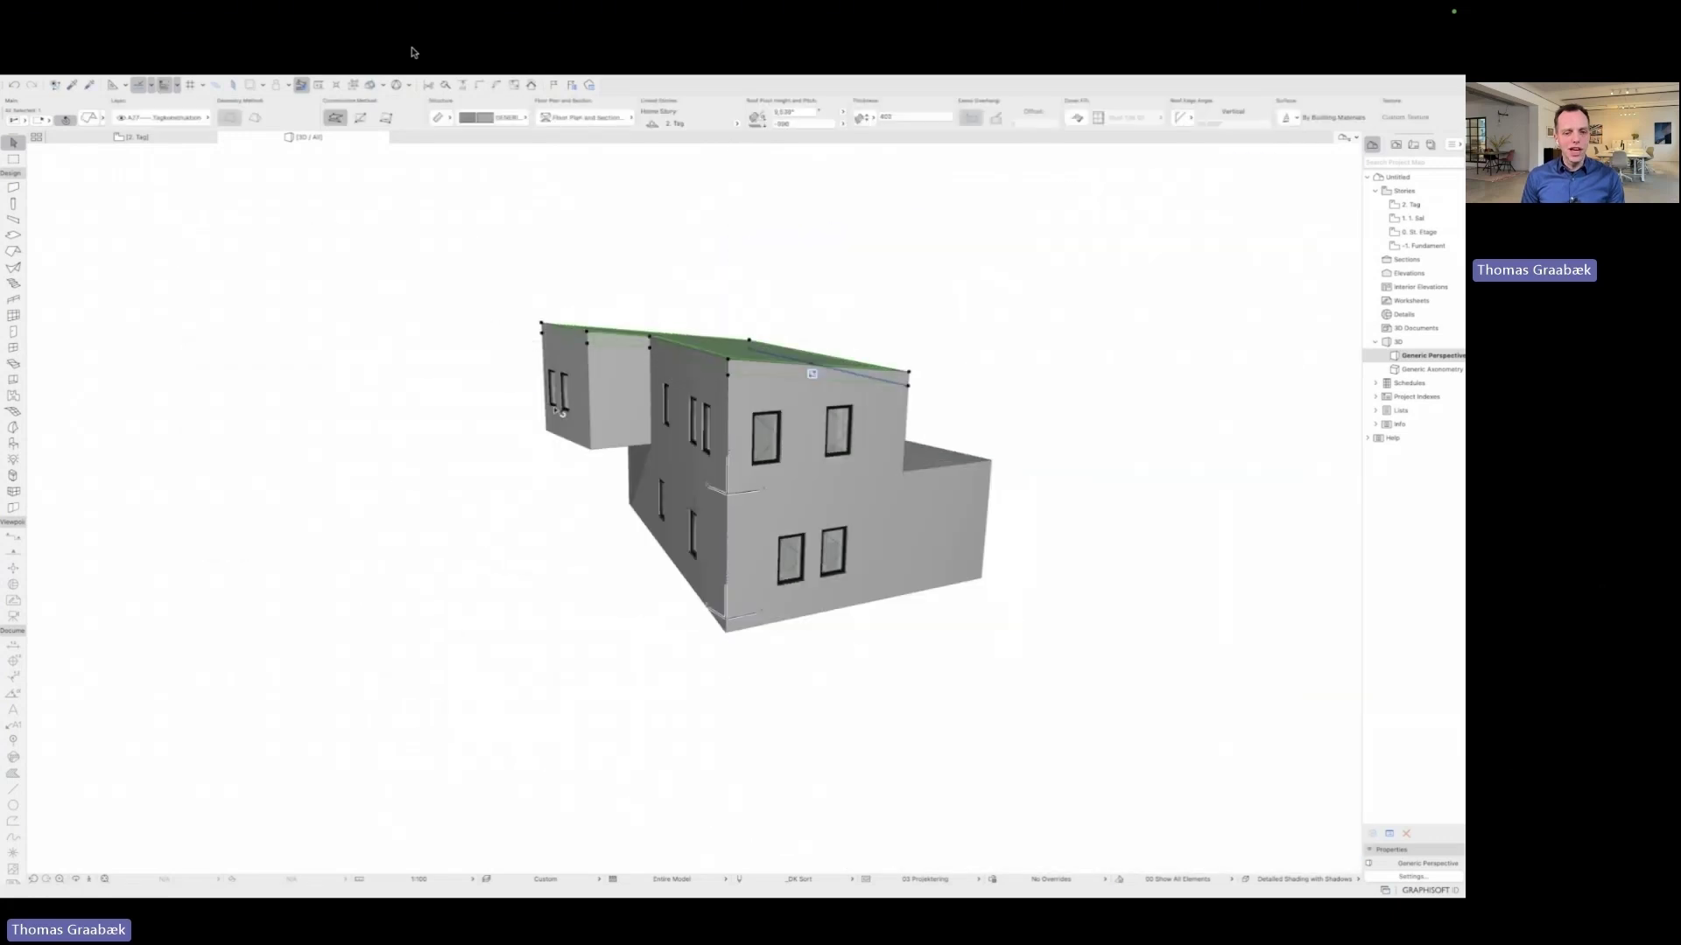
Step: Stretch the two windows on the end of the projecting upper-floor volume upward to make them taller
key("Escape")
middle_click_drag(554, 398, 648, 396, "shift")
left_click(405, 393)
left_click(432, 400, "shift")
left_click(405, 376)
left_click(400, 360)
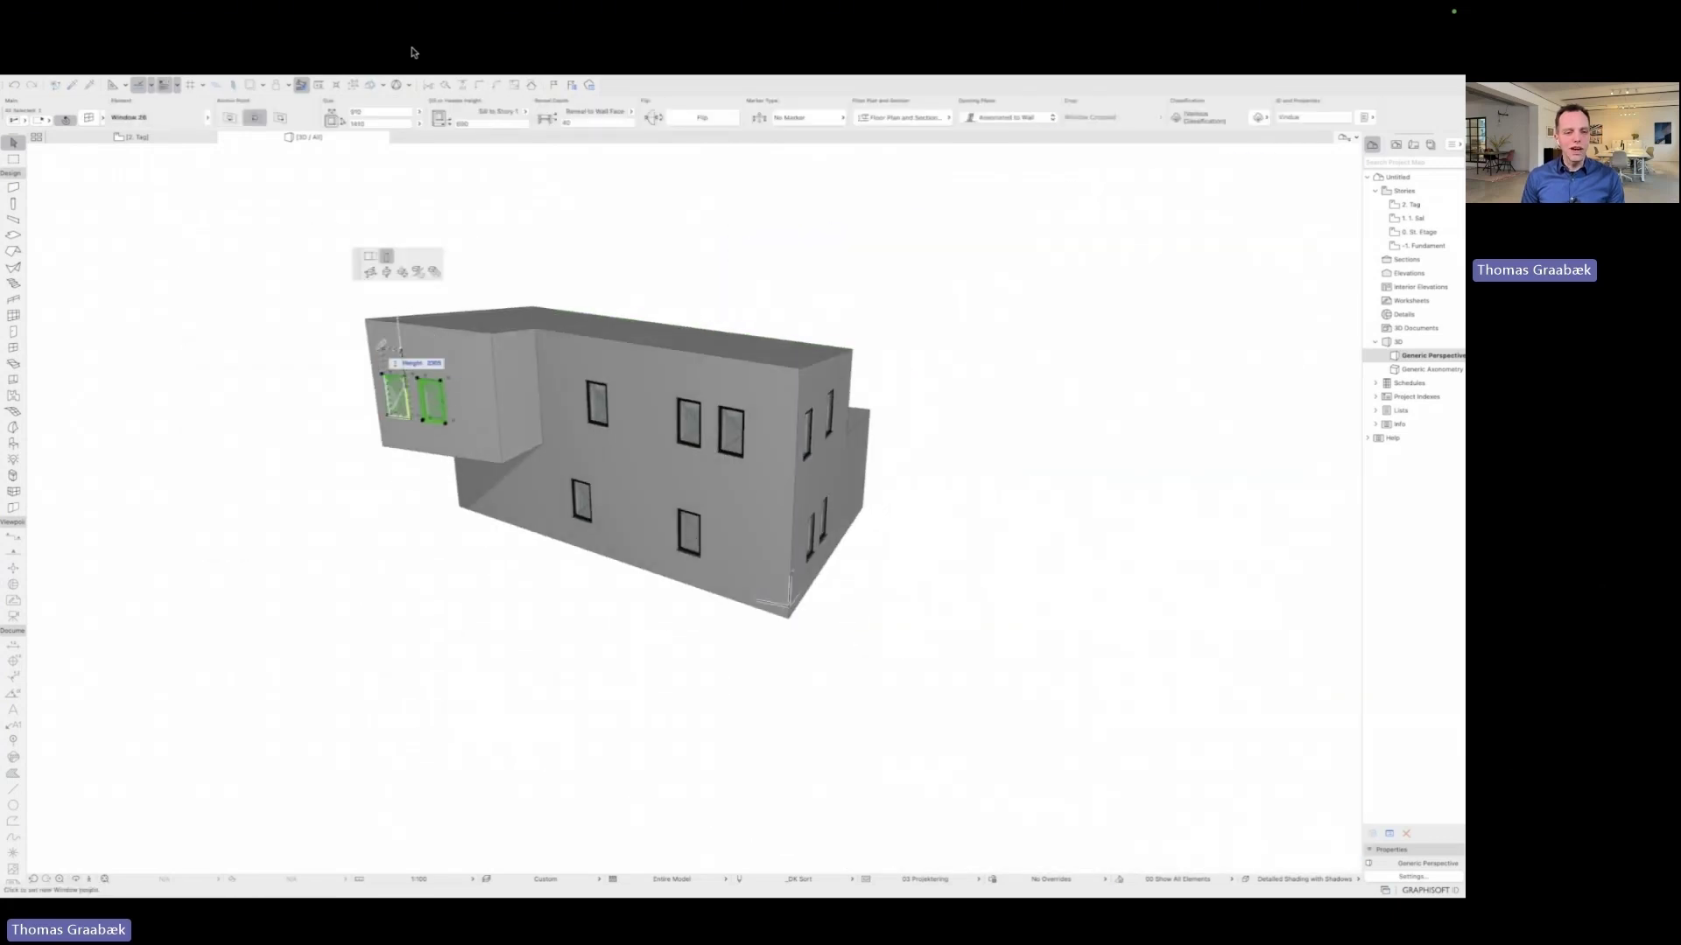
left_click(402, 350)
left_click(283, 350)
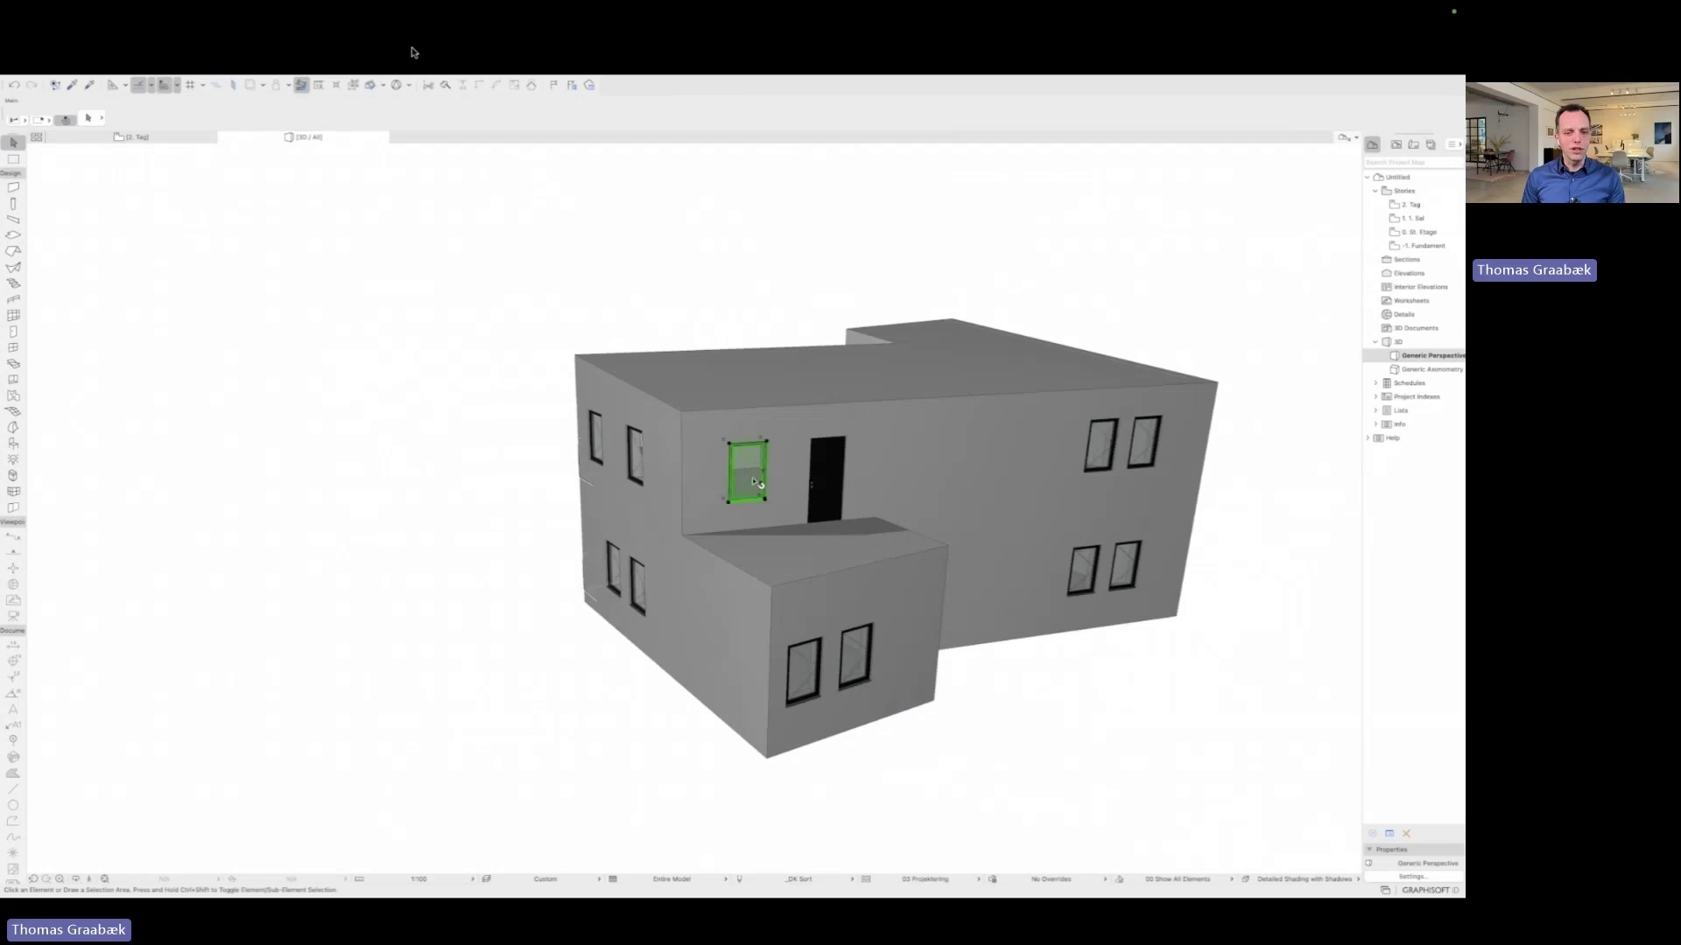
Step: Extend the window beside the upper-floor door down to floor level and place it right next to the door
left_click(750, 470)
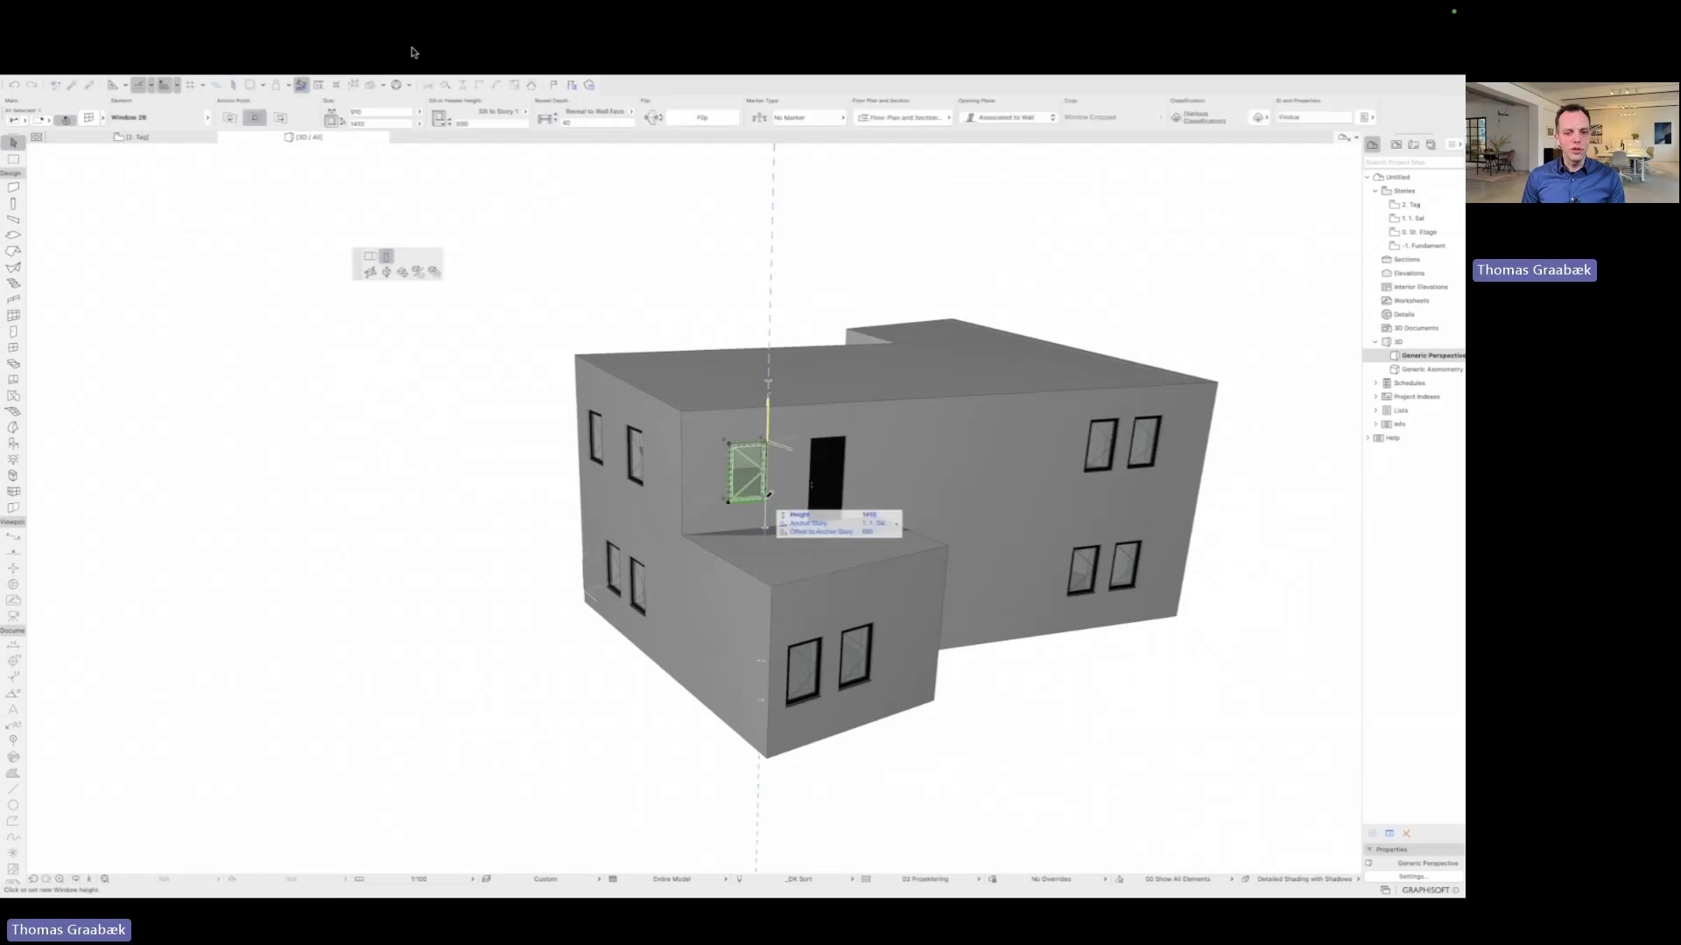
left_click(525, 458)
left_click(750, 480)
left_click(370, 373)
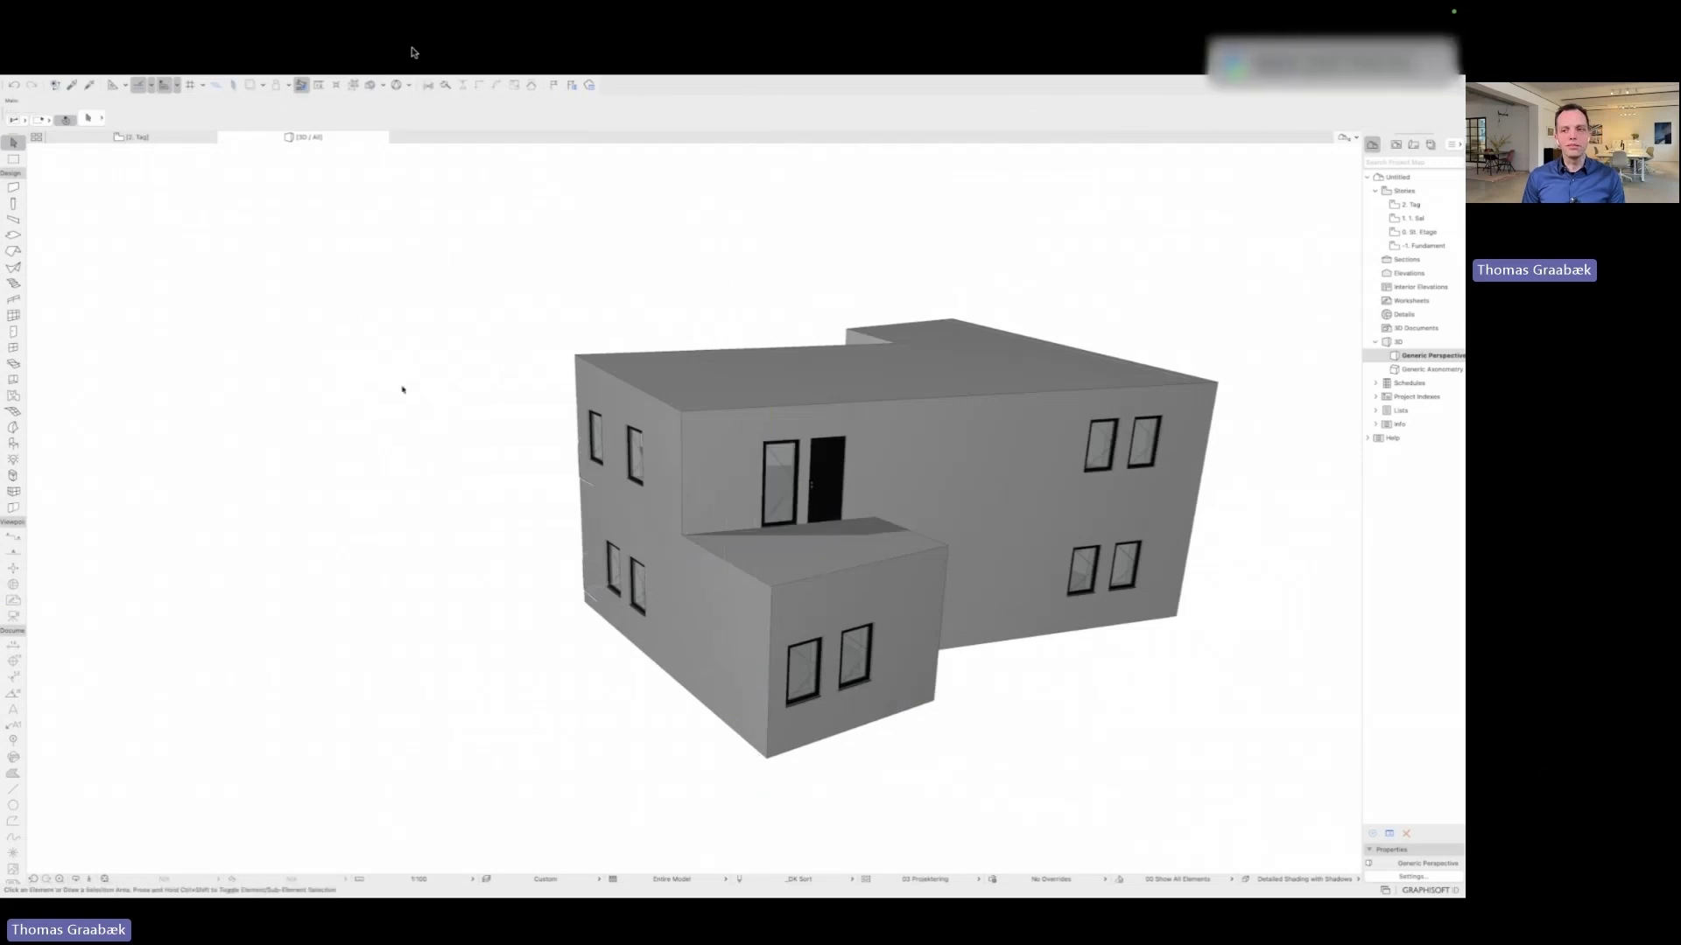
Step: Assign DK composite structures to the building's exterior walls, slabs and roof
middle_click_drag(370, 373, 1129, 377, "shift")
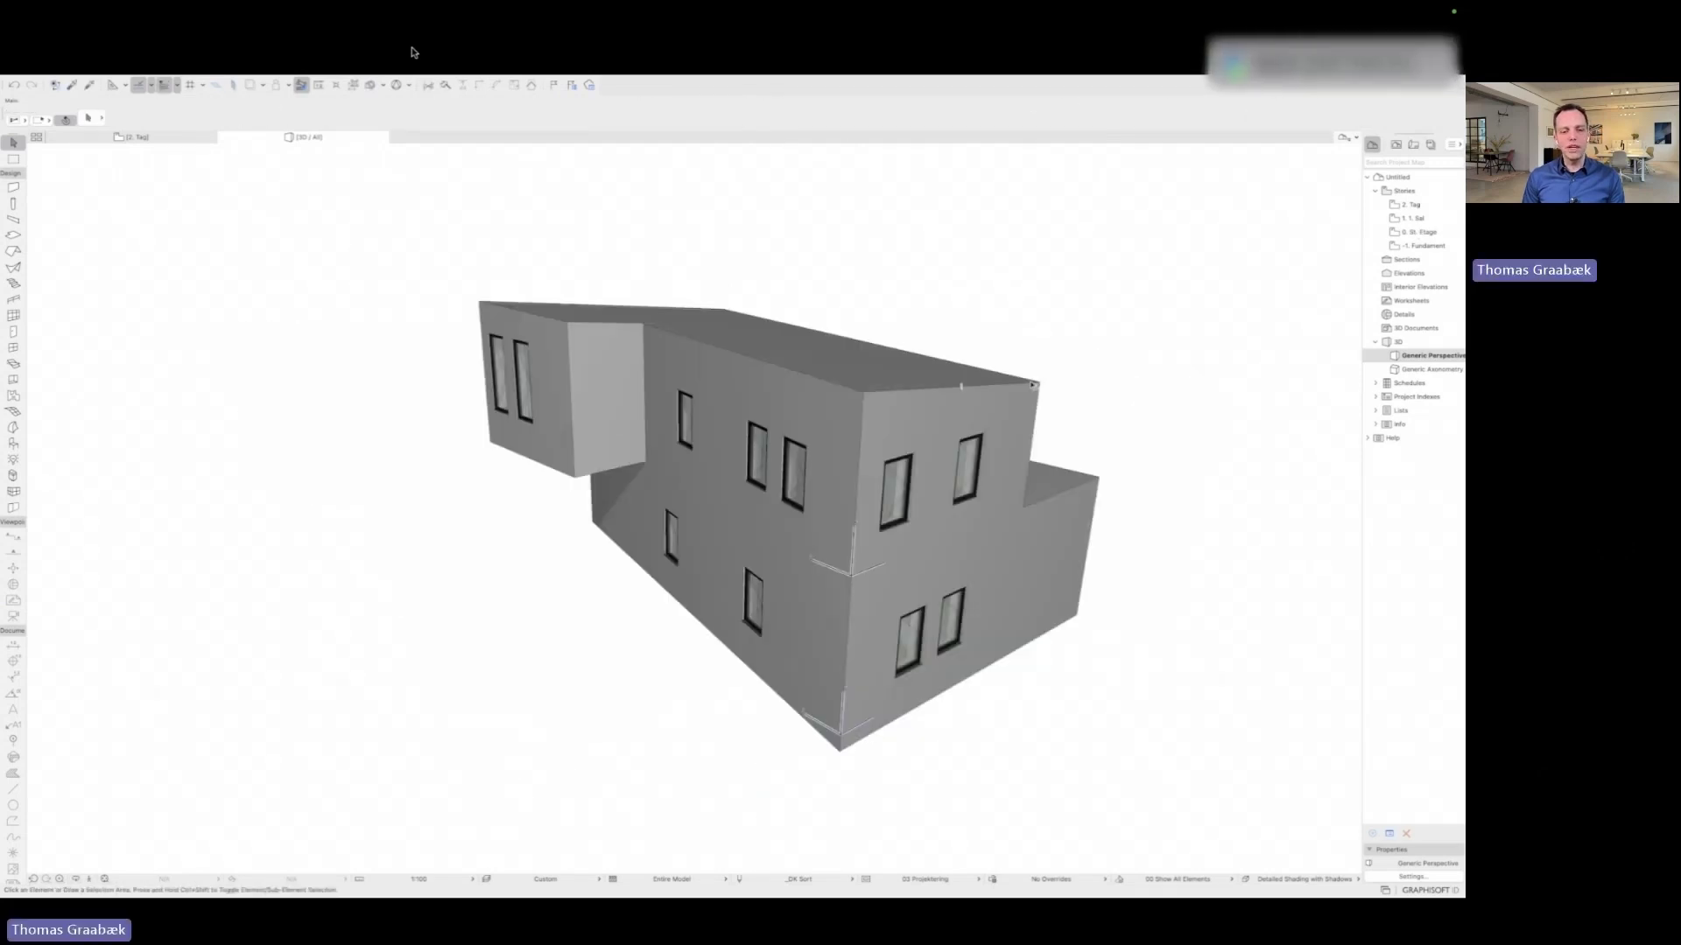
key("ctrl+a")
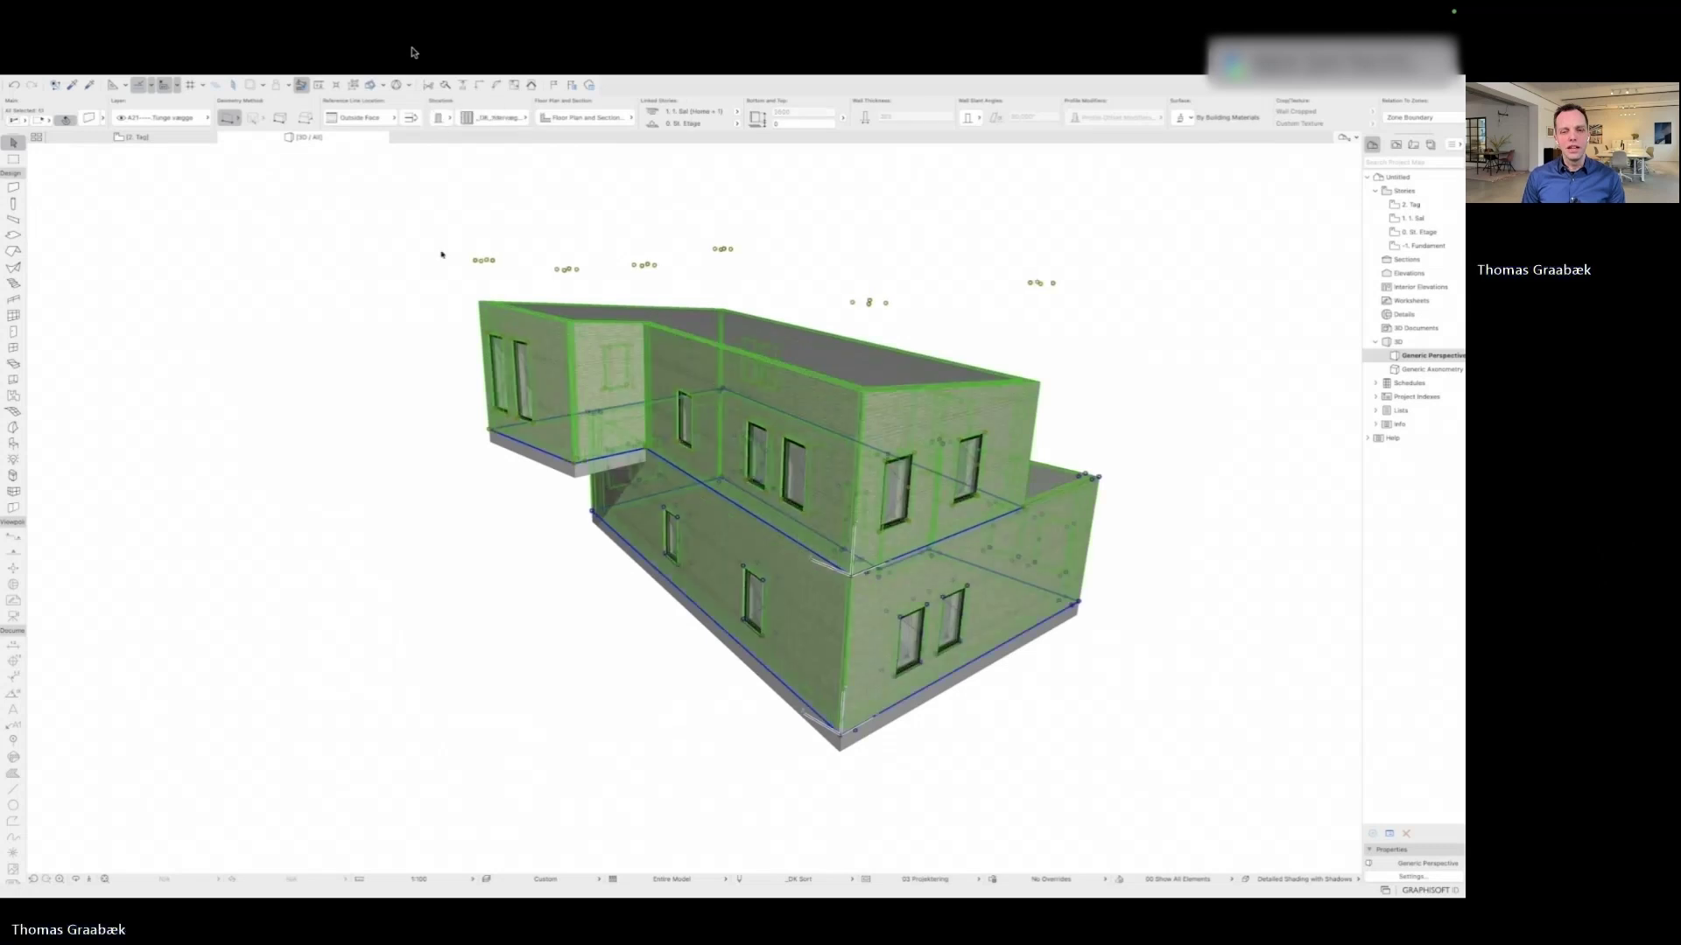
left_click(394, 274)
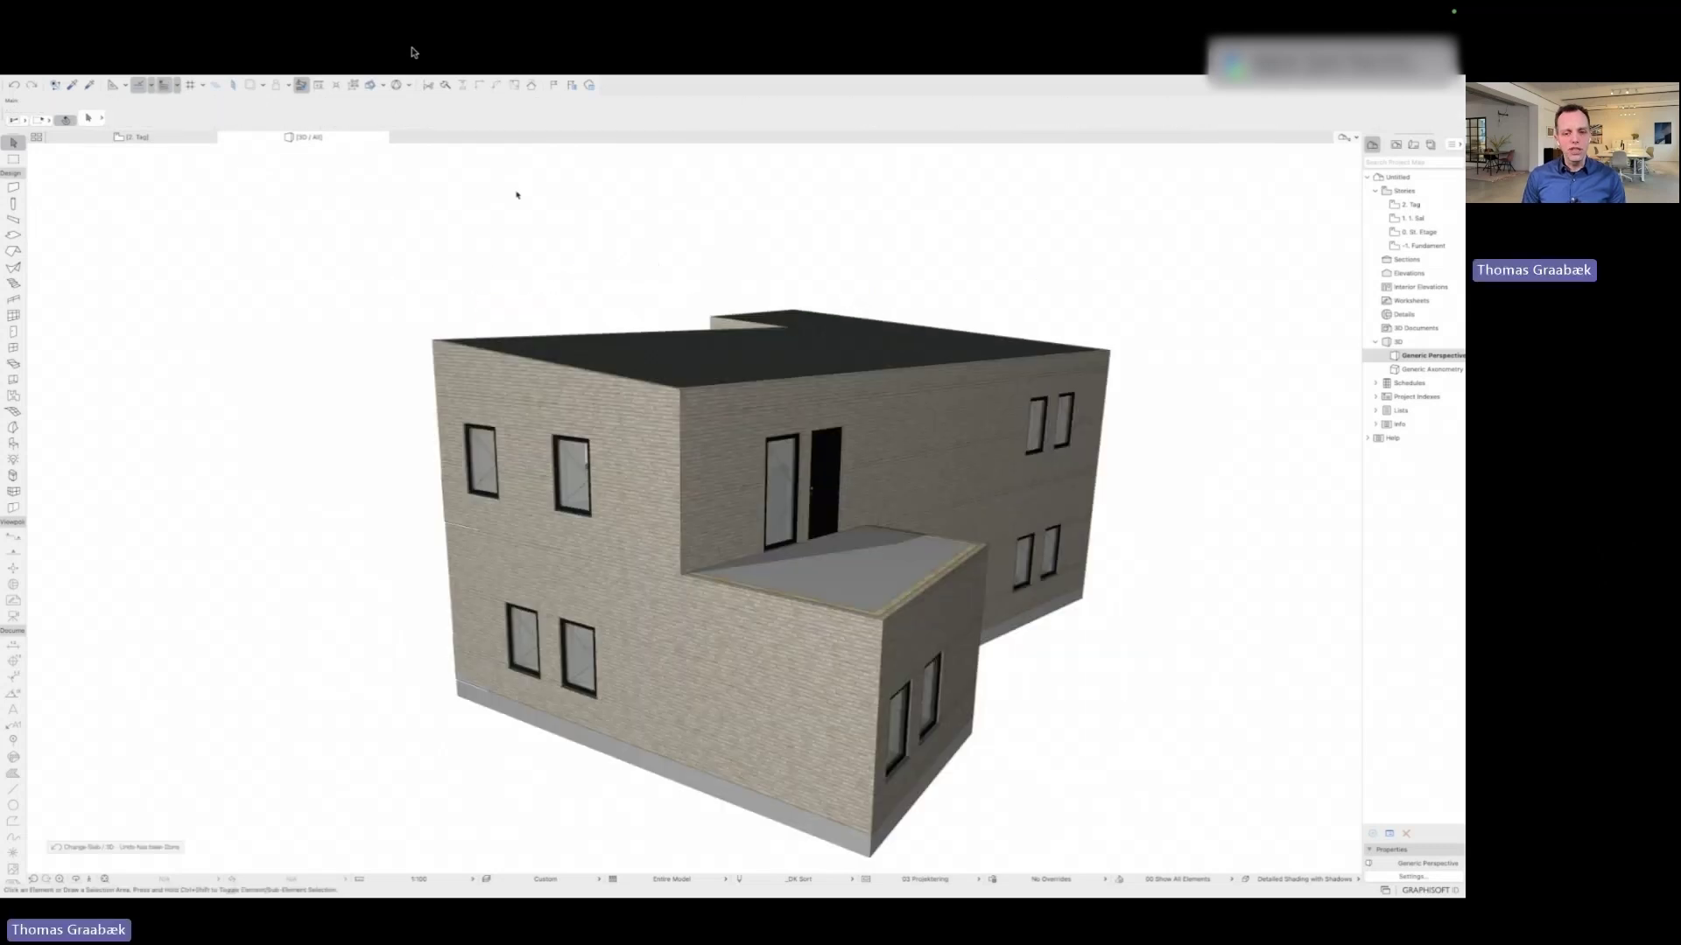
Step: Change the upper-floor slab that forms the terrace to the _DK_Etagedæk Beton/Parket composite
left_click(840, 569)
left_click(528, 129)
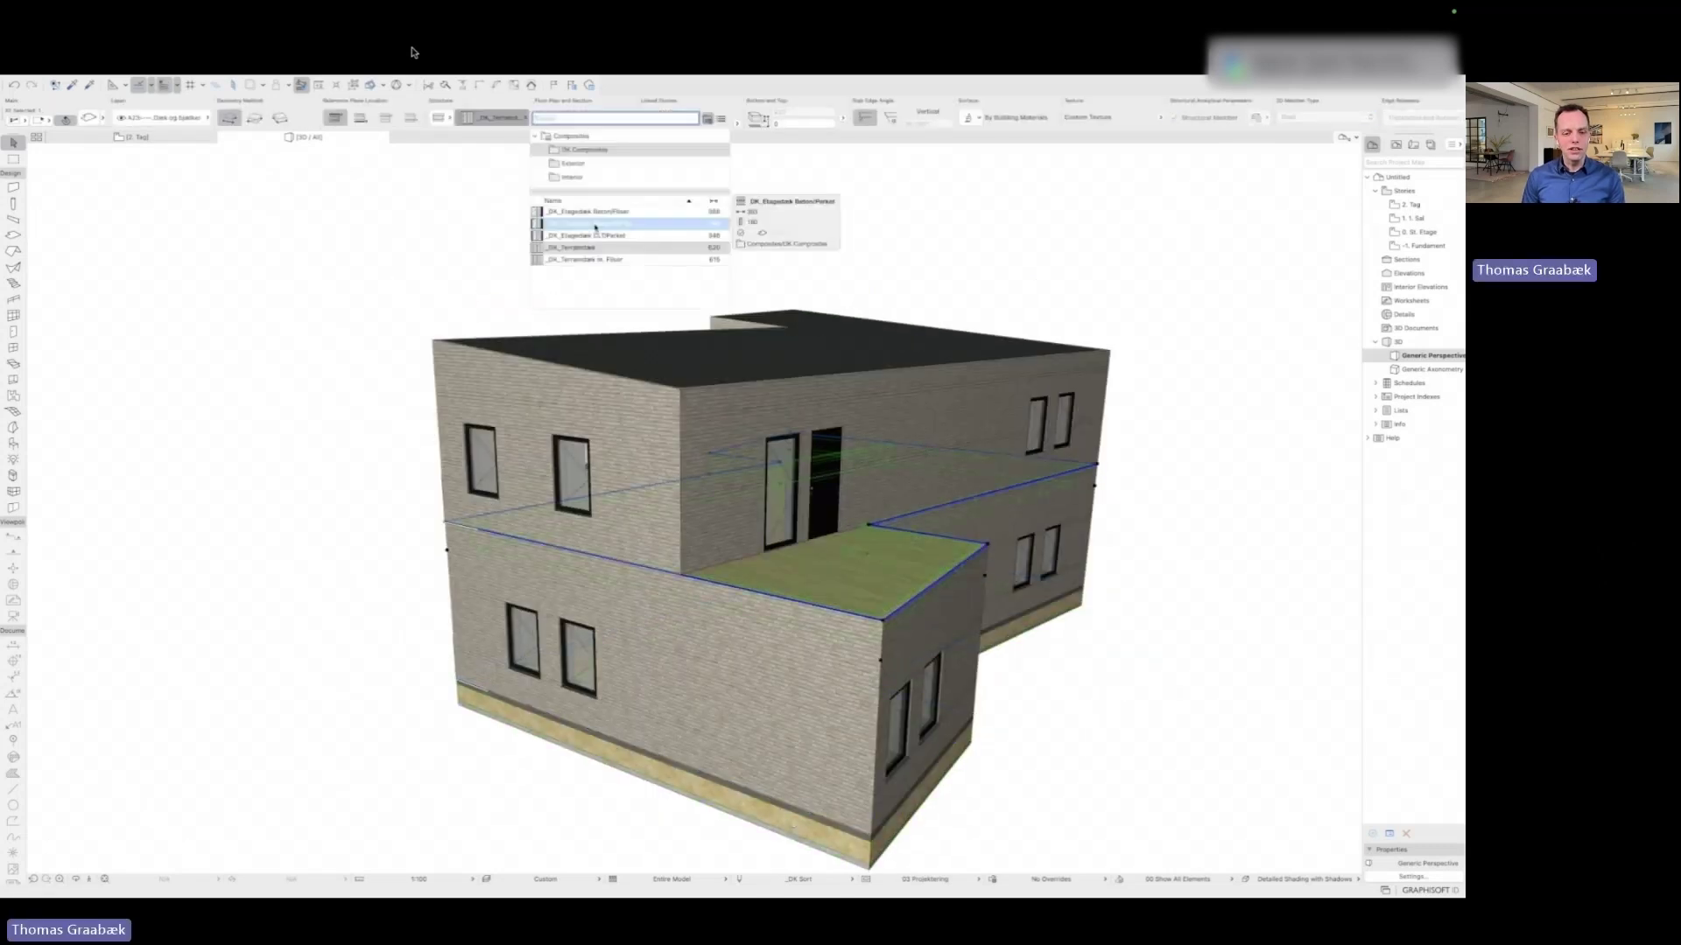
key("Escape")
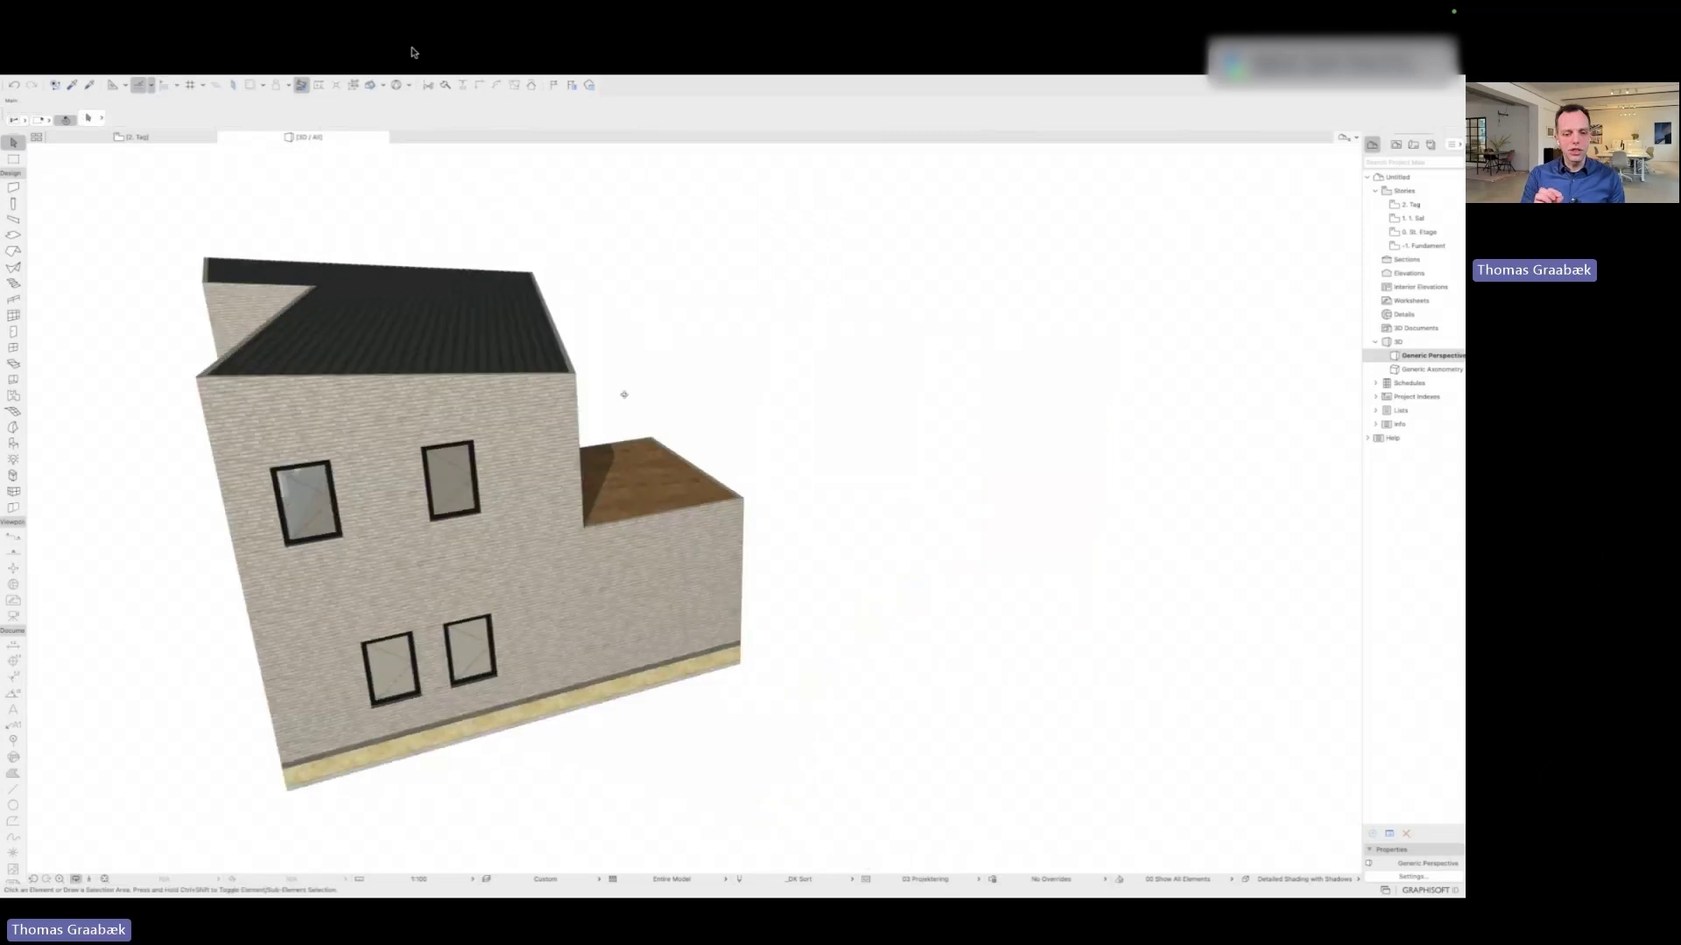
middle_click_drag(624, 395, 954, 412, "shift")
Step: Open story 0. St. Etage and set the story above as the trace reference
double_click(1418, 232)
left_click(264, 85)
mouse_move(324, 101)
left_click(490, 107)
Step: Draw ground-floor walls beneath the overhanging upper volume, following its traced outline
left_click(602, 263, "alt")
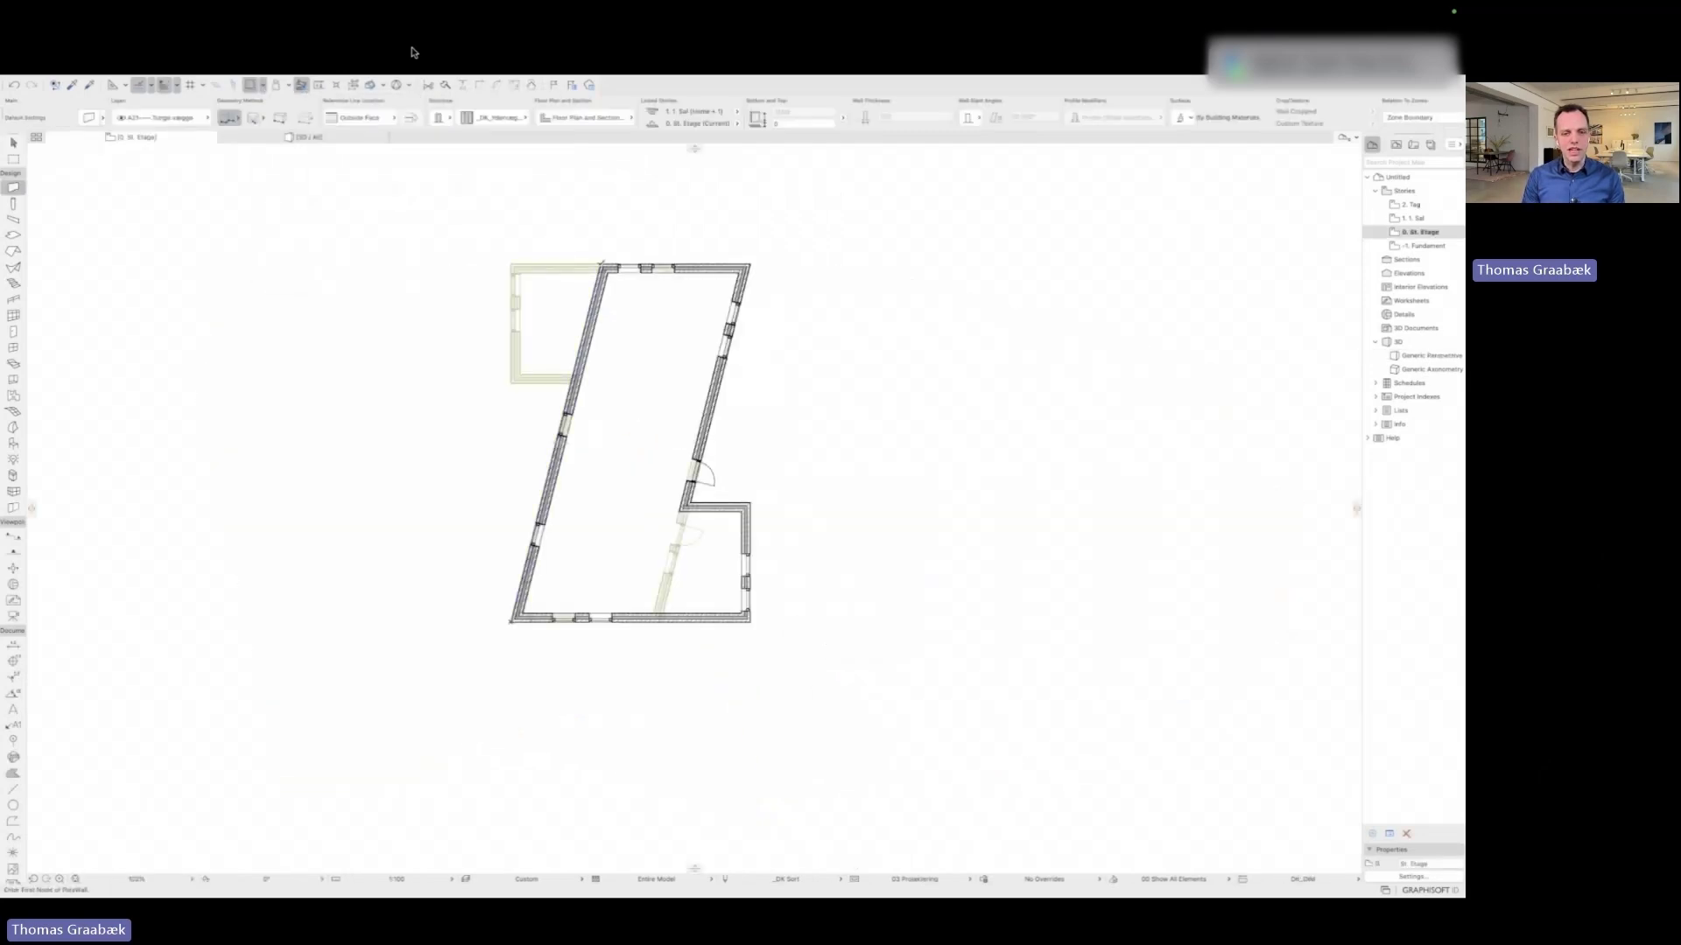
left_click(511, 382)
double_click(570, 382)
double_click(1432, 355)
middle_click_drag(569, 543, 817, 333, "shift")
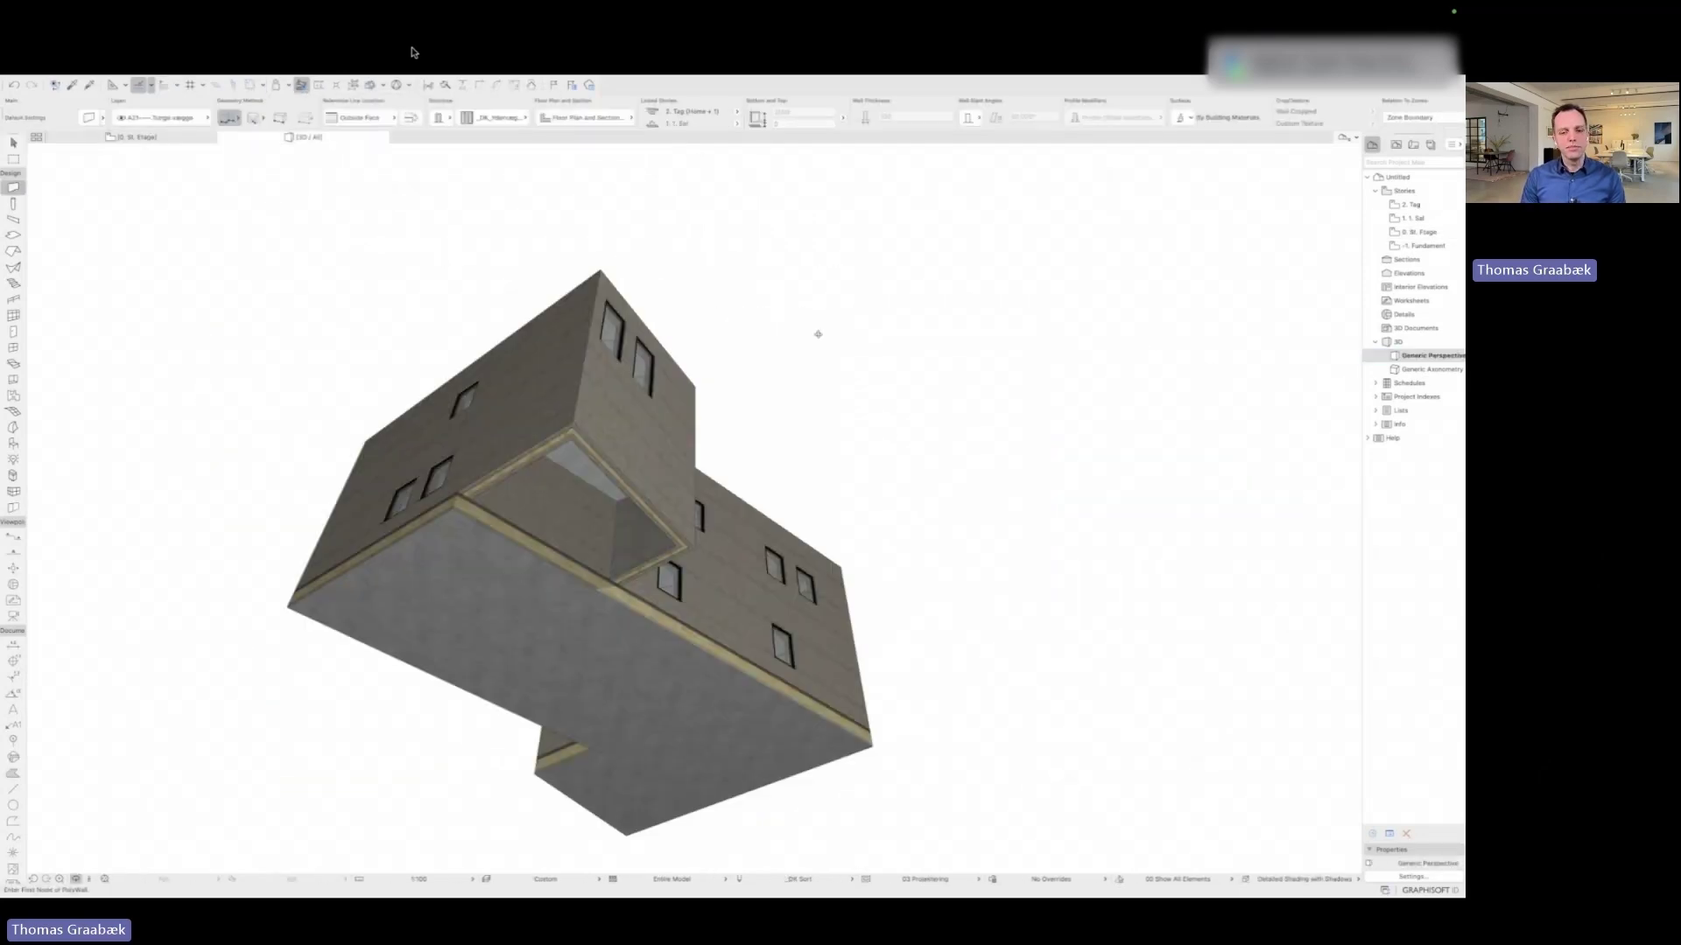
Step: Delete the ground-floor walls beneath the overhanging upper volume
left_click(696, 551, "shift")
left_click(696, 551)
key("Escape")
key("Delete")
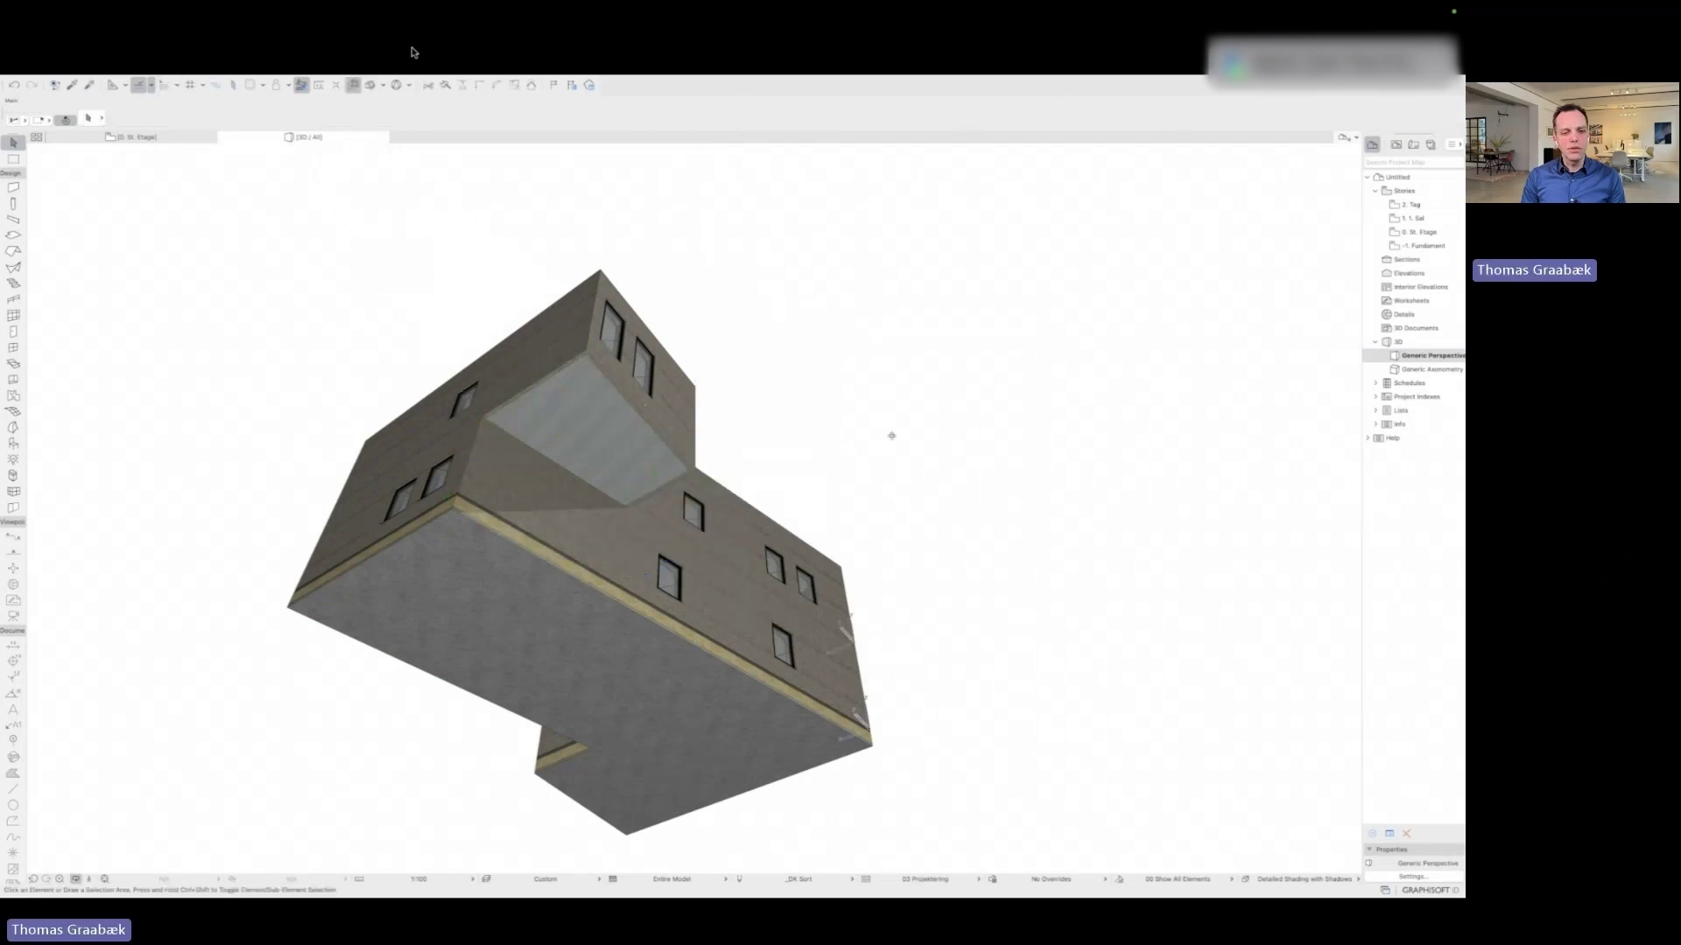
middle_click_drag(893, 433, 625, 561, "shift")
left_click(618, 553, "shift")
key("Escape")
middle_click_drag(779, 613, 639, 543, "shift")
Step: Open story -1. Fundament and set the Wall tool to the foundation profile from DK Profiles
double_click(1424, 246)
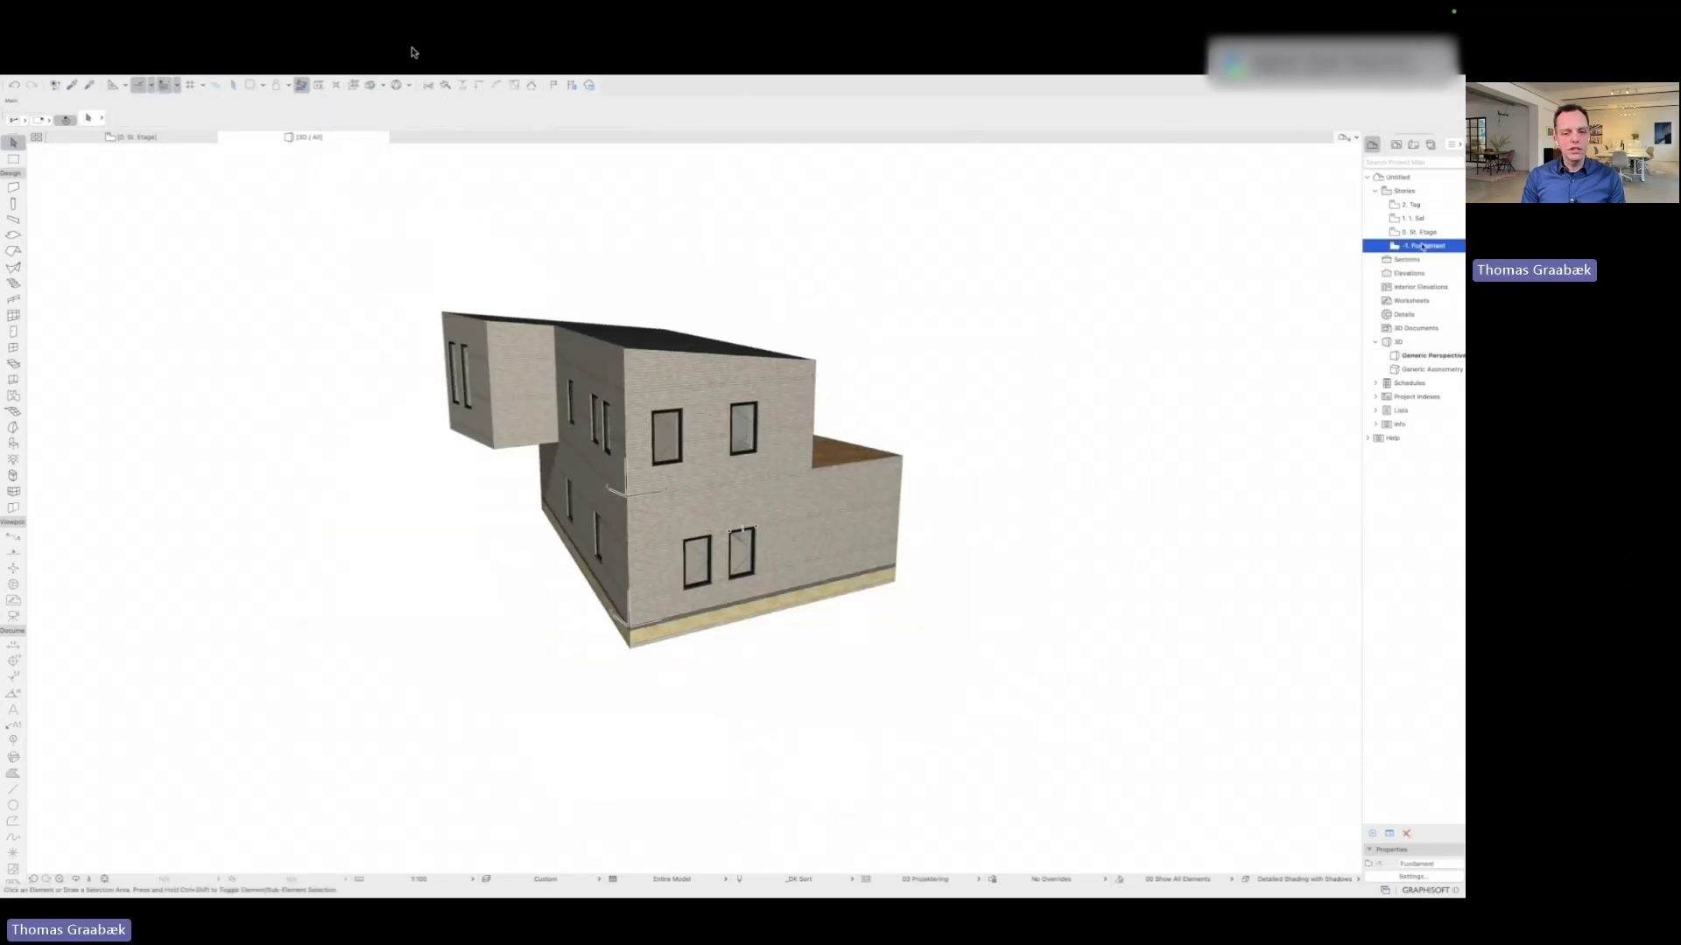
left_click(14, 189)
left_click(492, 120)
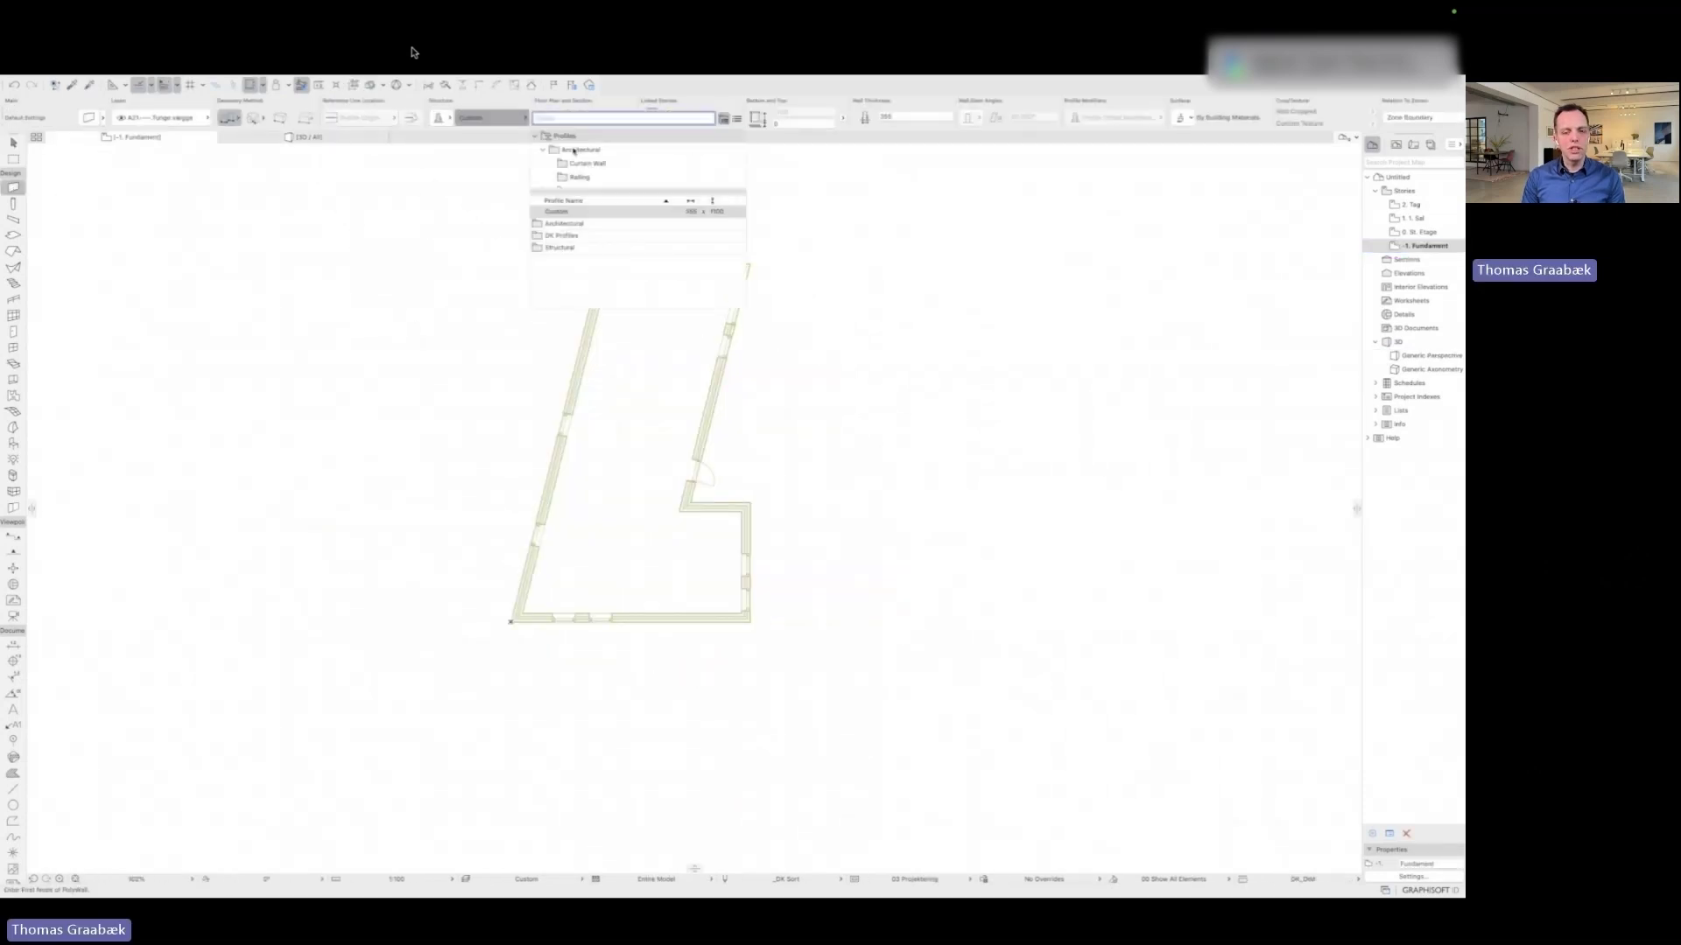
left_click(574, 163)
left_click(567, 224)
Step: Draw the foundation wall as a closed chain along the outer outline of the ground-floor walls
left_click(510, 622)
left_click(601, 264)
left_click(750, 264)
left_click(696, 502)
left_click(750, 504)
left_click(750, 623)
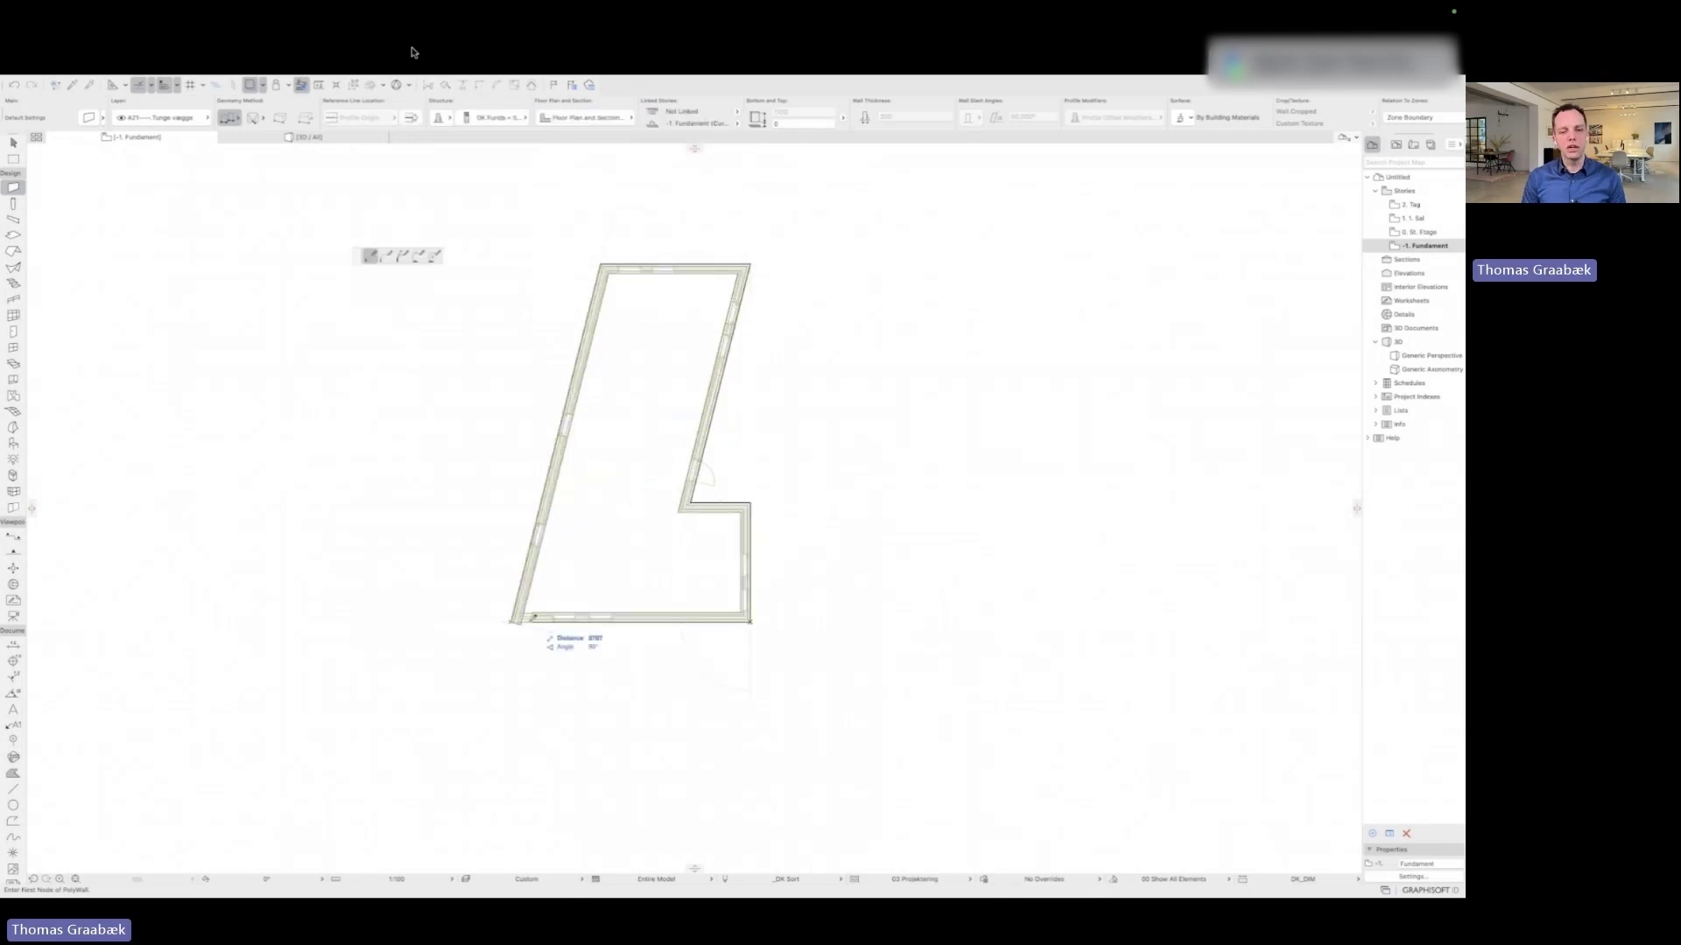
left_click(511, 623)
Step: Examine in 3D how the foundation meets the ground slab and the walls above it
double_click(1431, 356)
middle_click_drag(525, 560, 770, 446, "shift")
middle_click_drag(789, 561, 929, 560)
middle_click_drag(874, 613, 892, 534, "shift")
left_click(906, 626)
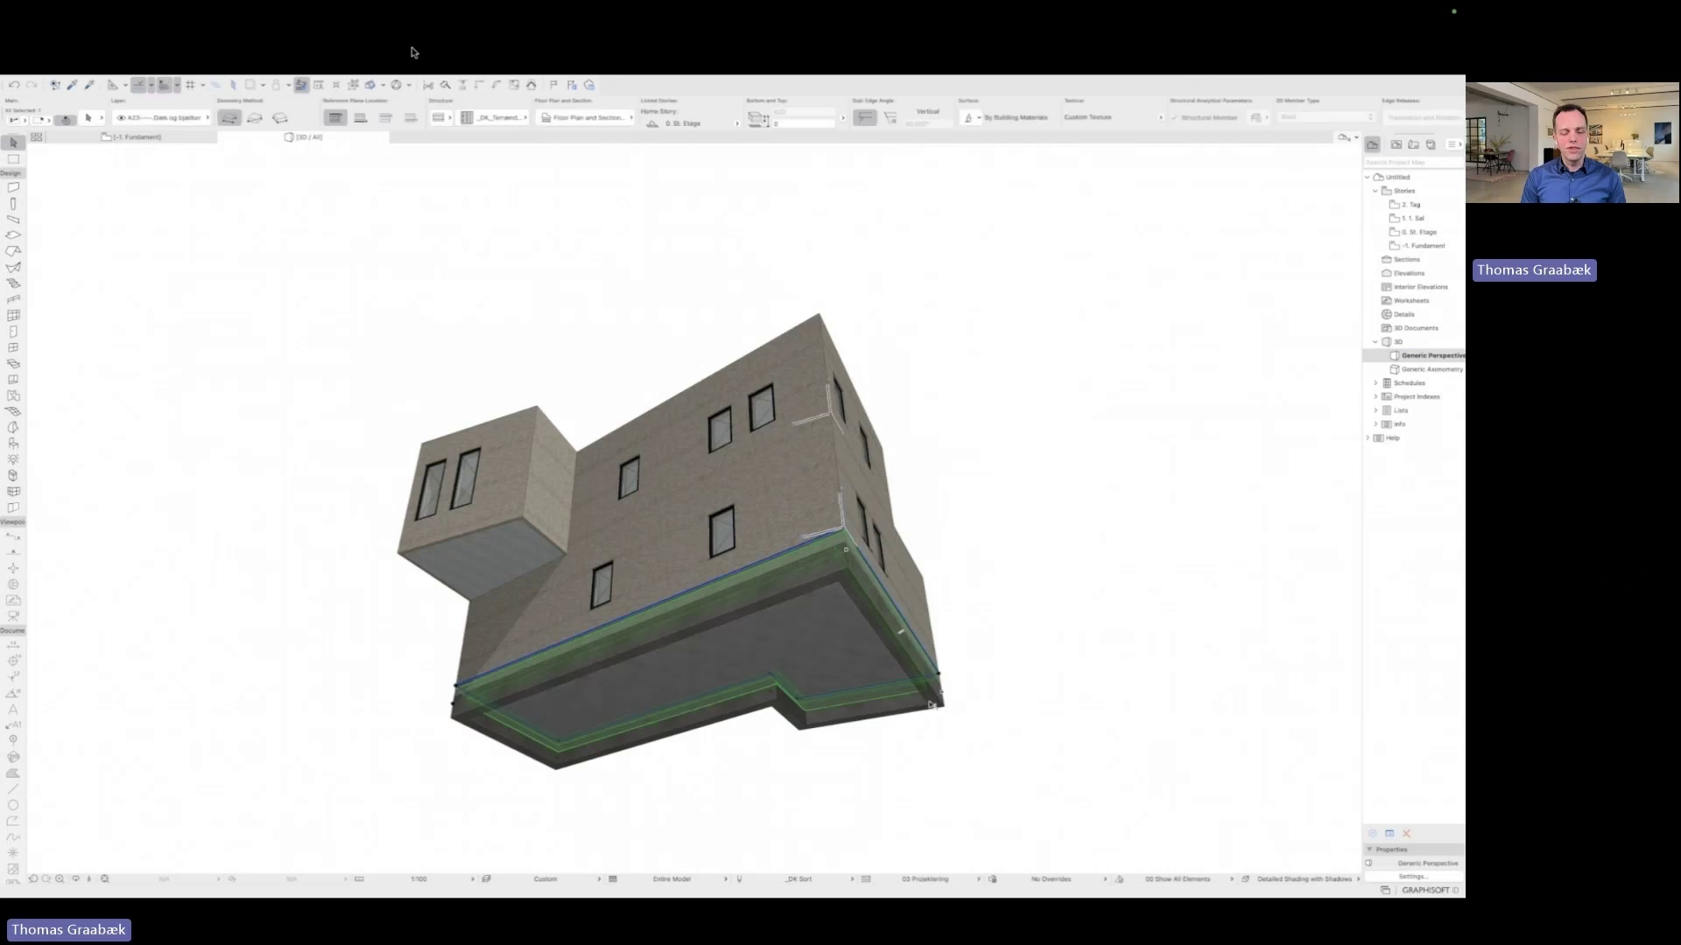
middle_click_drag(929, 613, 873, 709, "shift")
scroll(754, 289, "down", 3)
left_click(755, 289)
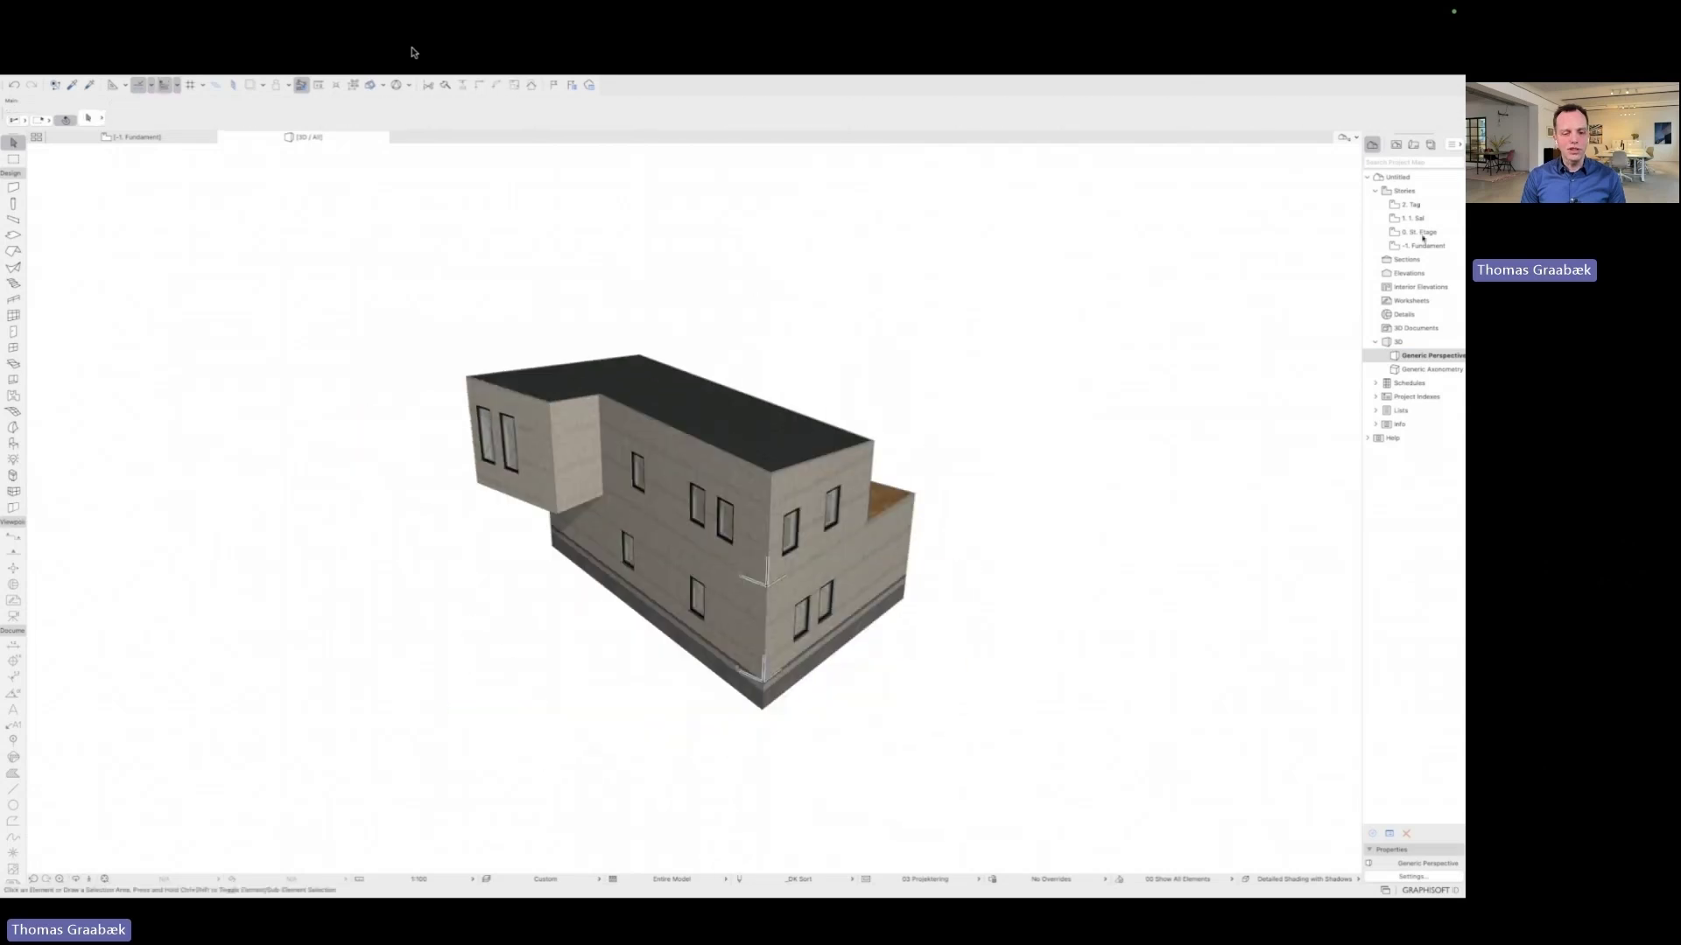
Step: Draw a large rectangular terrain mesh around the house on story -1. Fundament and view it in 3D
double_click(1424, 246)
left_click(13, 411)
scroll(654, 467, "down", 10)
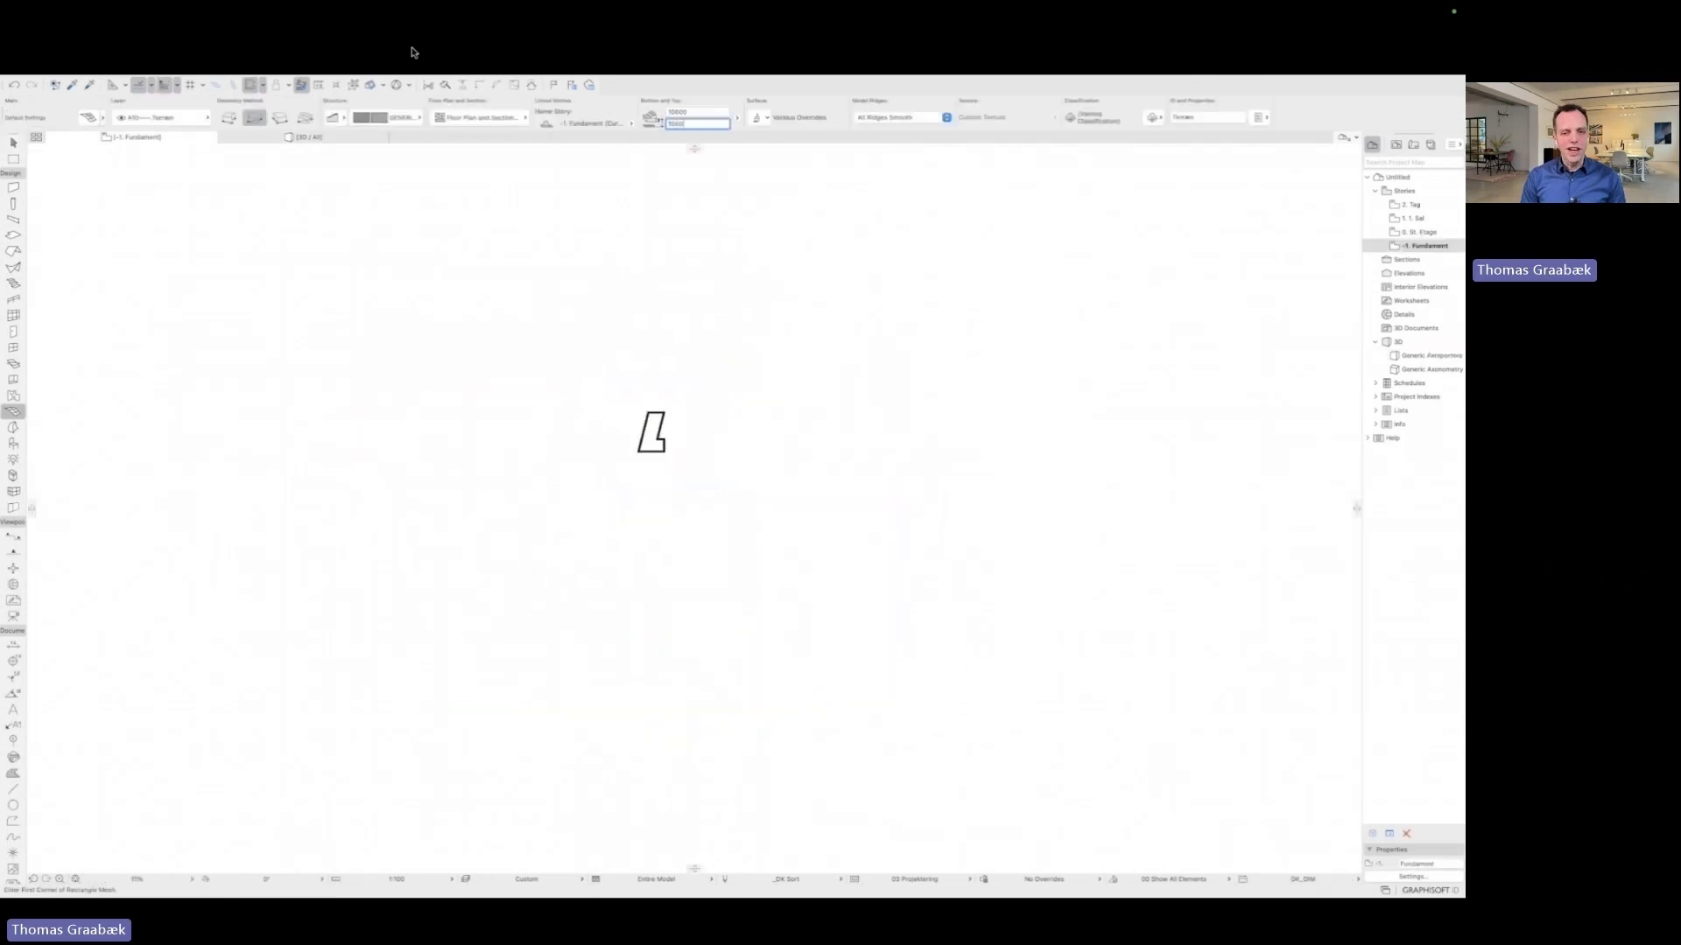
left_click(260, 173)
left_click(1061, 768)
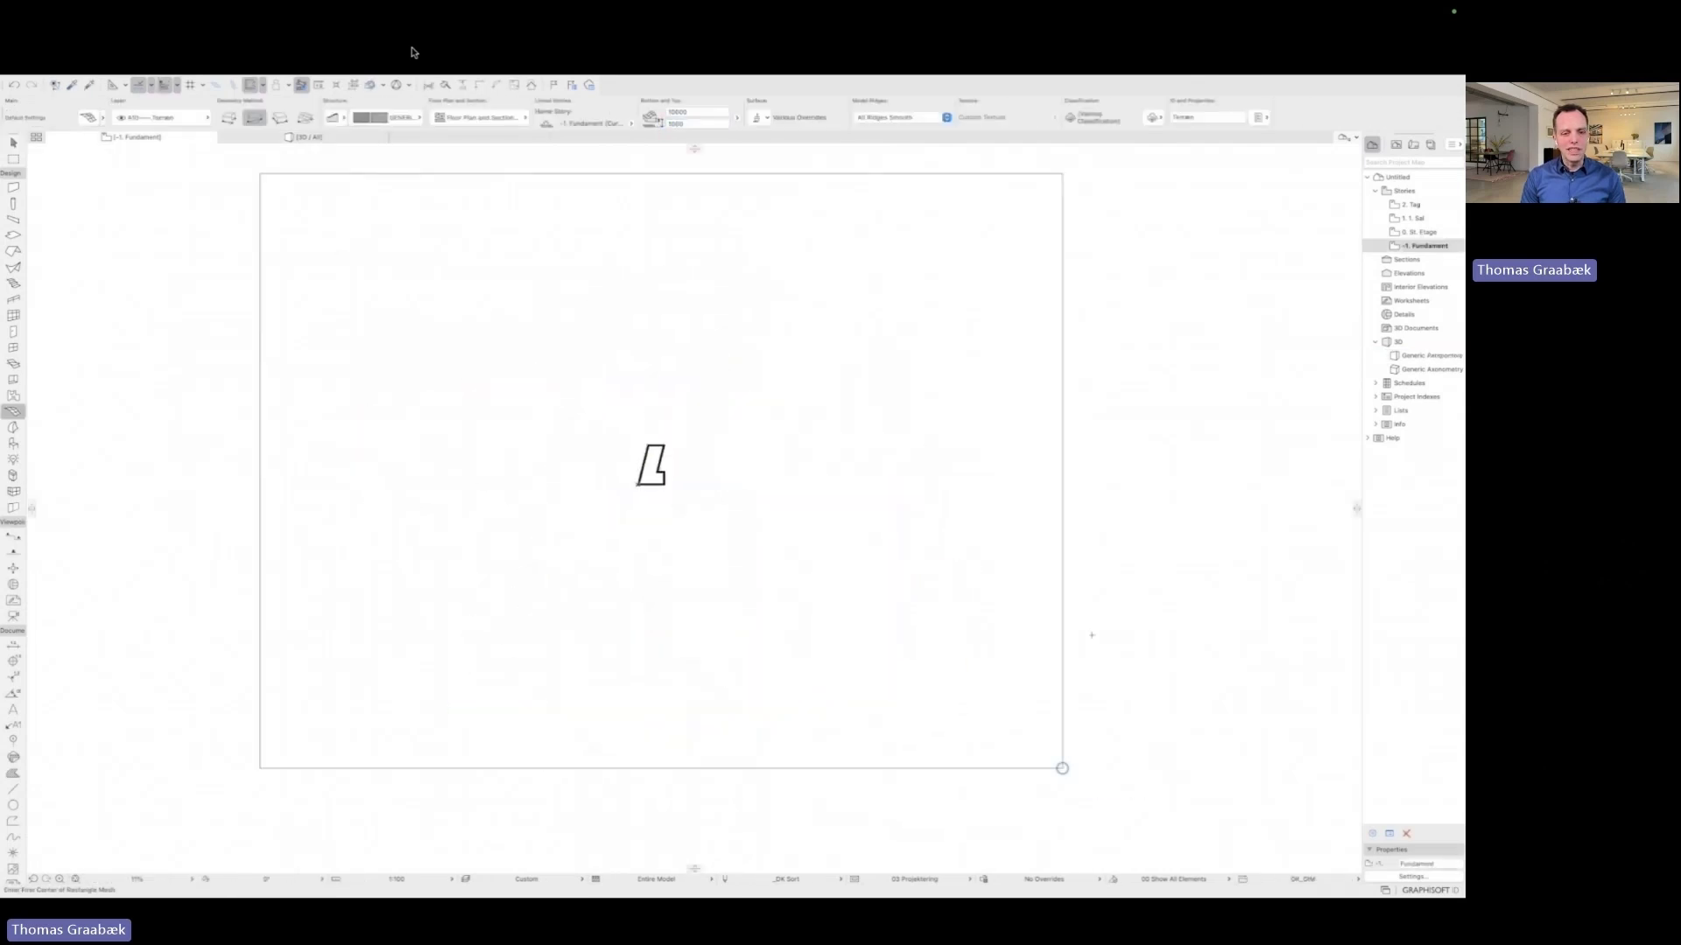
double_click(1411, 356)
middle_click_drag(1170, 420, 158, 394, "shift")
Step: On story 0. St. Etage, draw a slab on the Terræn layer as a stepped path leading to the entrance door
double_click(1418, 232)
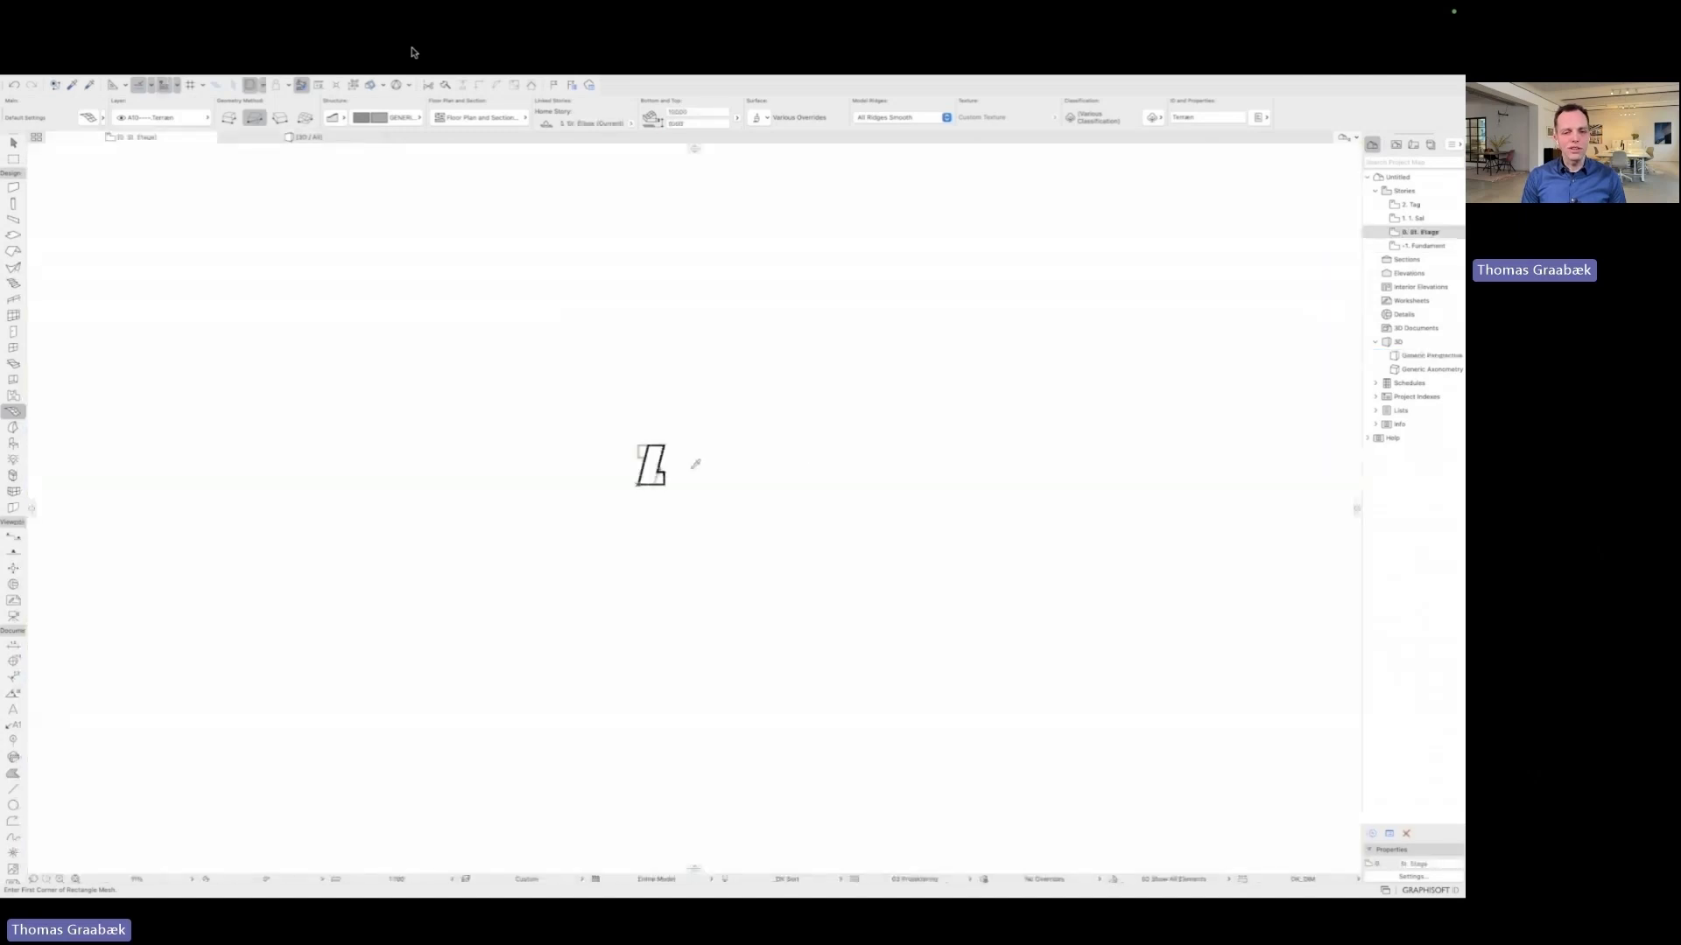
scroll(657, 456, "up", 10)
left_click(13, 235)
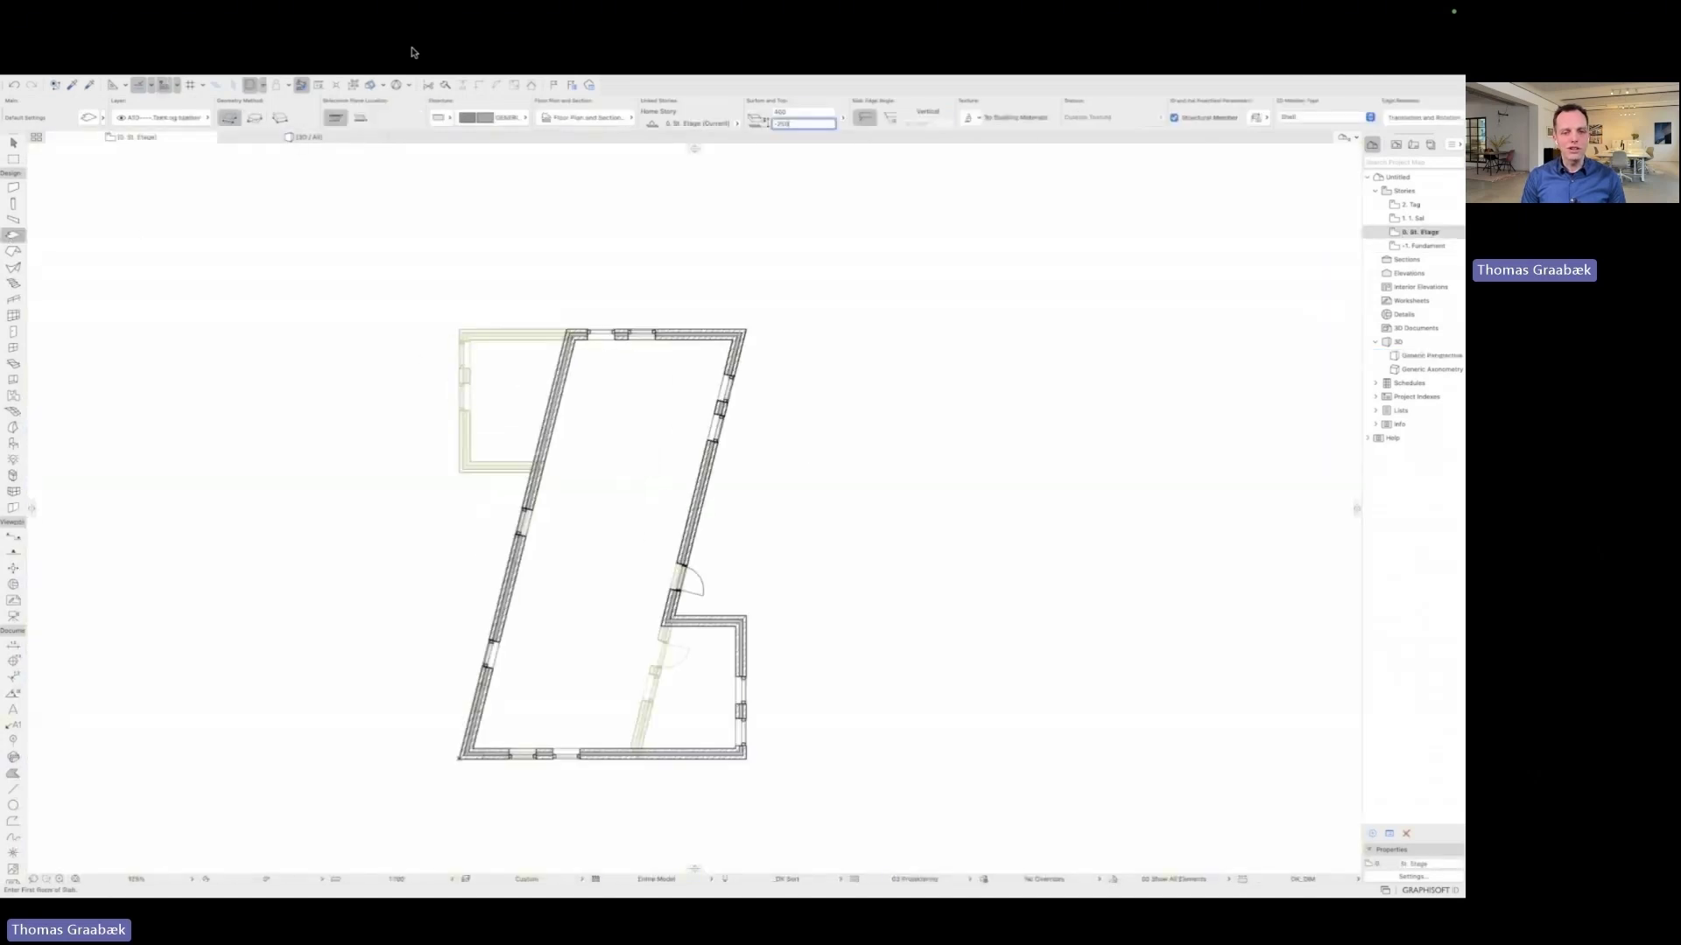
left_click(163, 117)
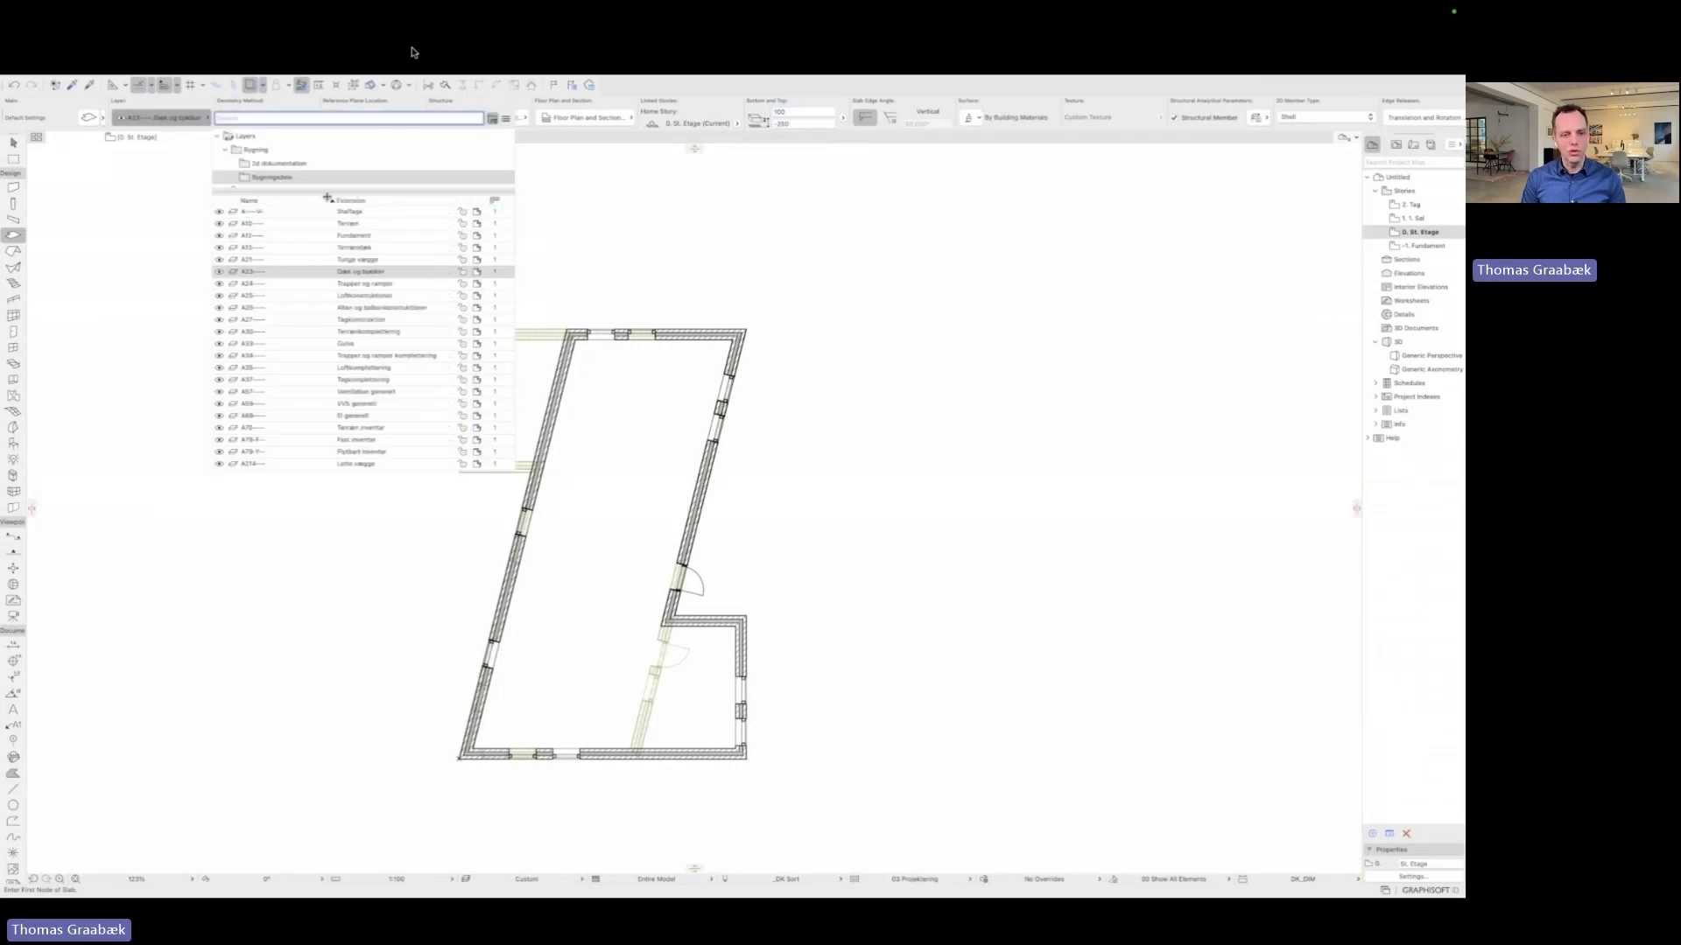
left_click(337, 217)
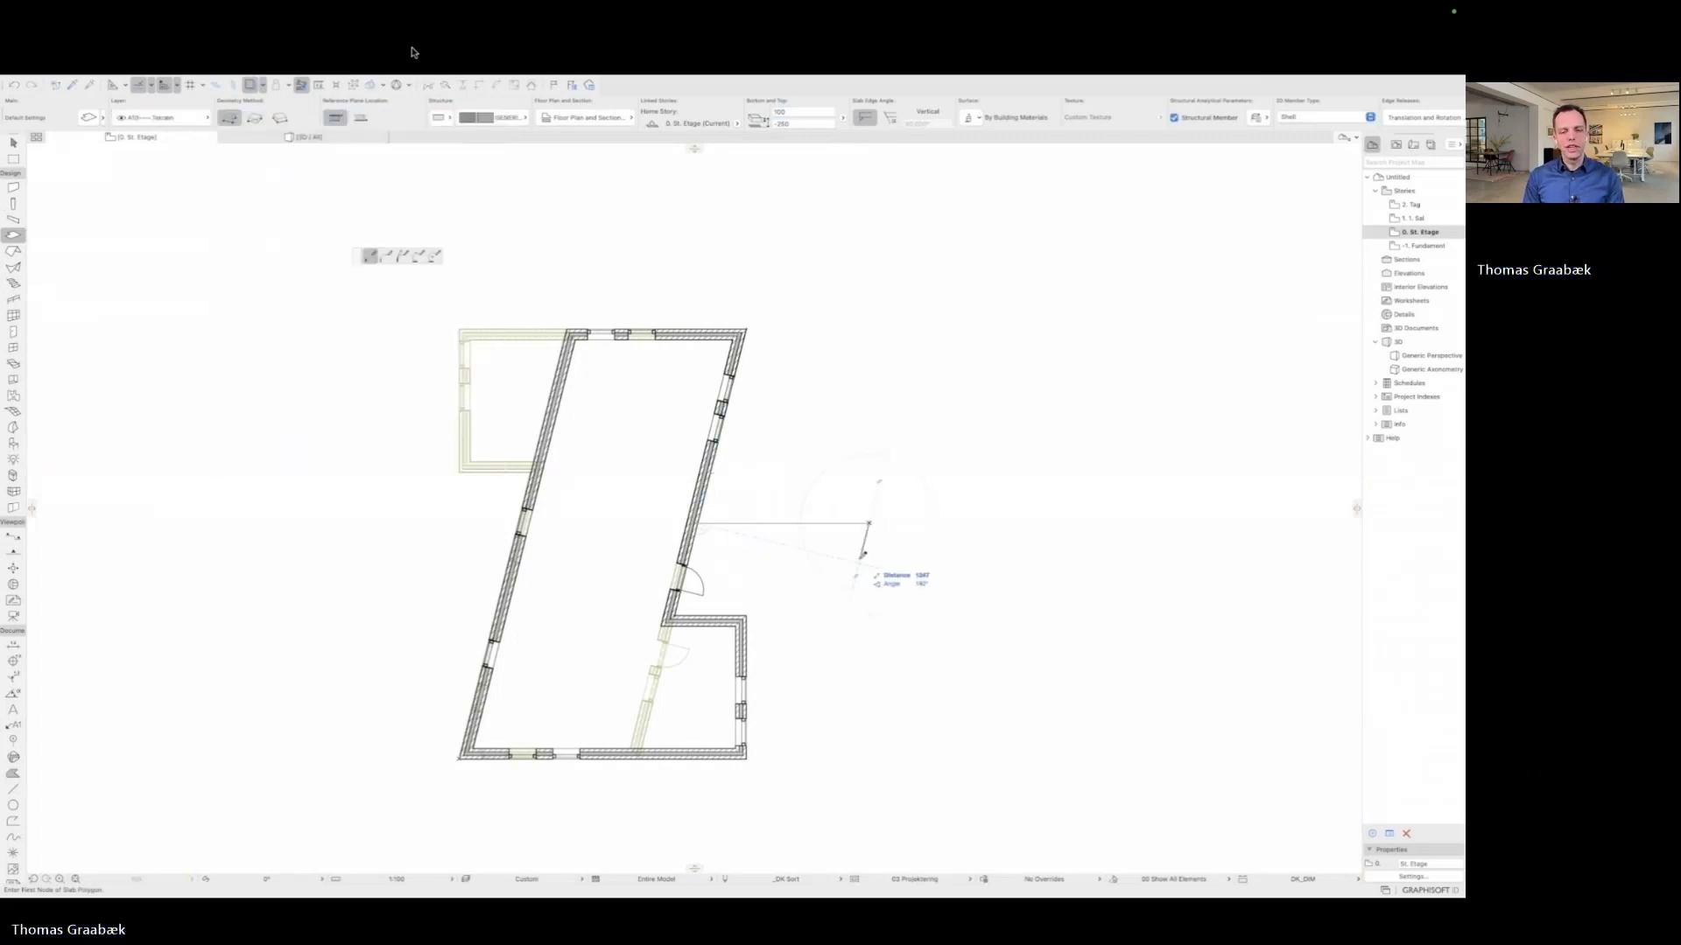
left_click(860, 558)
left_click(1295, 616)
left_click(674, 616)
key("Escape")
Step: Select the ground-floor perimeter walls and change their layer
left_click(672, 605)
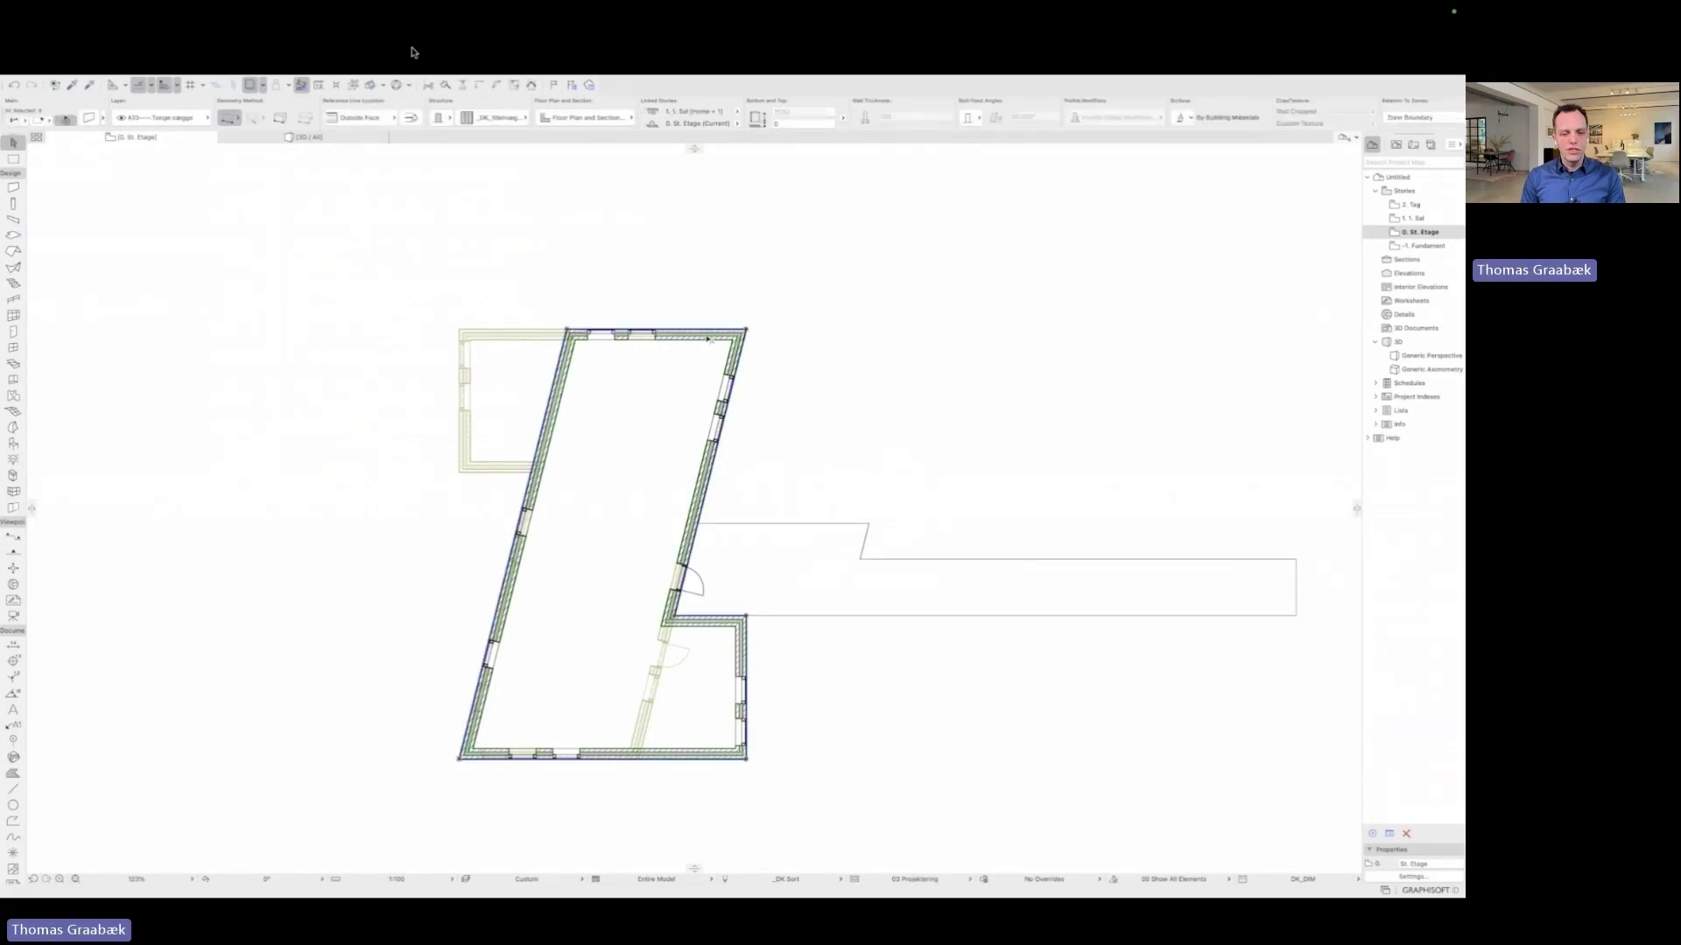
left_click(163, 117)
left_click(326, 237)
Step: On story -1. Fundament, open Solid Element Operations for the terrain mesh and add the mesh as target
double_click(1425, 246)
left_click(837, 490)
right_click(832, 357)
mouse_move(871, 549)
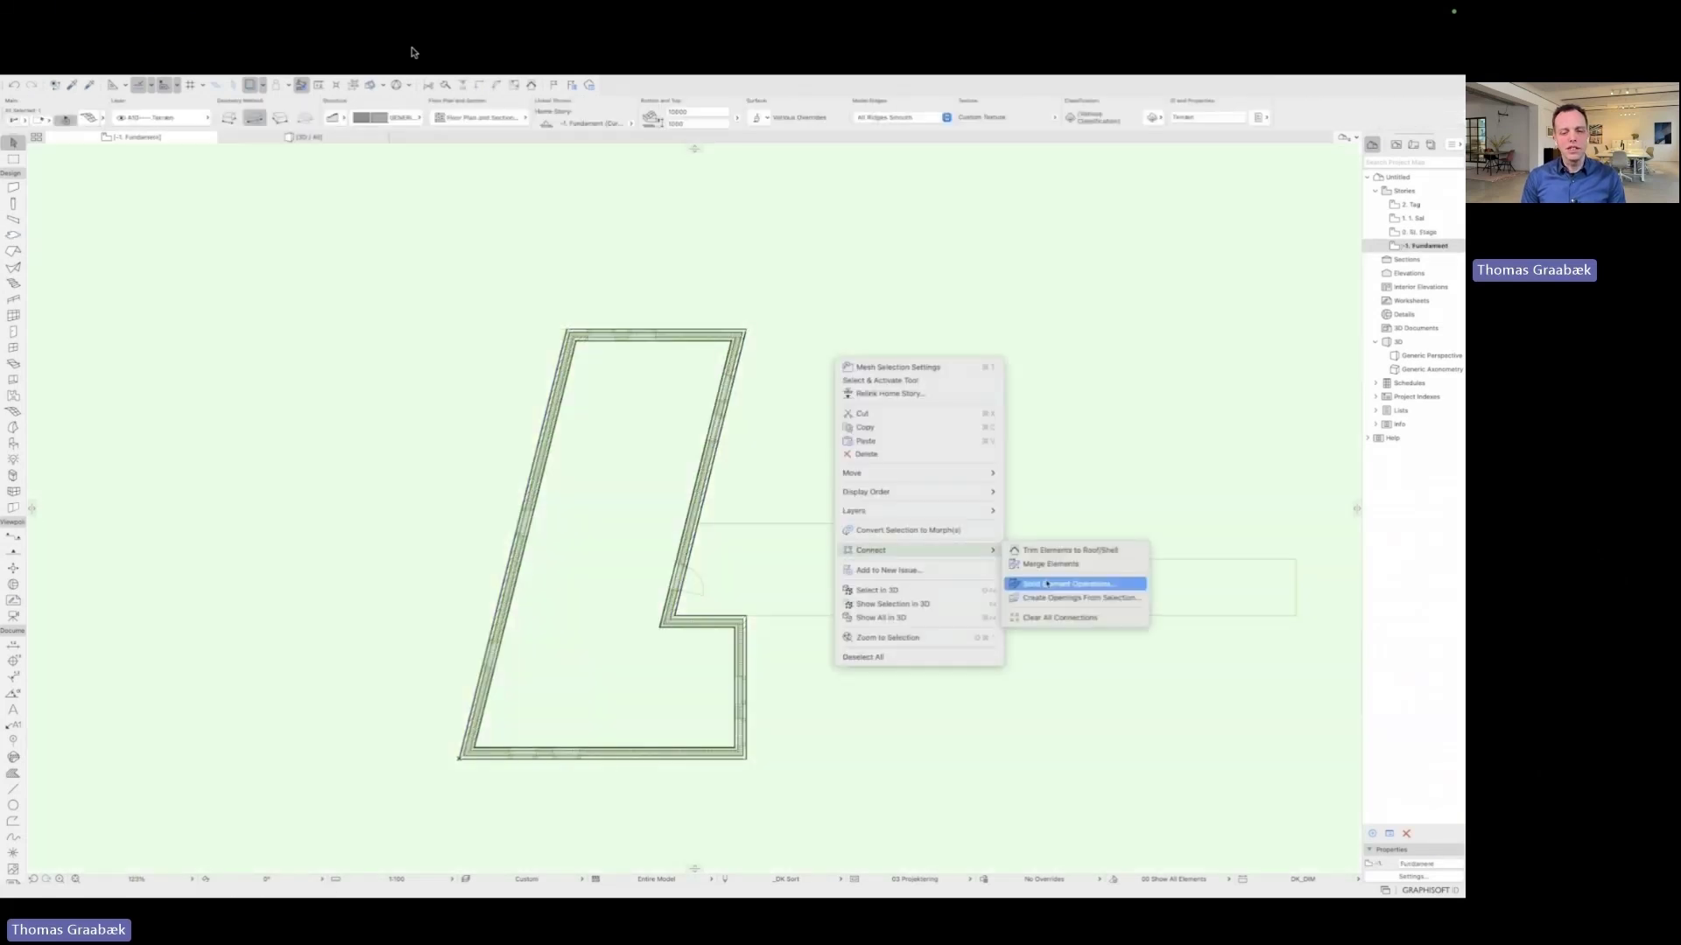
left_click(1110, 584)
left_click(101, 496)
Step: Add the path slab as operator and execute a subtraction with upwards extrusion on the terrain mesh
left_click(868, 525)
double_click(1419, 235)
left_click(868, 524)
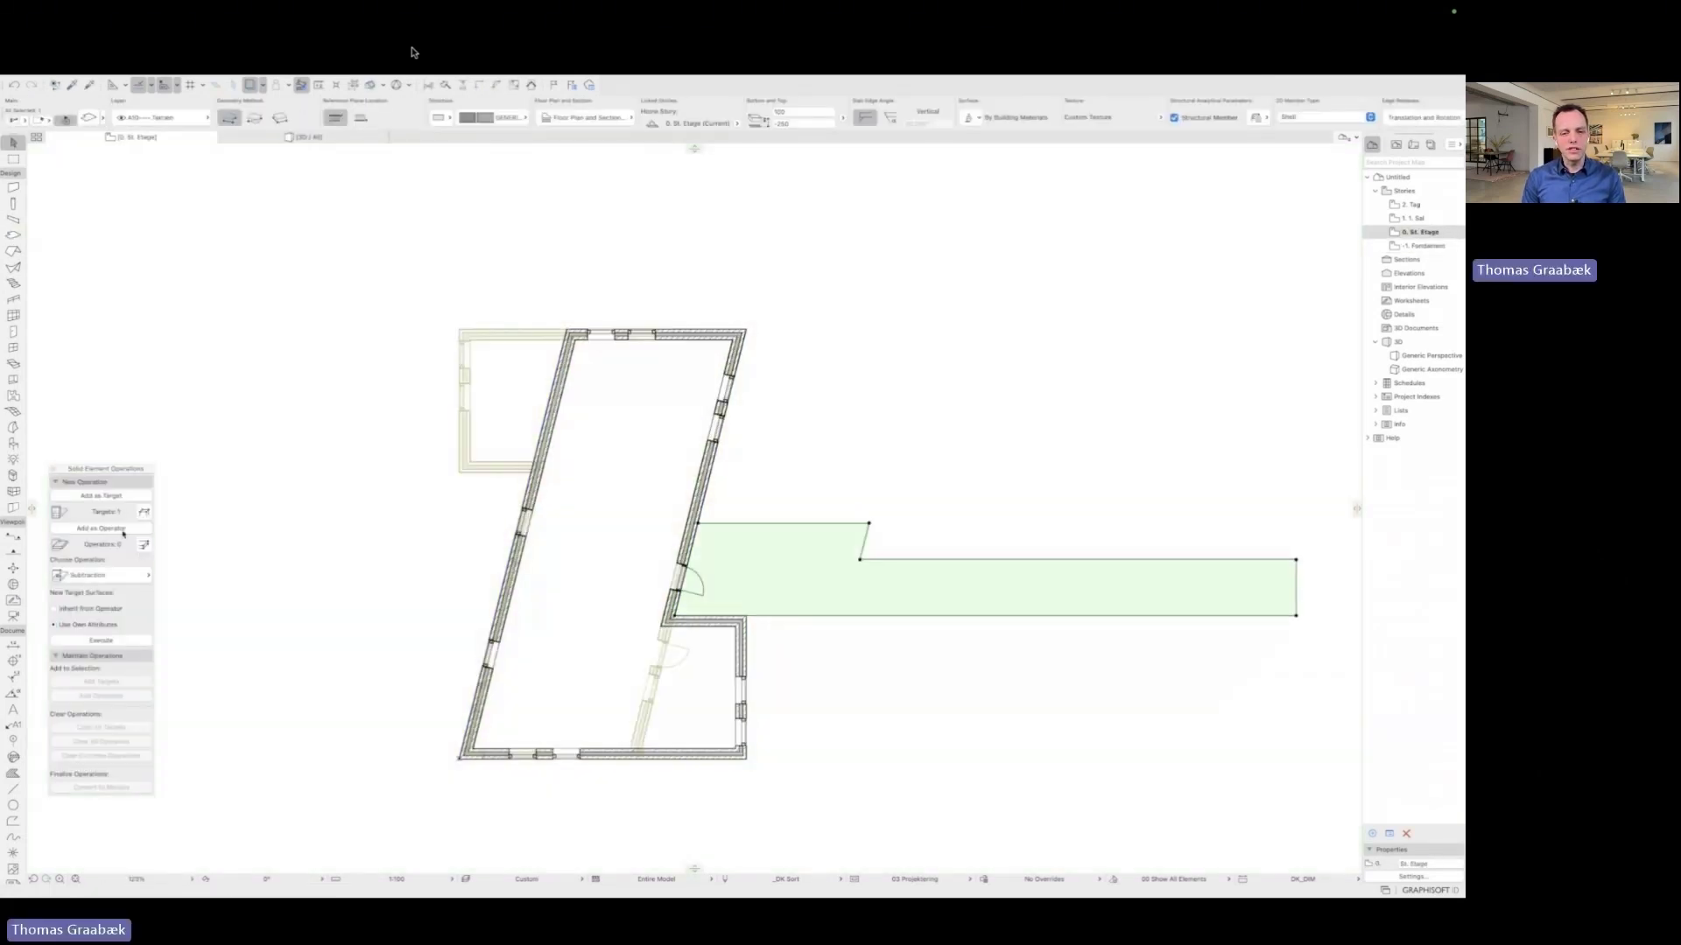
left_click(123, 529)
left_click(118, 575)
left_click(161, 609)
left_click(118, 641)
key("F3")
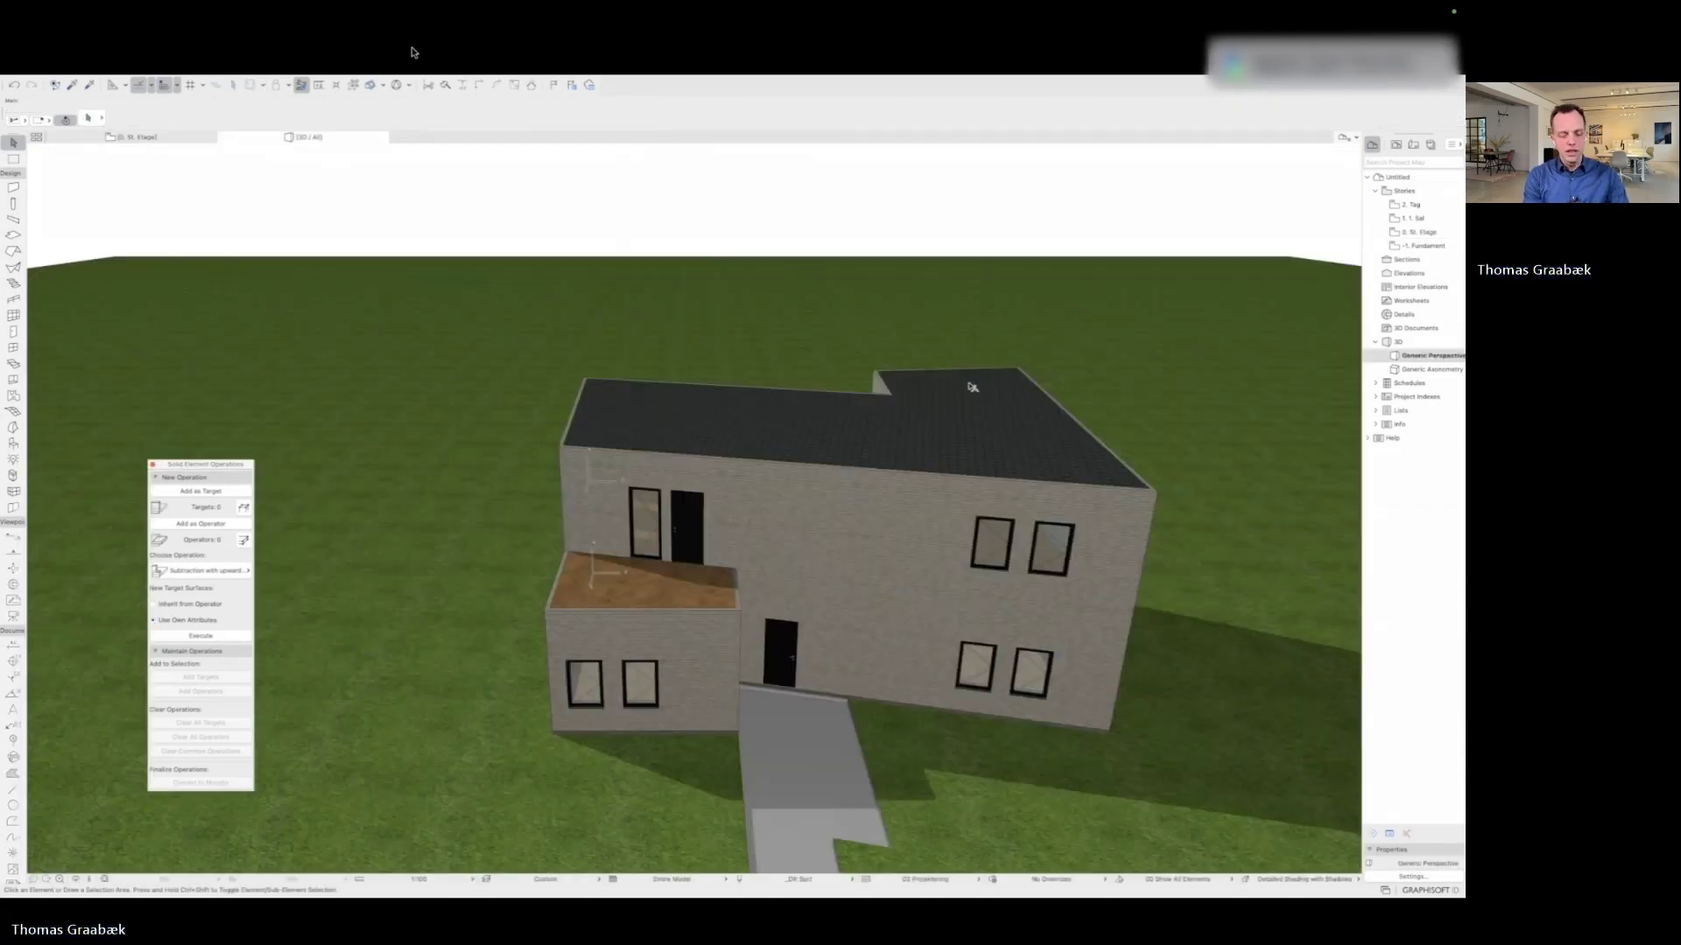
Step: Subtract the foundation at the house's base from the terrain mesh with upwards extrusion and close Solid Element Operations
middle_click_drag(824, 573, 892, 507, "shift")
left_click(975, 832)
left_click(1033, 771)
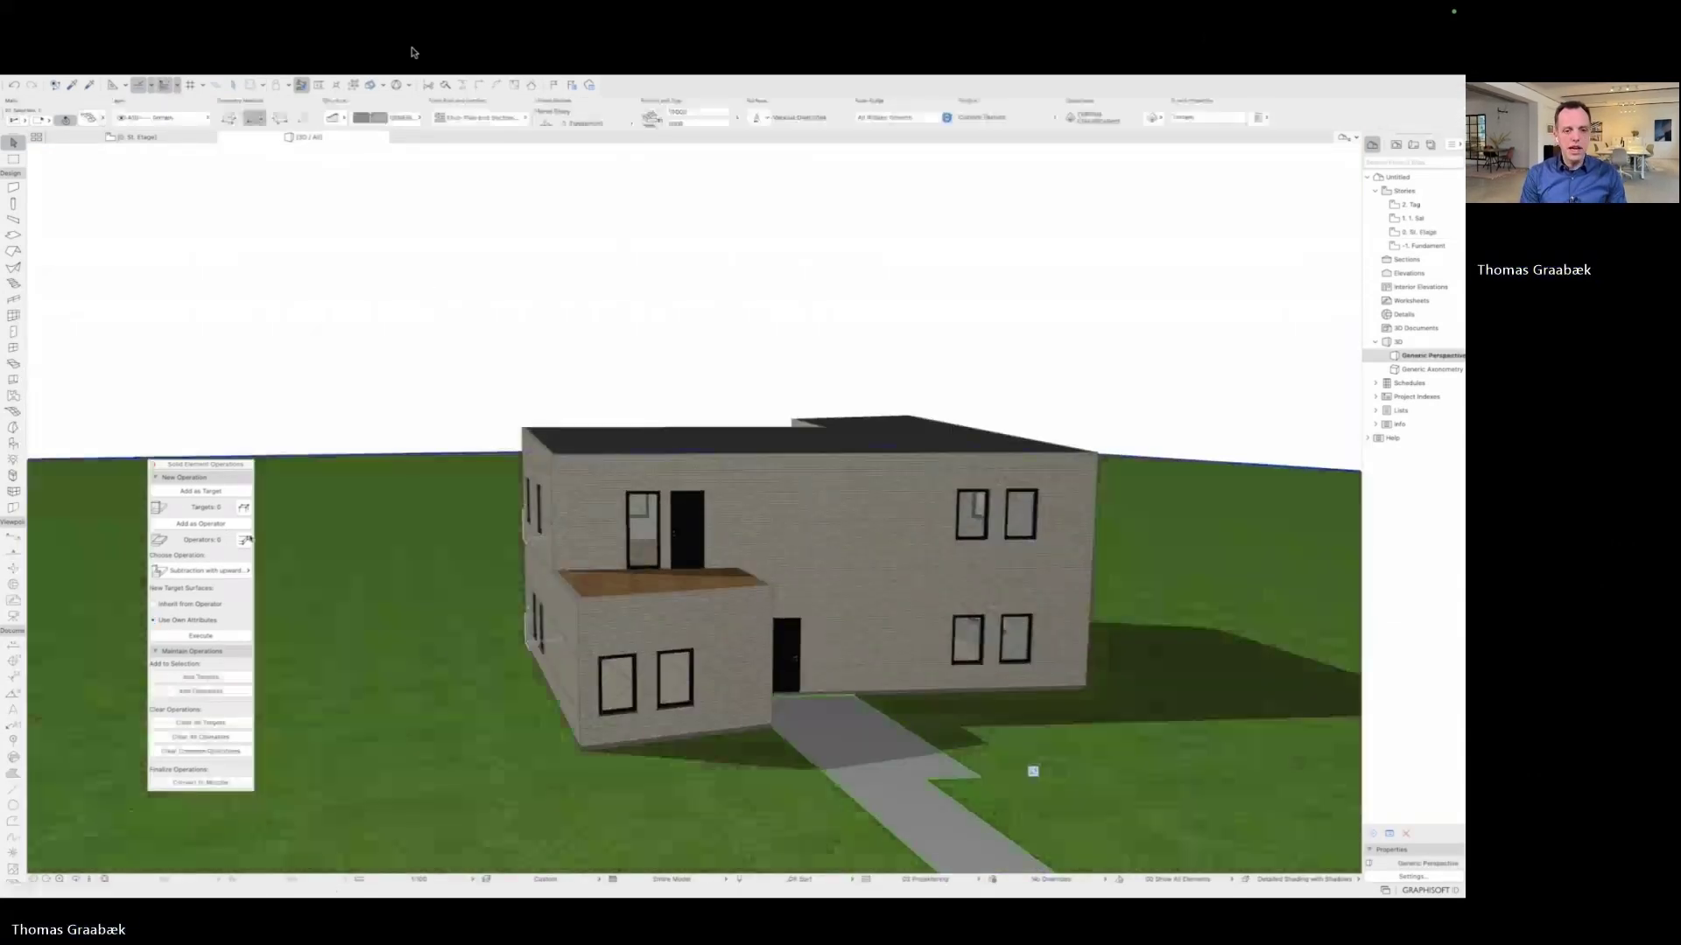
left_click(584, 754)
left_click(201, 525)
left_click(207, 637)
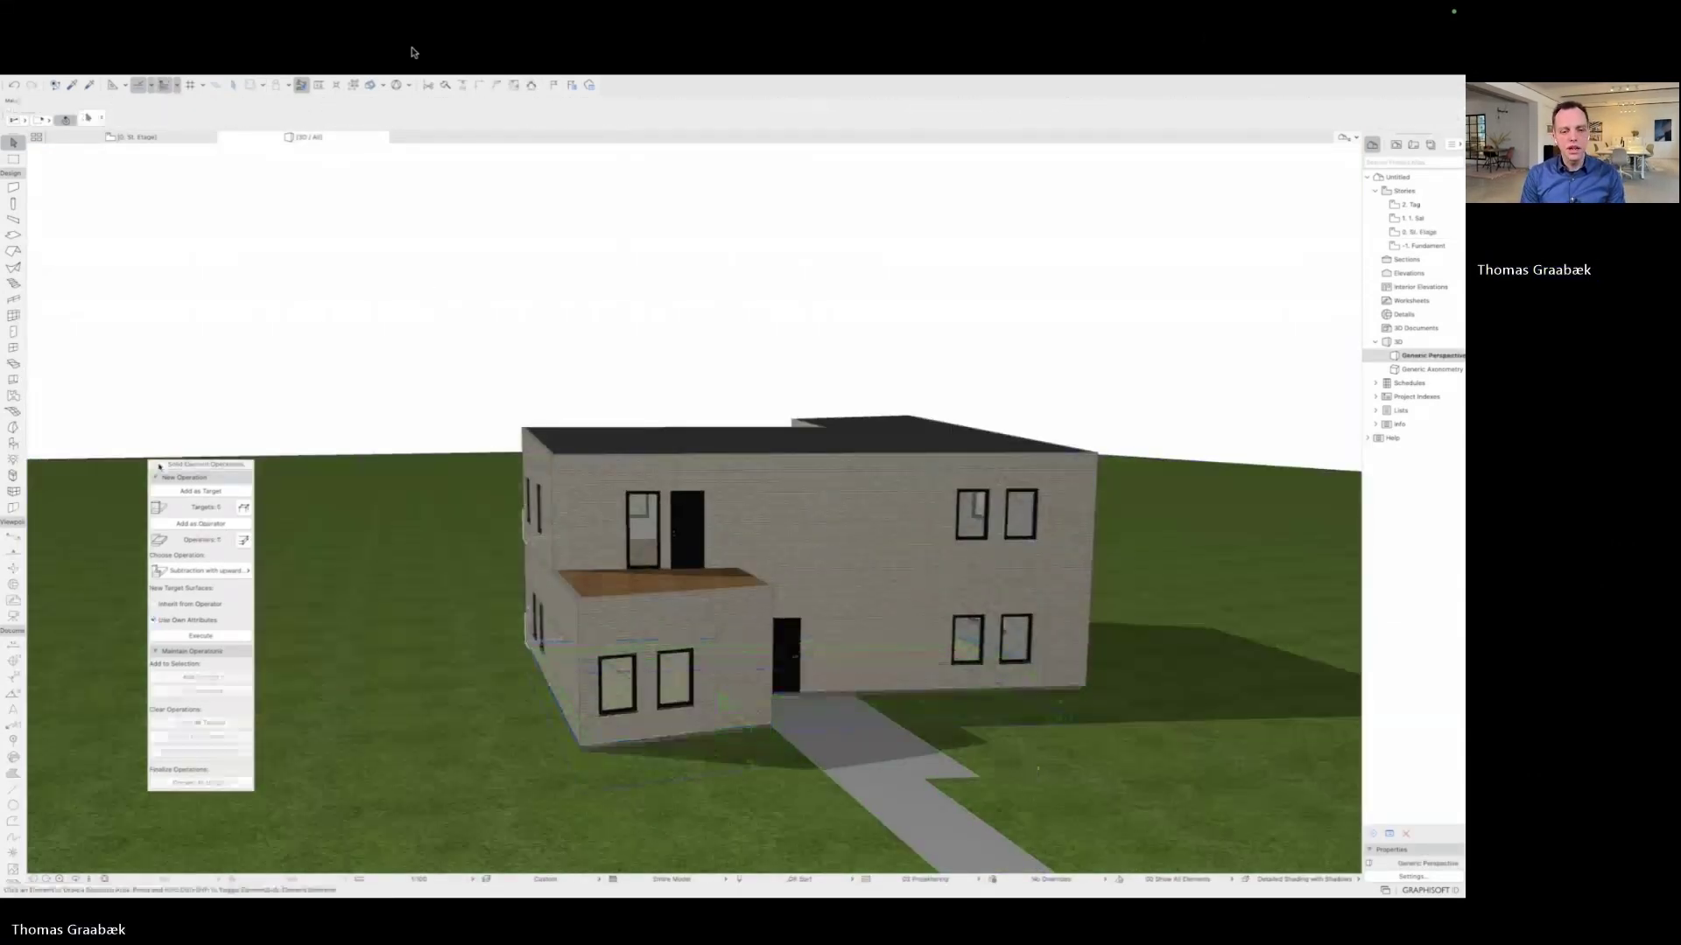
left_click(153, 465)
middle_click_drag(613, 368, 814, 500, "shift")
Step: Open story 1. Sal with the story below as trace reference and set the Wall tool to the _DK_ Indervæg Gips composite
key("F2")
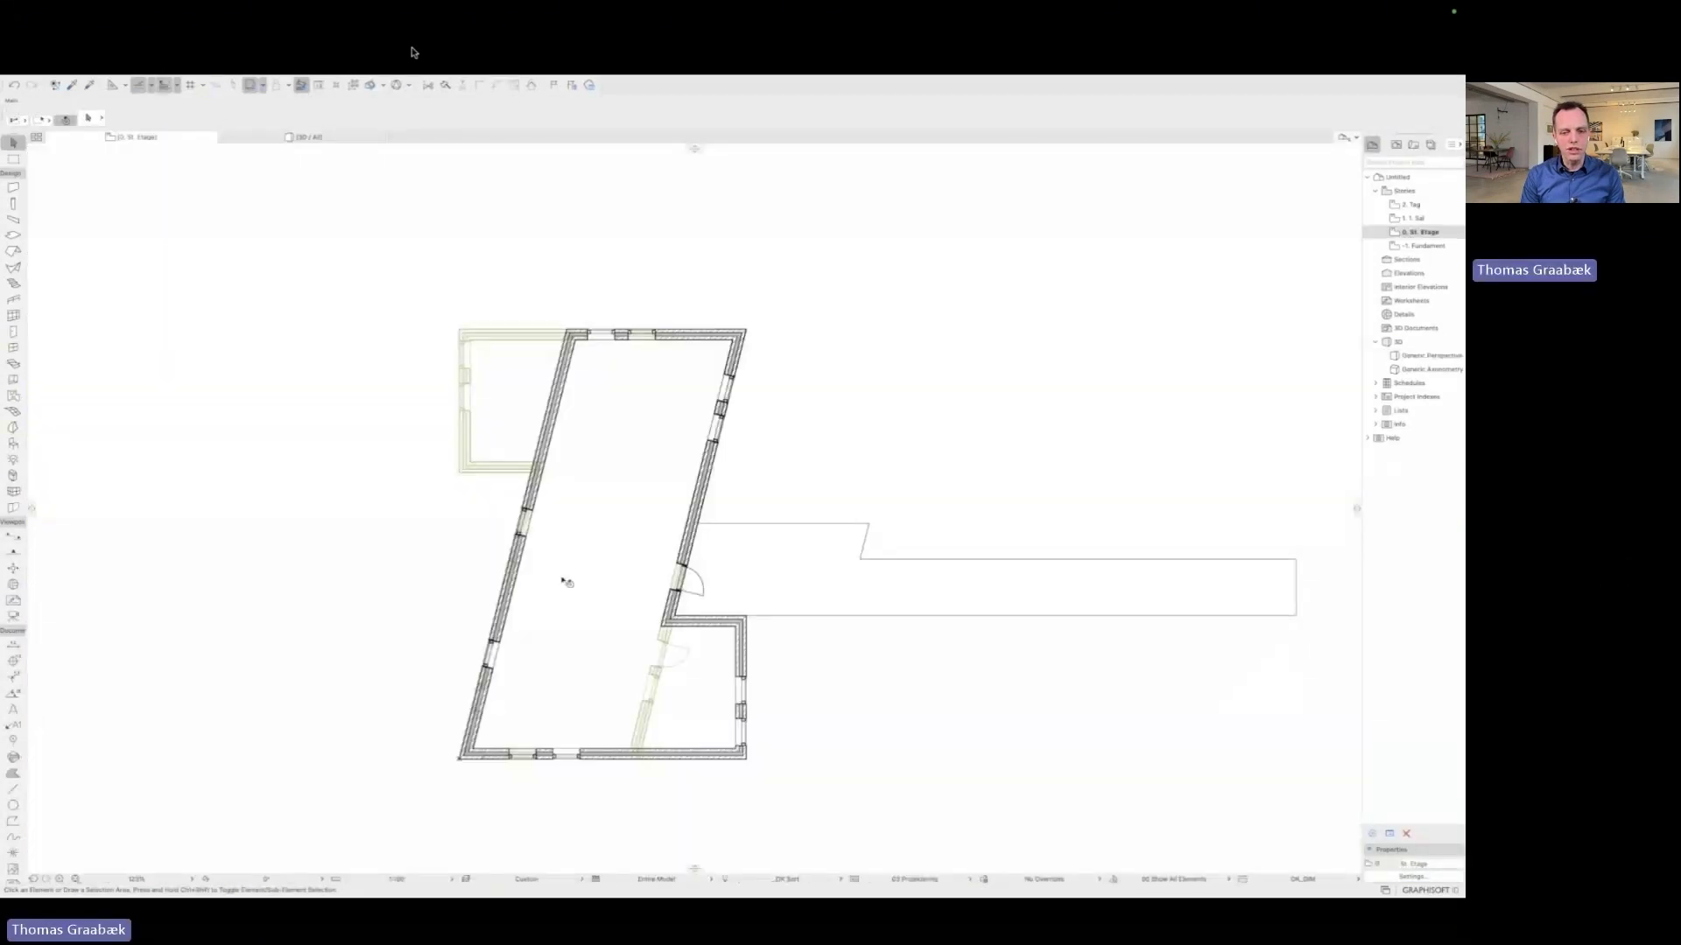
double_click(1413, 218)
left_click(13, 187)
left_click(262, 85)
mouse_move(328, 102)
left_click(490, 103)
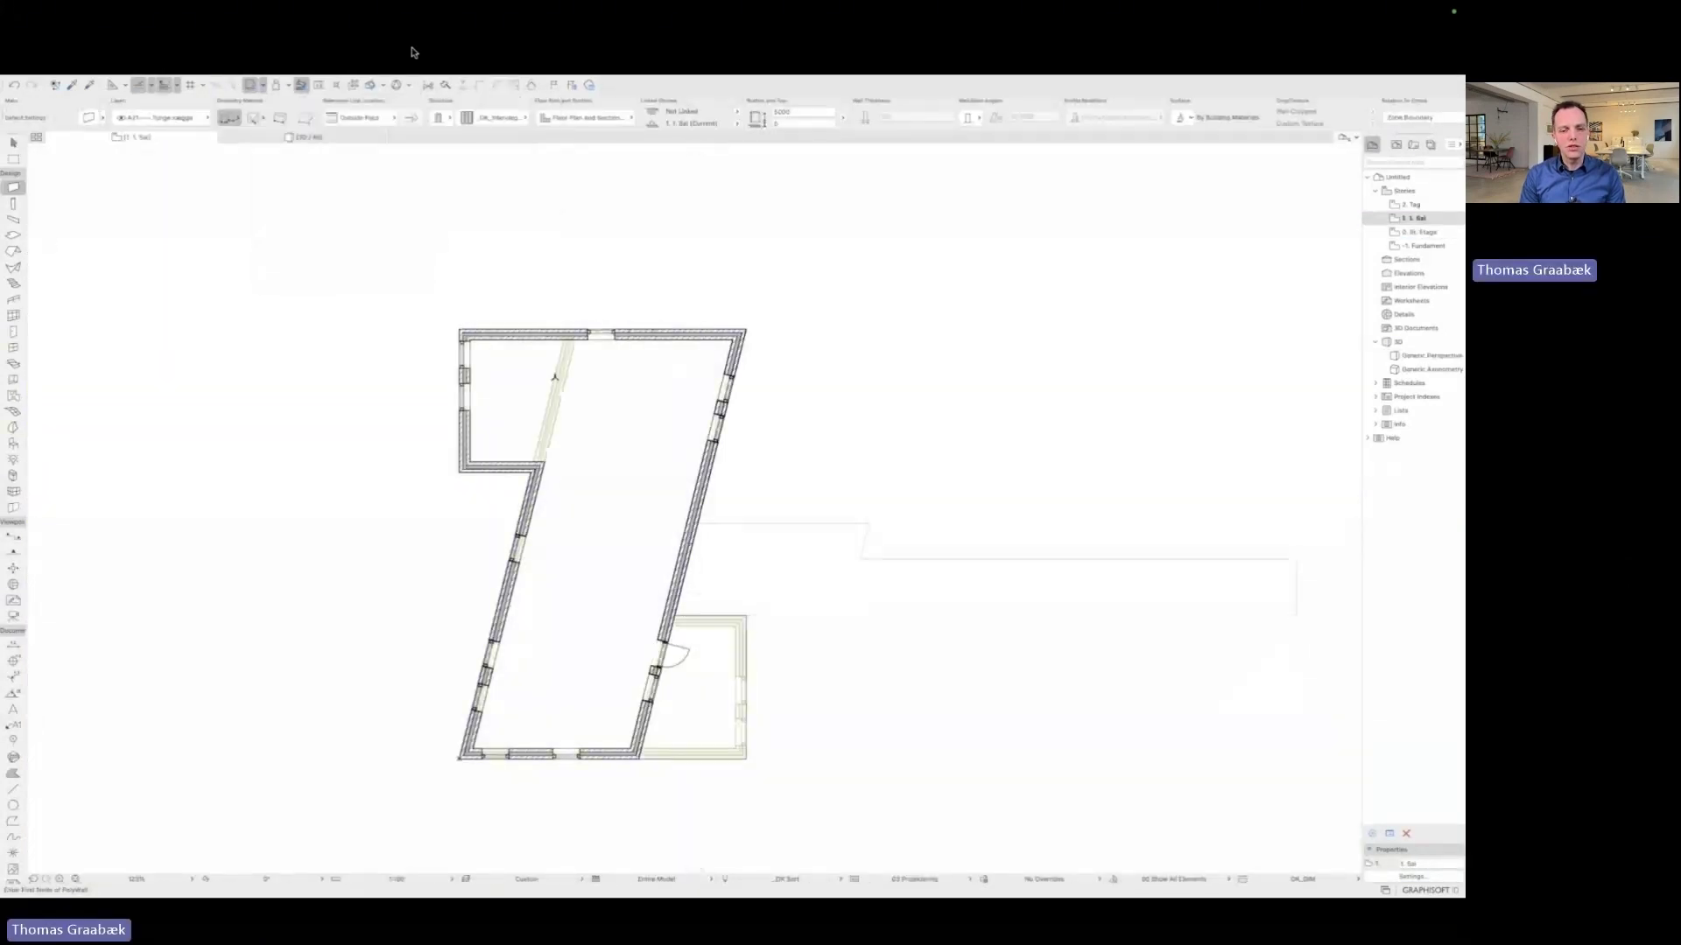
left_click(519, 118)
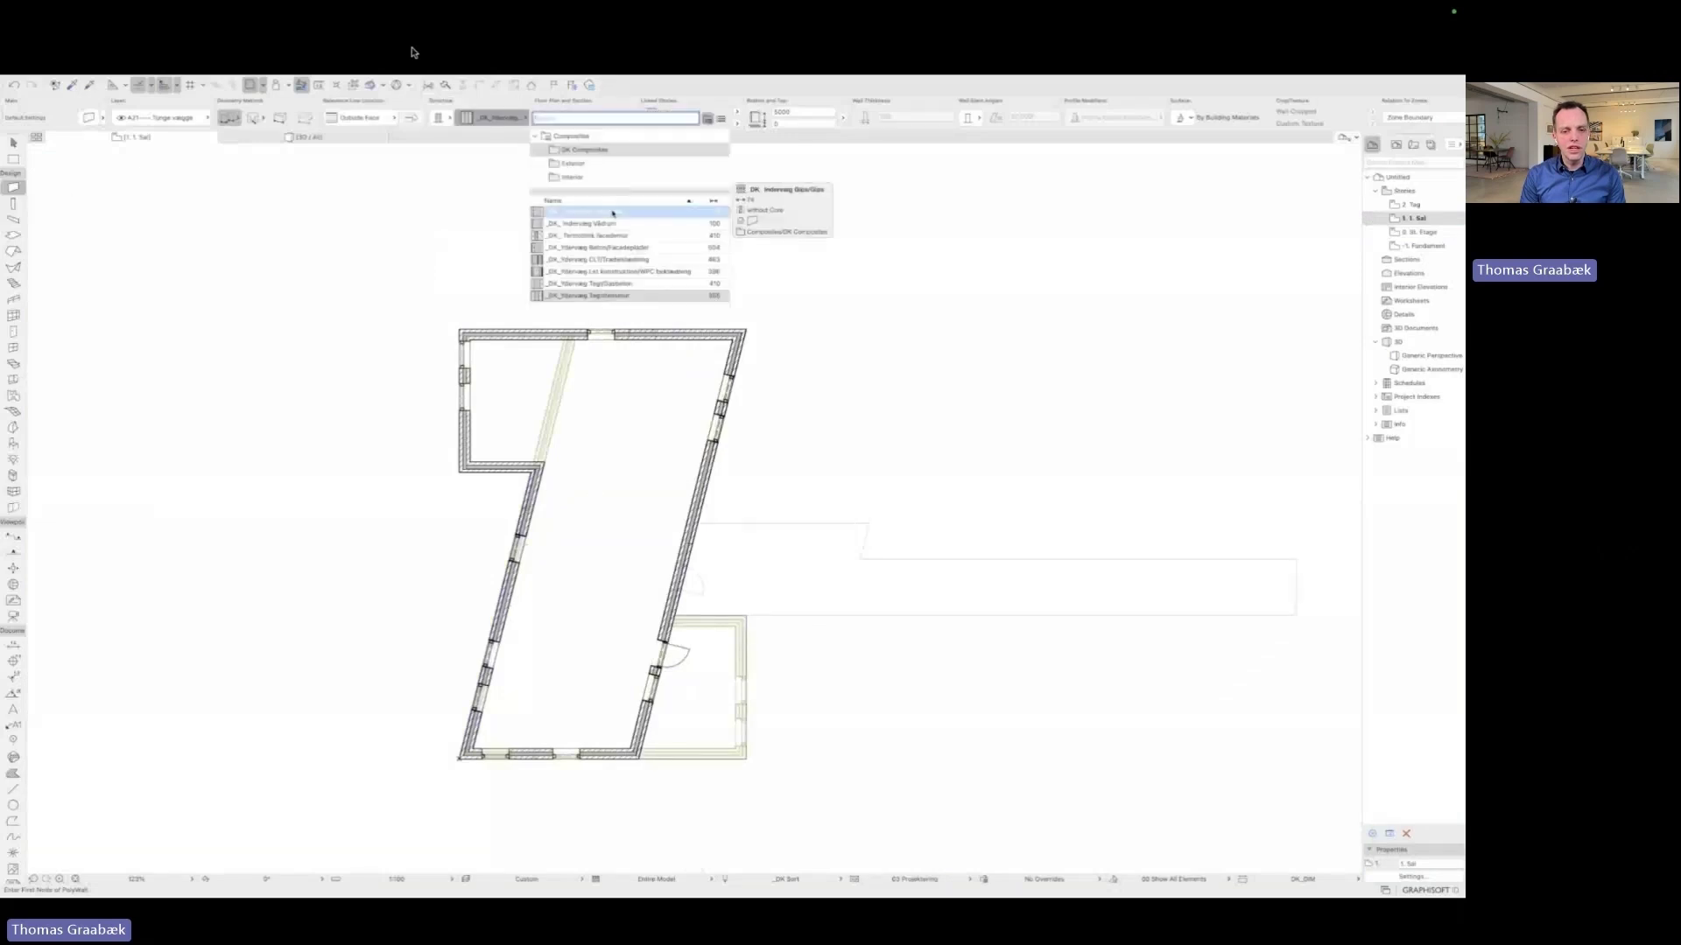
left_click(612, 216)
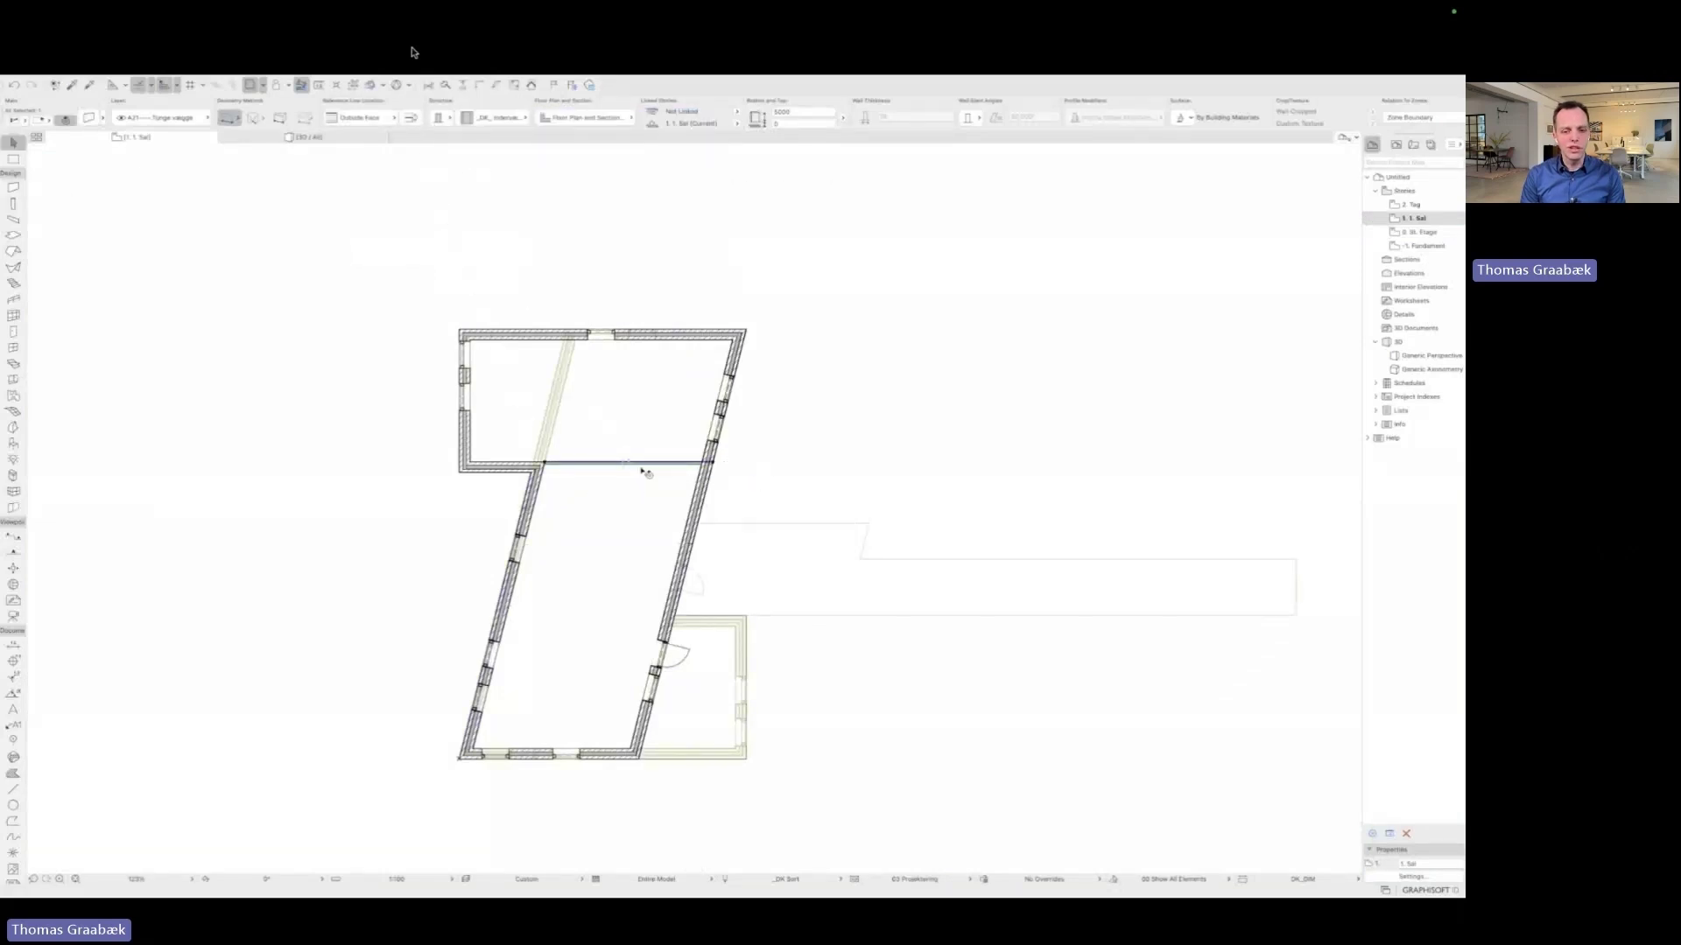
Step: Draw interior walls across the upper floor, plus a lengthwise partition and a short partition from it to the outer wall
left_click(661, 625)
double_click(506, 624)
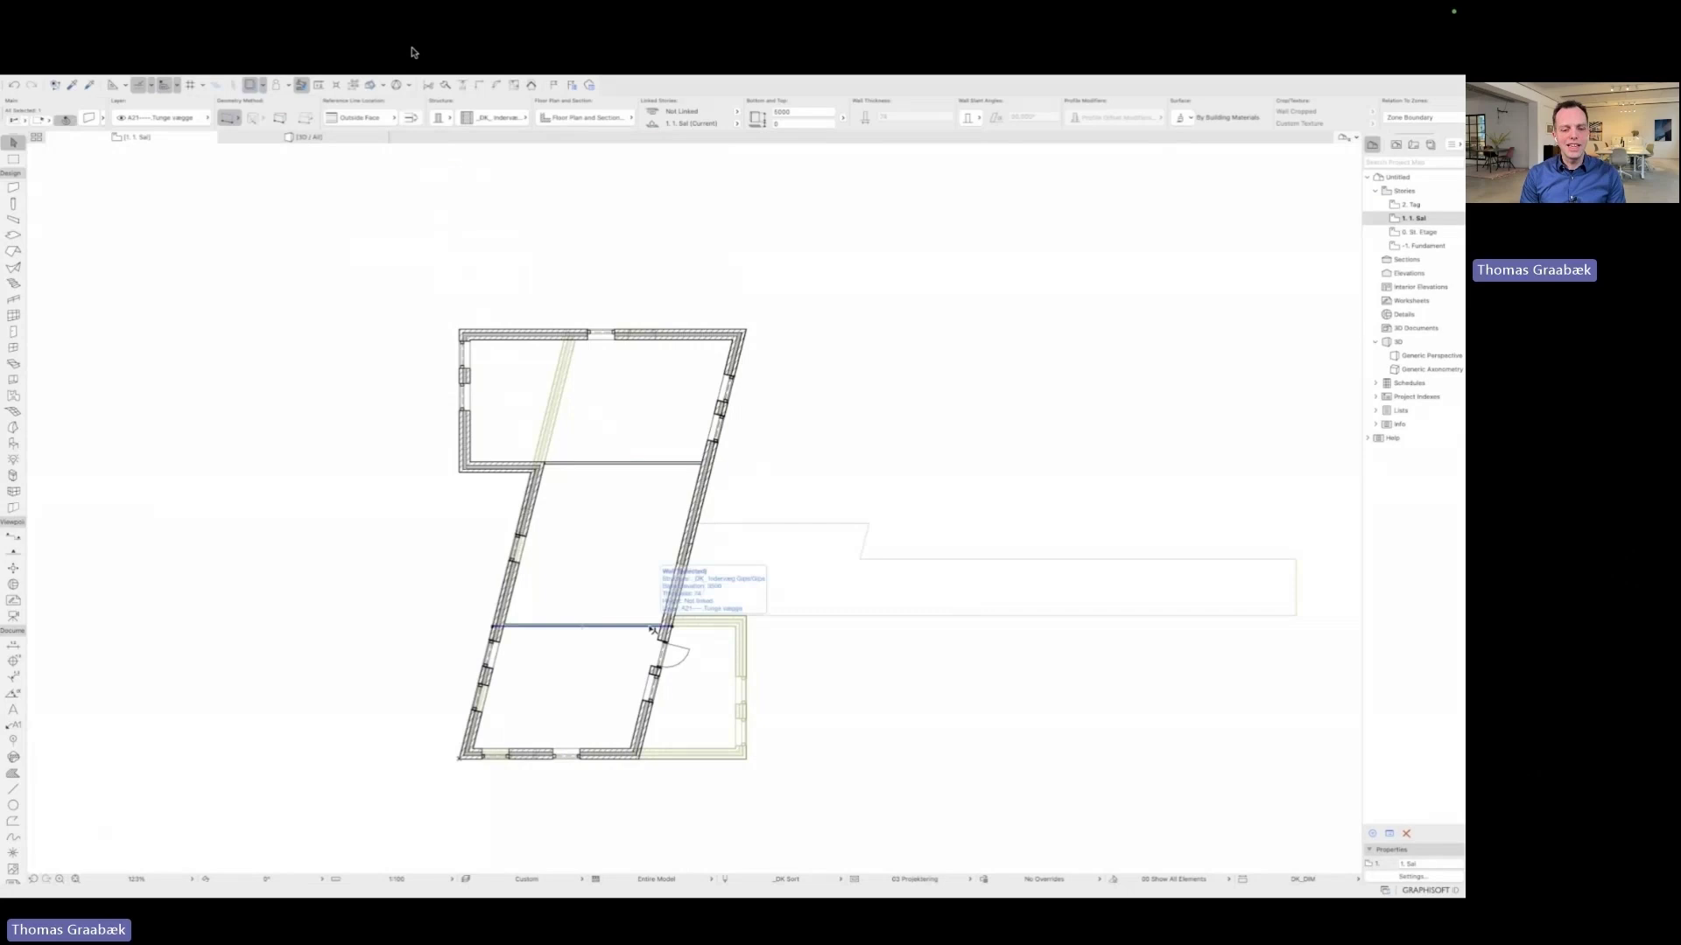
left_click(582, 624)
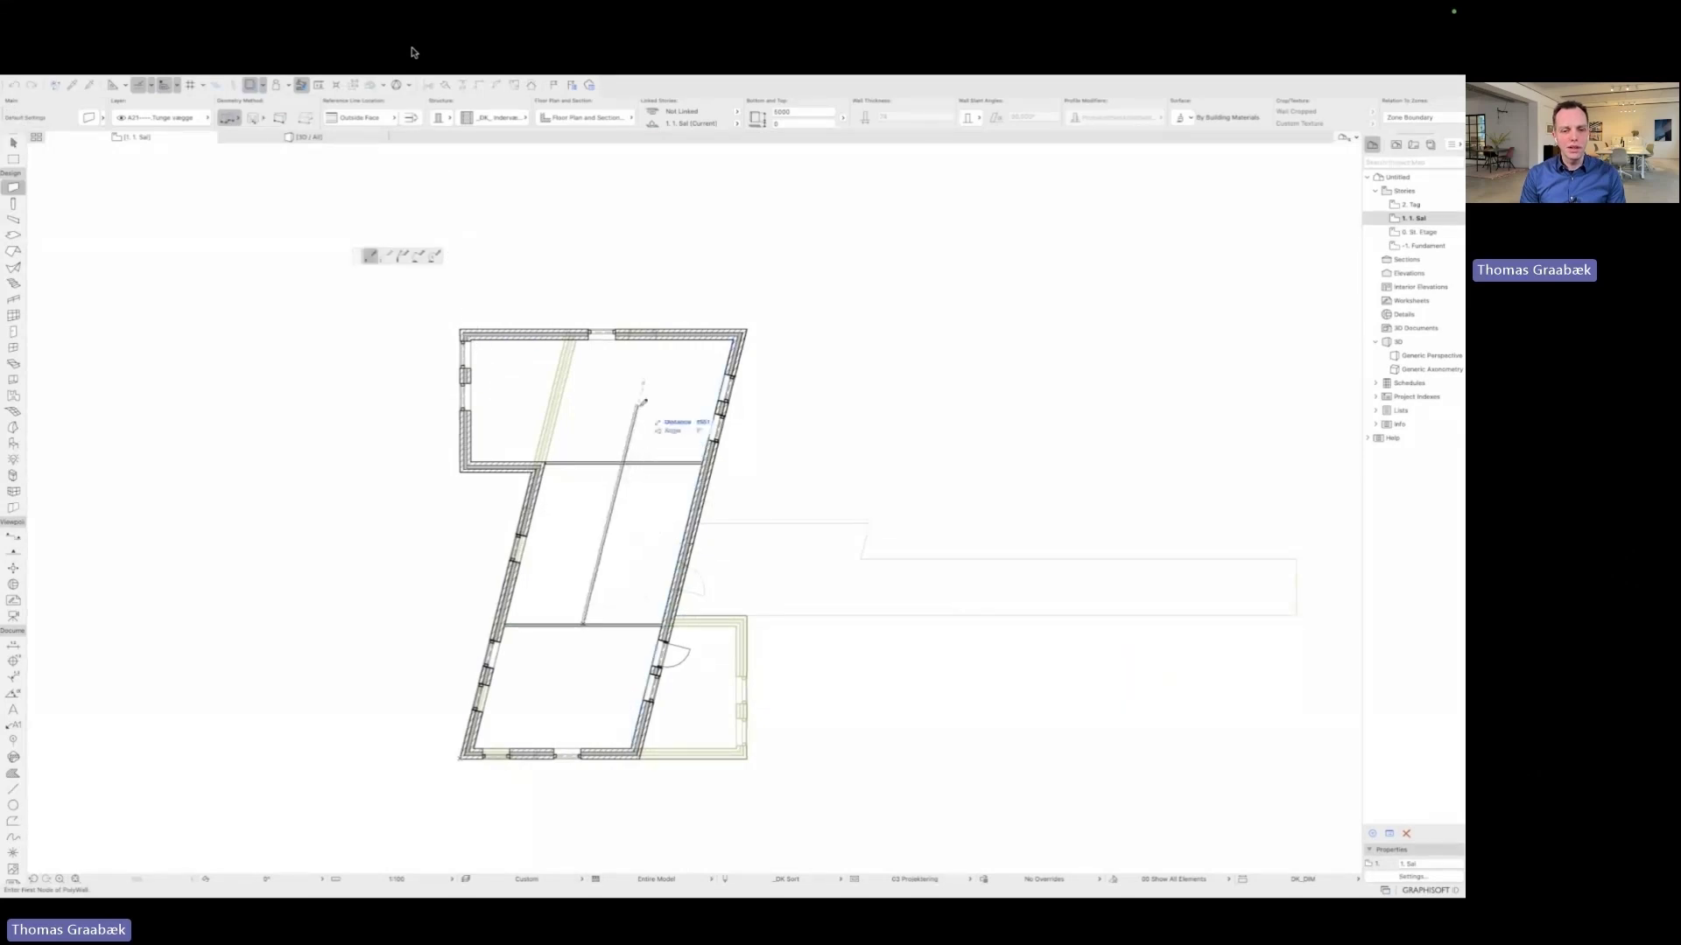
left_click(602, 545)
double_click(526, 545)
key("Escape")
Step: Move the facade window clear of the short partition and trim off the lengthwise partition beyond it
left_click(522, 536)
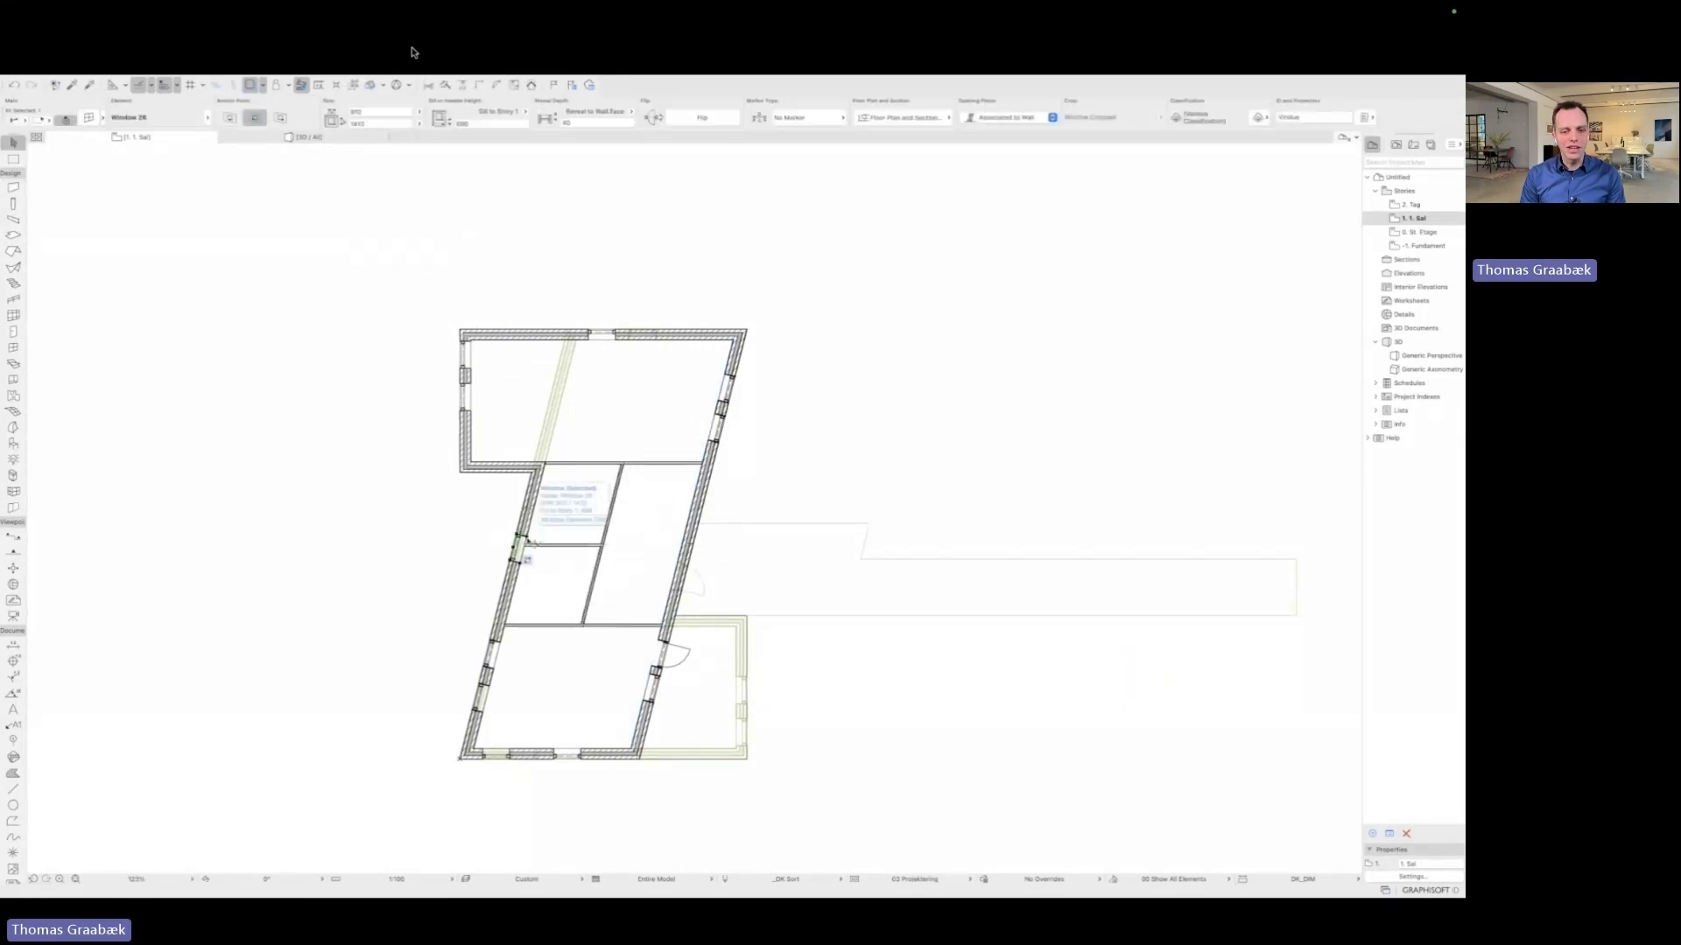
left_click_drag(522, 536, 518, 552)
left_click(466, 549)
Step: Cut a stair opening in the upper floor slab, bounded by the partitions, the outer wall and a slanted open edge
left_click(569, 506)
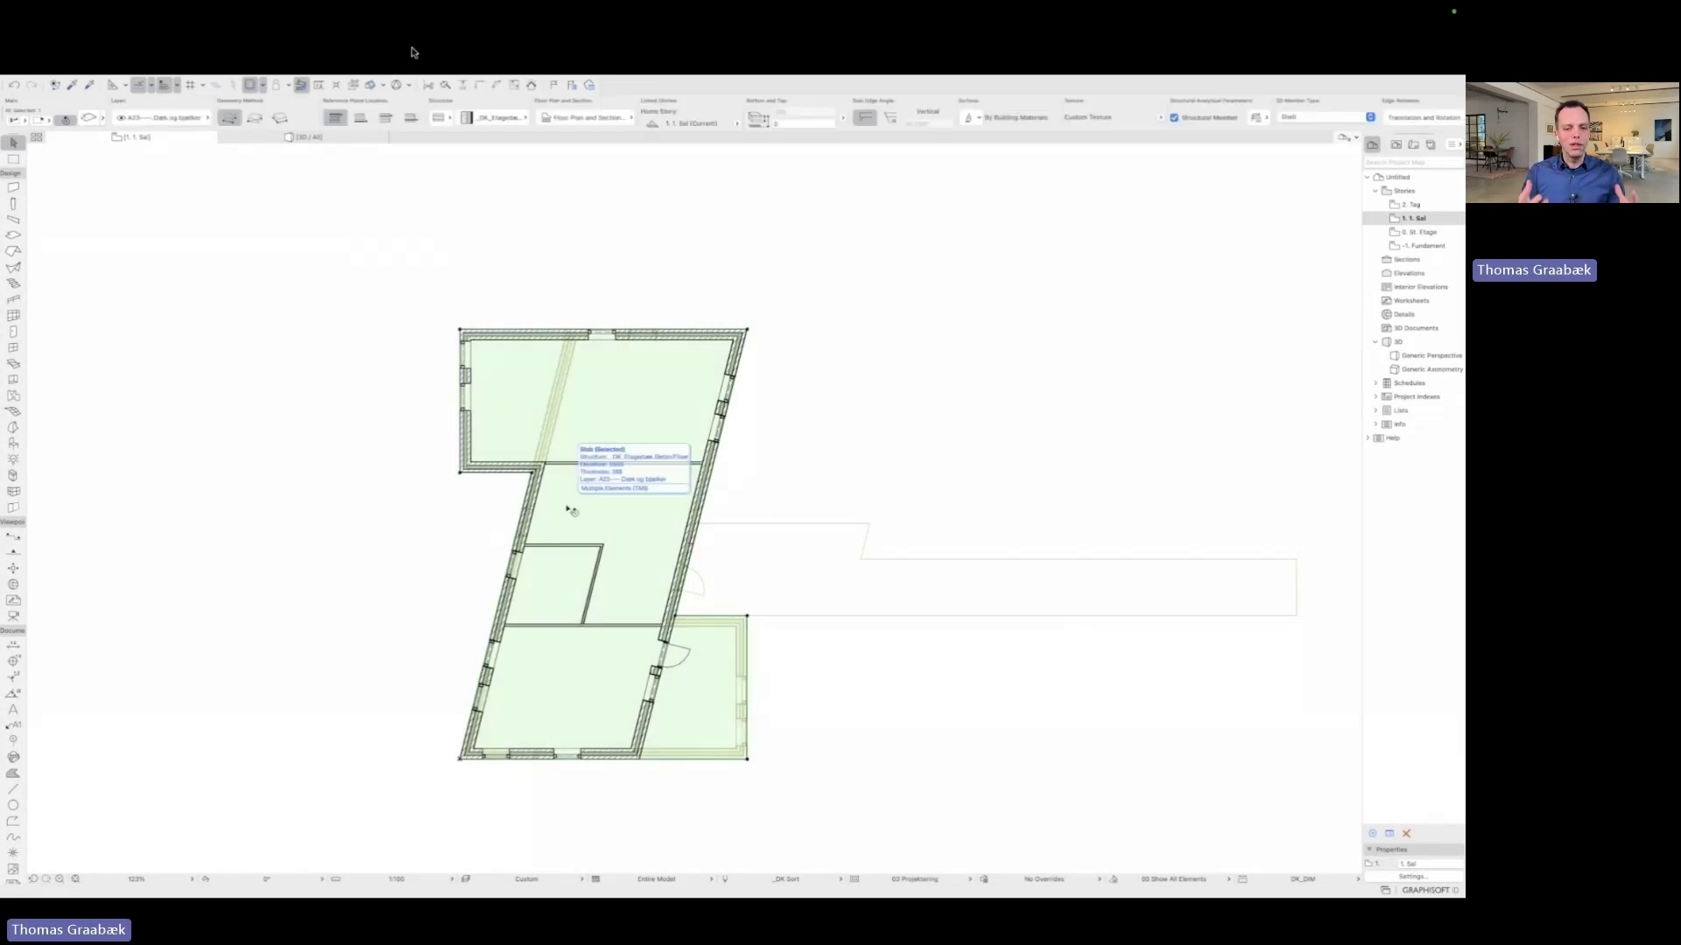
scroll(567, 505, "up", 5)
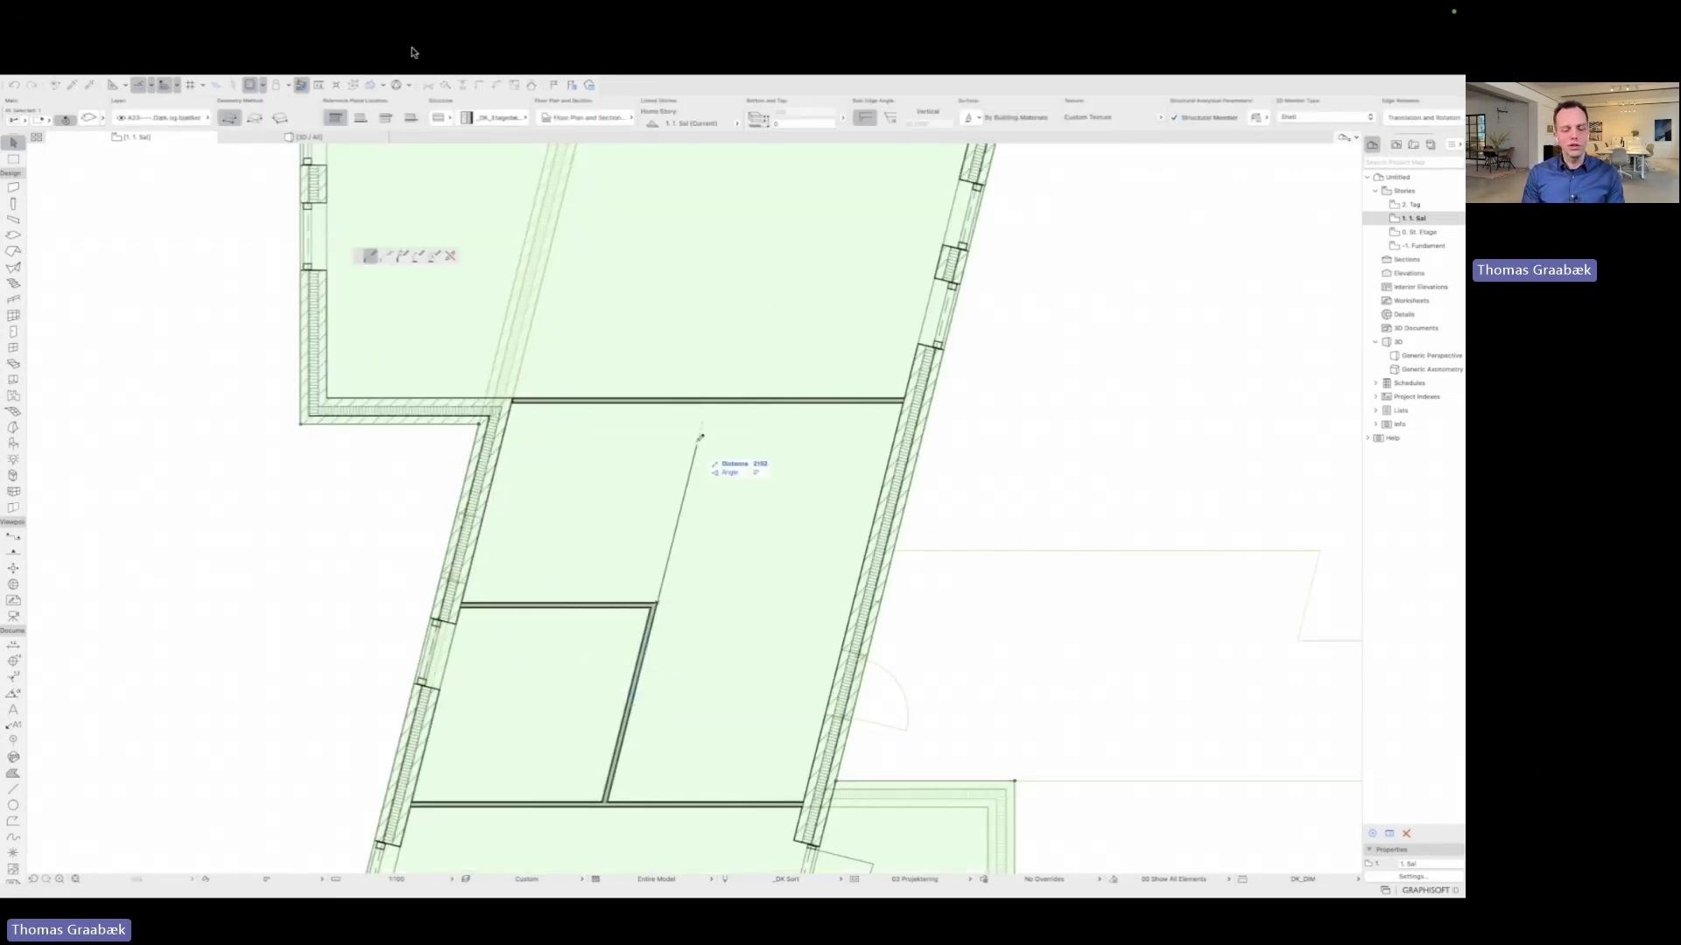
scroll(515, 407, "up", 4)
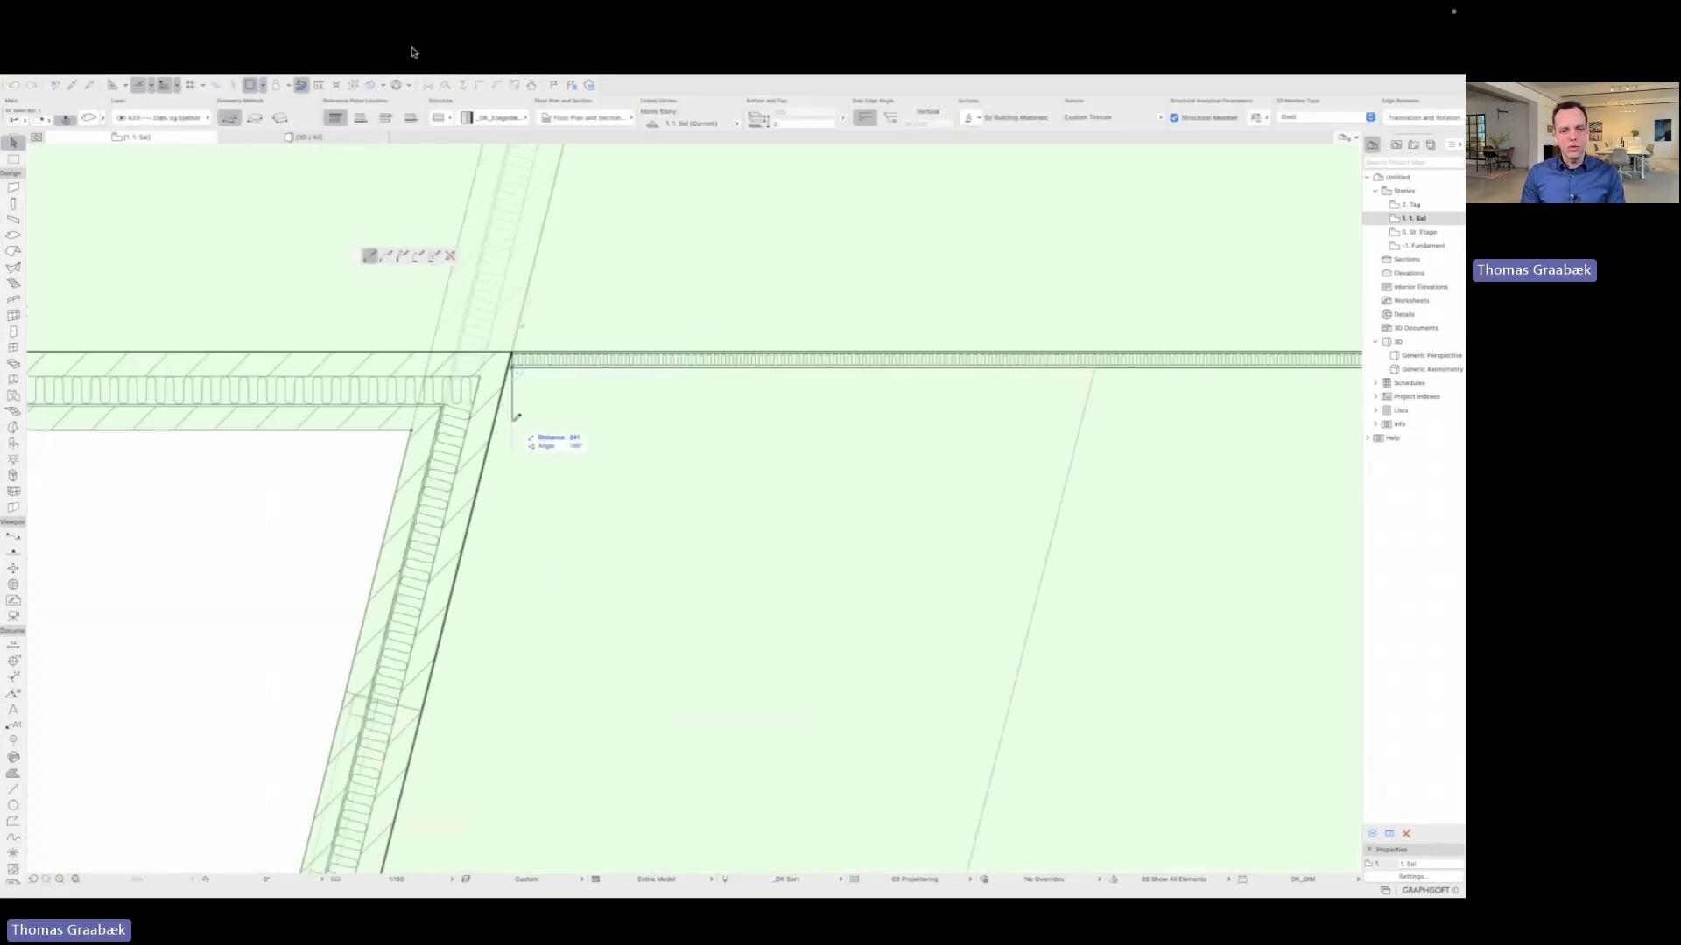
scroll(507, 420, "down", 3)
double_click(716, 704)
left_click(496, 472)
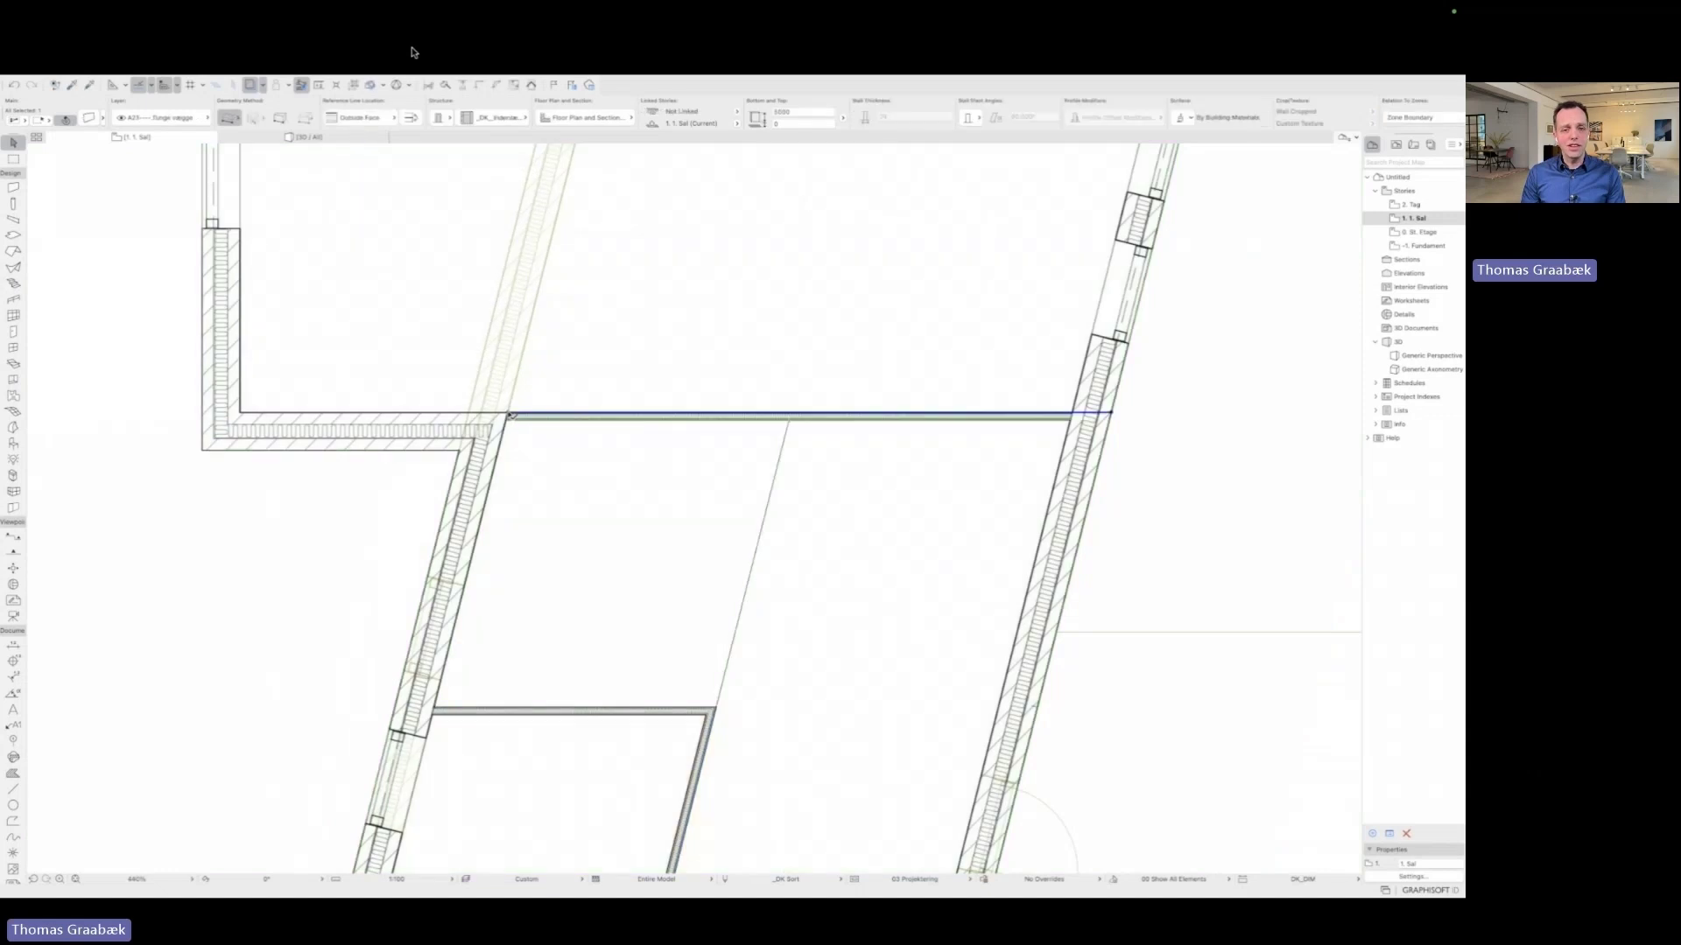
key("Escape")
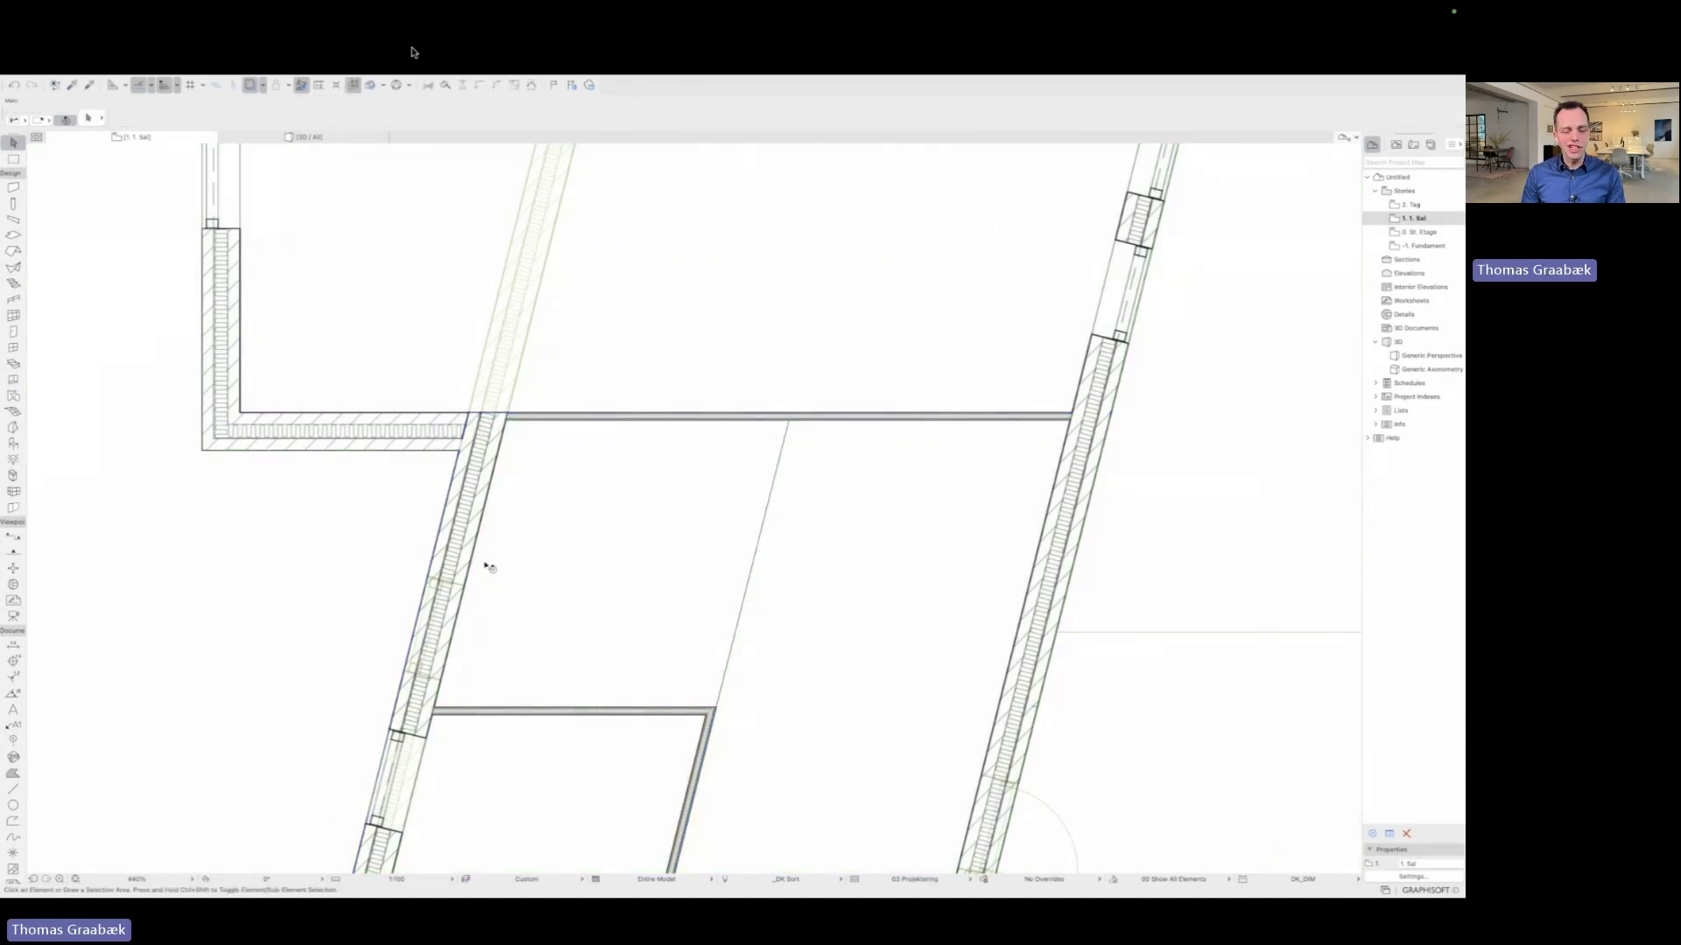
Step: Draw a U-shaped stair with winders along the partitions and outer wall inside the slab opening
left_click(14, 284)
left_click(789, 420)
left_click(506, 420)
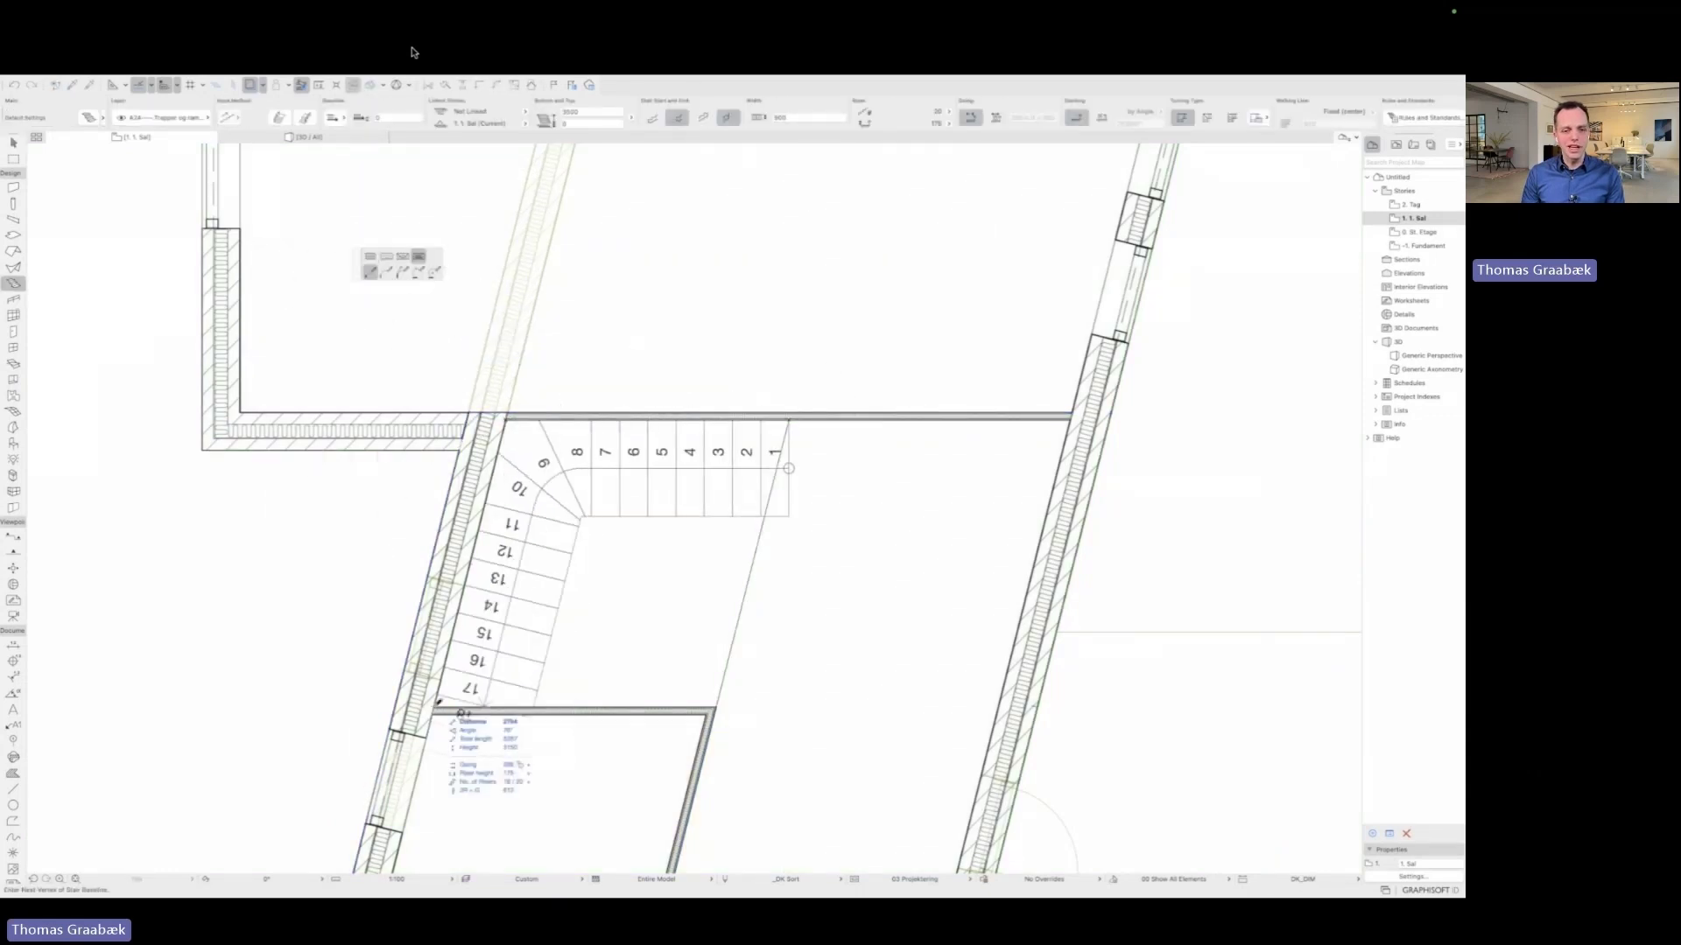
left_click(435, 707)
double_click(719, 701)
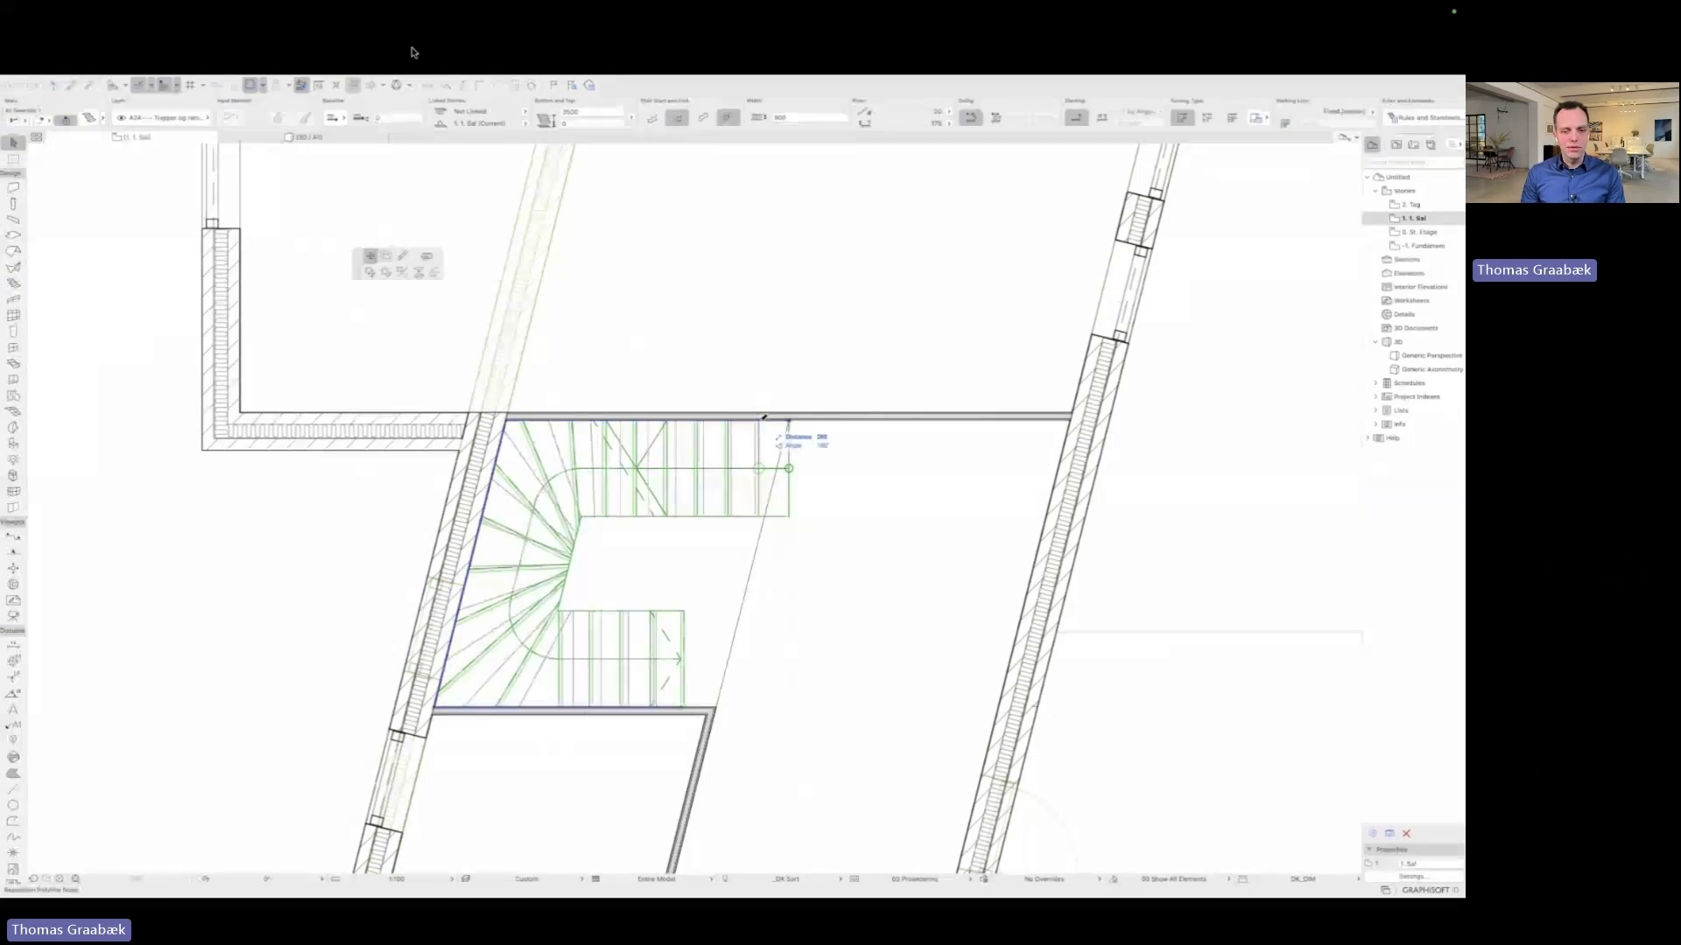
Step: Extend the stair's upper run end to the partition corner and shorten its starting run by one tread
left_click(659, 708)
left_click(715, 707)
left_click(776, 518)
left_click(758, 514)
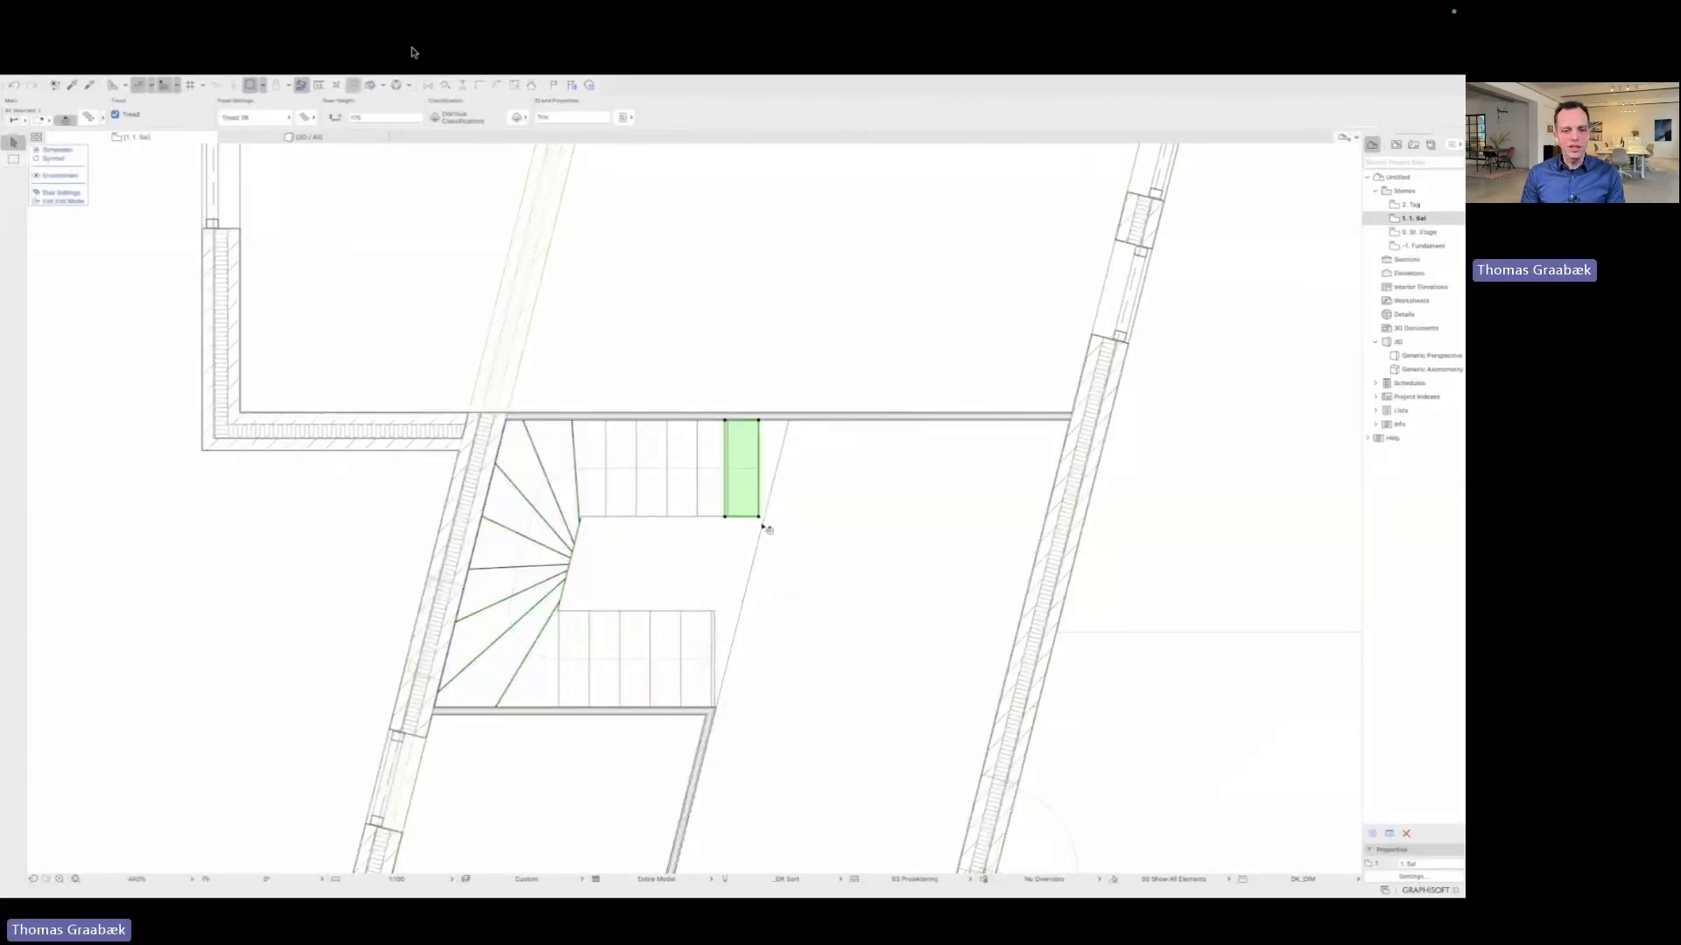
Step: In stair edit mode, reshape the first tread so its front follows the slanted edge of the slab opening
left_click(758, 516)
left_click(764, 516)
left_click(759, 421)
left_click(788, 420)
left_click(759, 435)
left_click(759, 516)
left_click(764, 517)
Step: Reshape the last tread beside the partition corner so its end follows the slanted slab edge
left_click(714, 611)
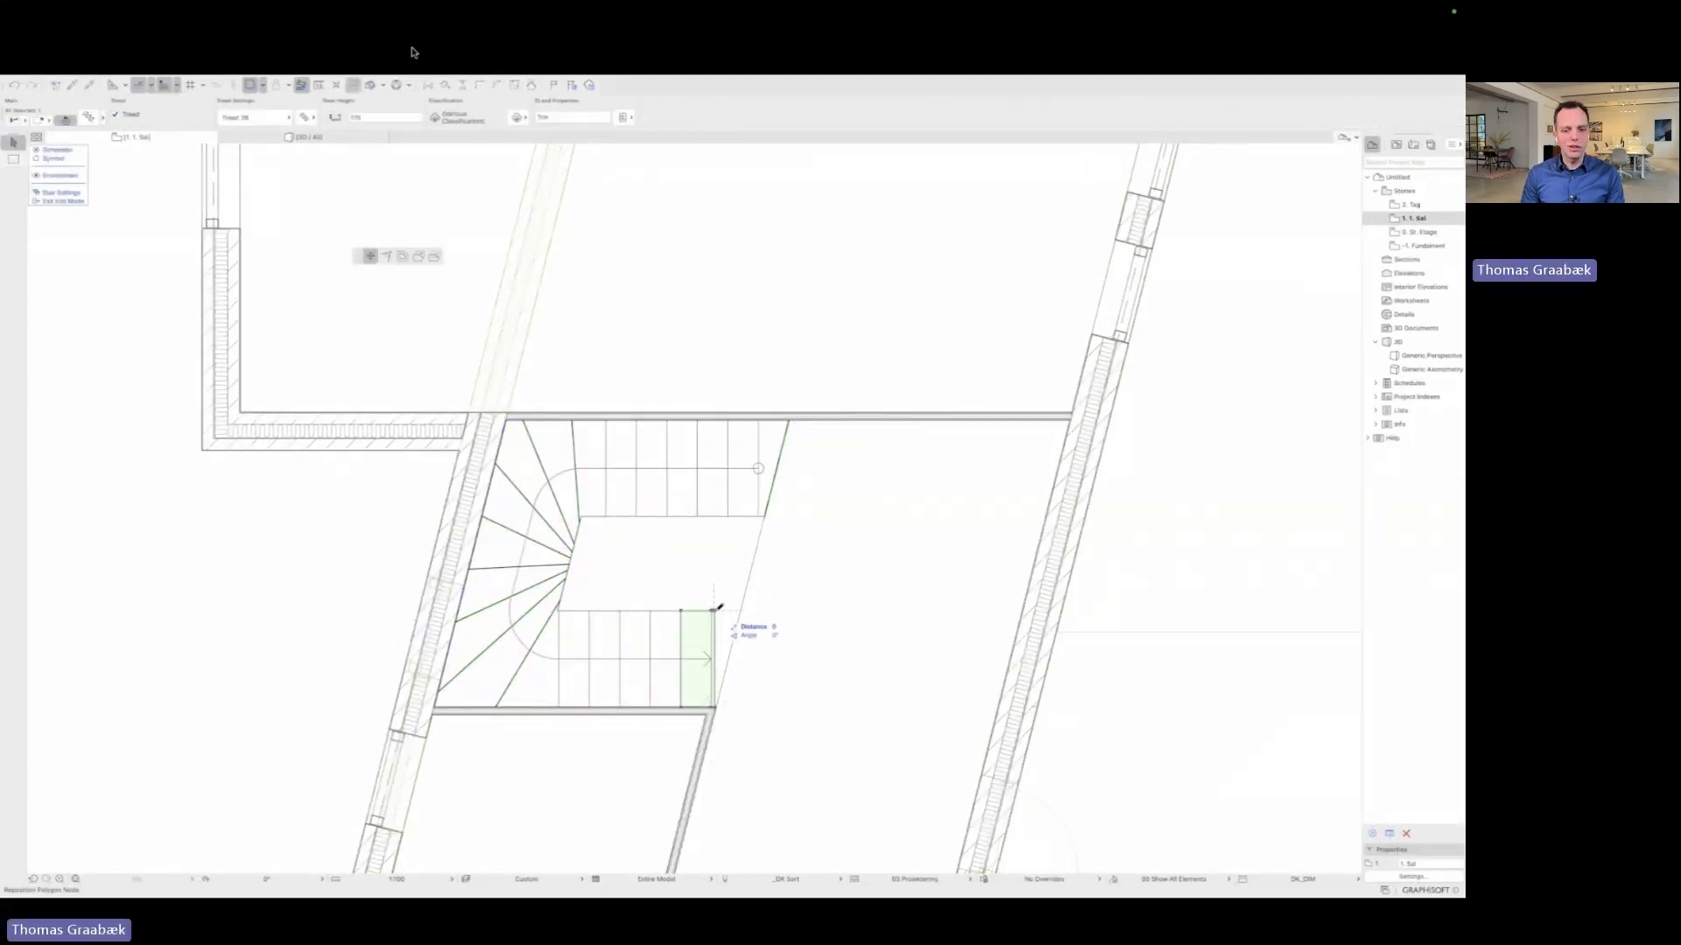
left_click(742, 611)
scroll(719, 704, "up", 10)
scroll(716, 690, "down", 8)
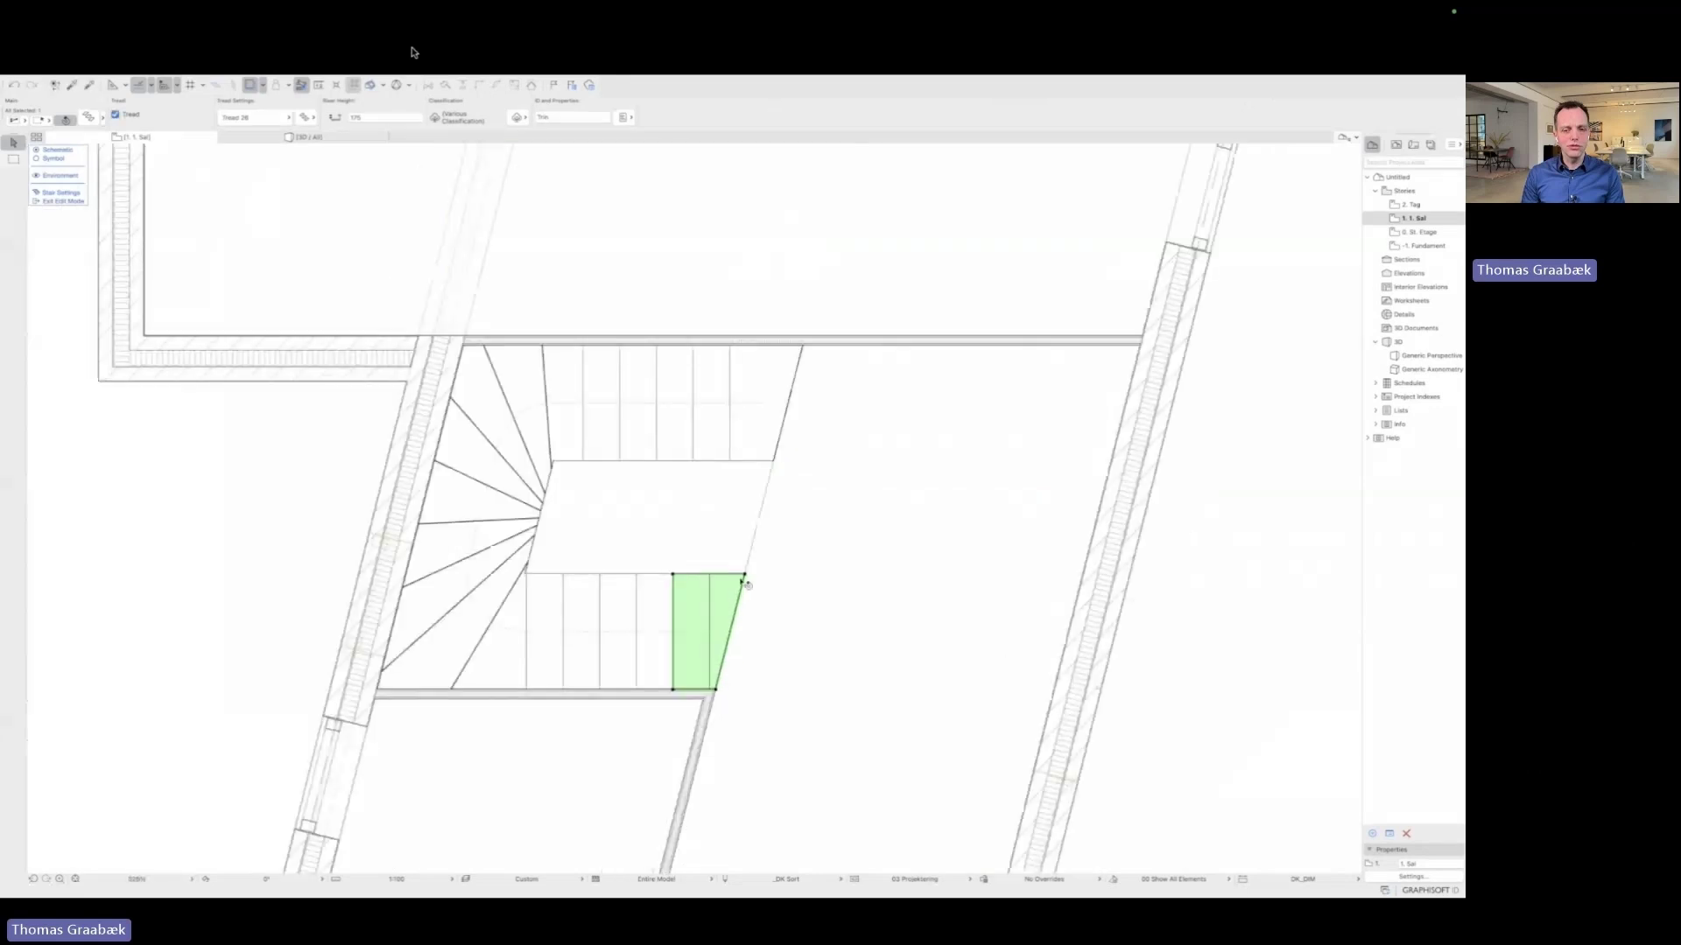
left_click(709, 588)
left_click(220, 278)
Step: Extend both ends of the stair's walking line to the slanted slab edge and leave stair editing
left_click(691, 631)
left_click(710, 631)
left_click(730, 631)
left_click(767, 403)
left_click(788, 402)
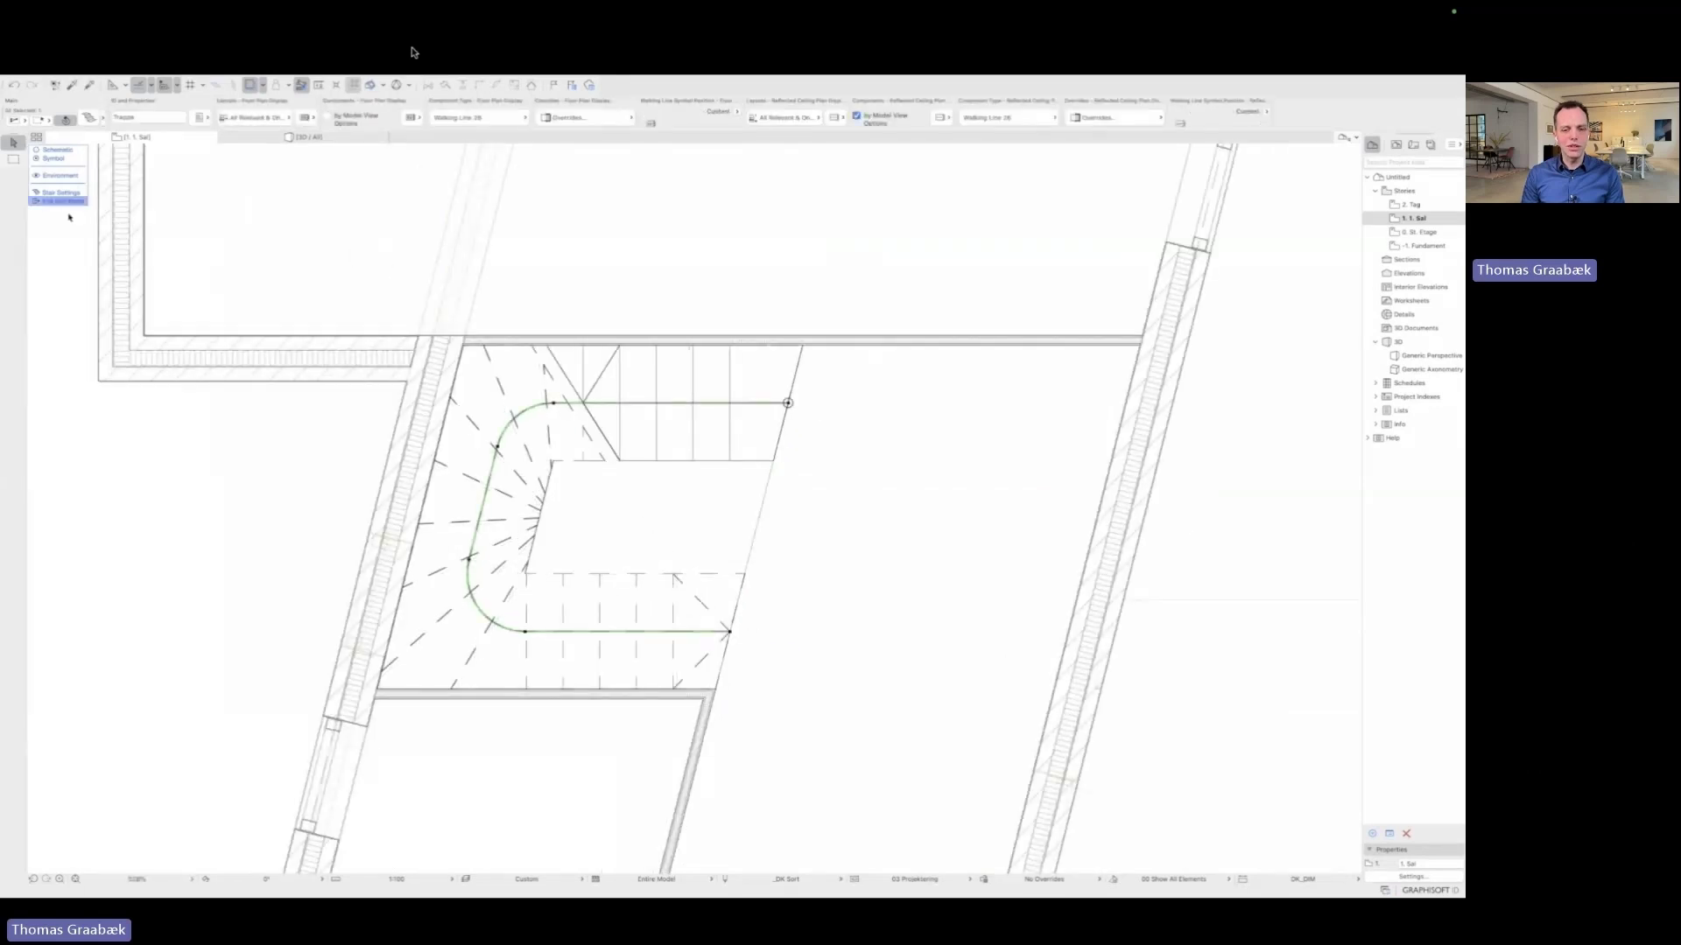
left_click(65, 202)
Step: Select the stair and the interior walls on the upper floor and paste them onto story 0. St. Etage
scroll(280, 524, "down", 5)
scroll(282, 525, "down", 2)
left_click(492, 451, "shift")
left_click(385, 593, "shift")
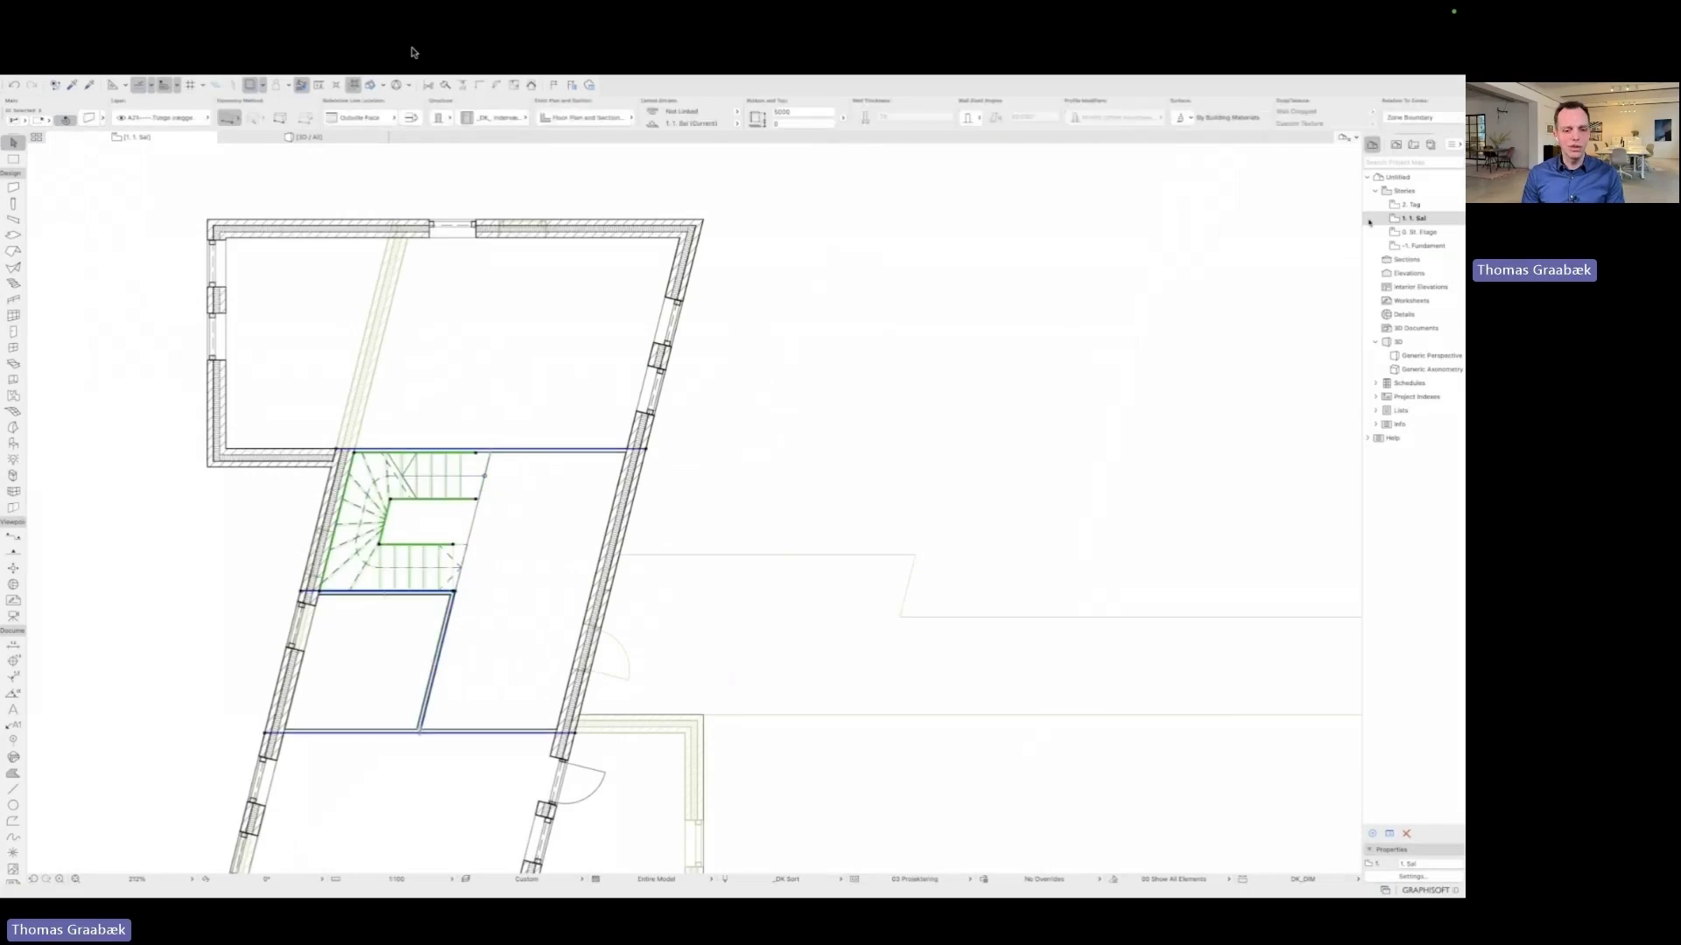
double_click(1411, 232)
key("super+v")
Step: Place a marquee around the stair area on story 1. Sal and examine the marqueed part in 3D
double_click(1412, 218)
key("Escape")
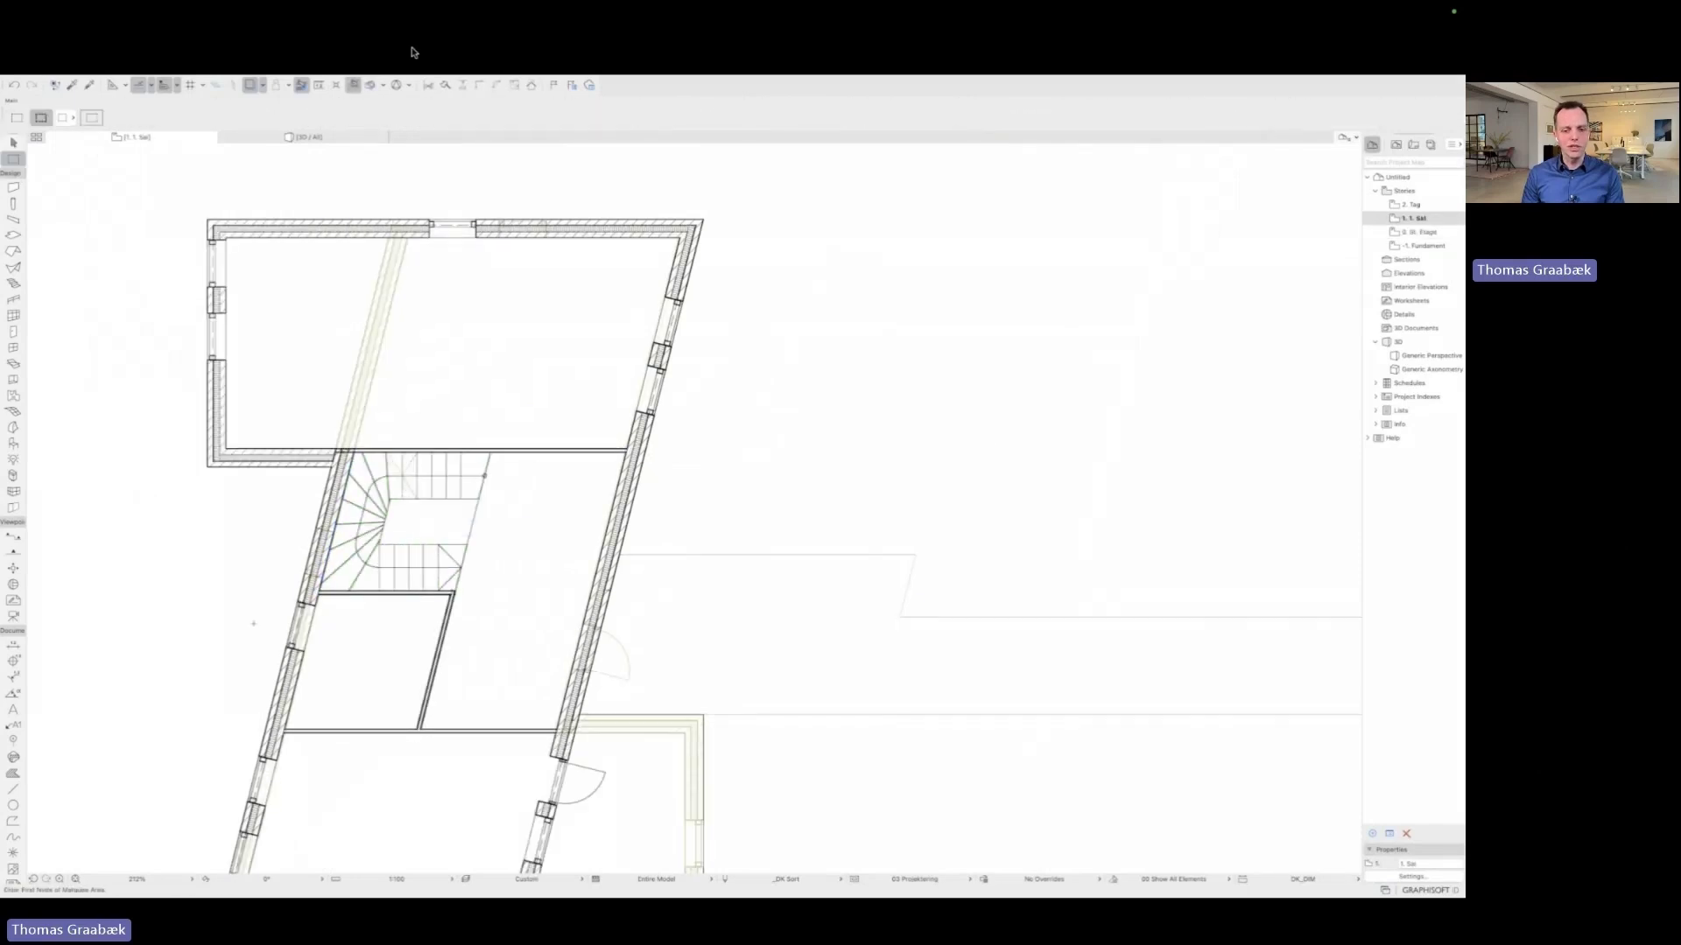
left_click(13, 159)
left_click_drag(555, 404, 252, 623)
right_click(187, 545)
left_click(247, 752)
middle_click_drag(512, 588, 390, 488, "shift")
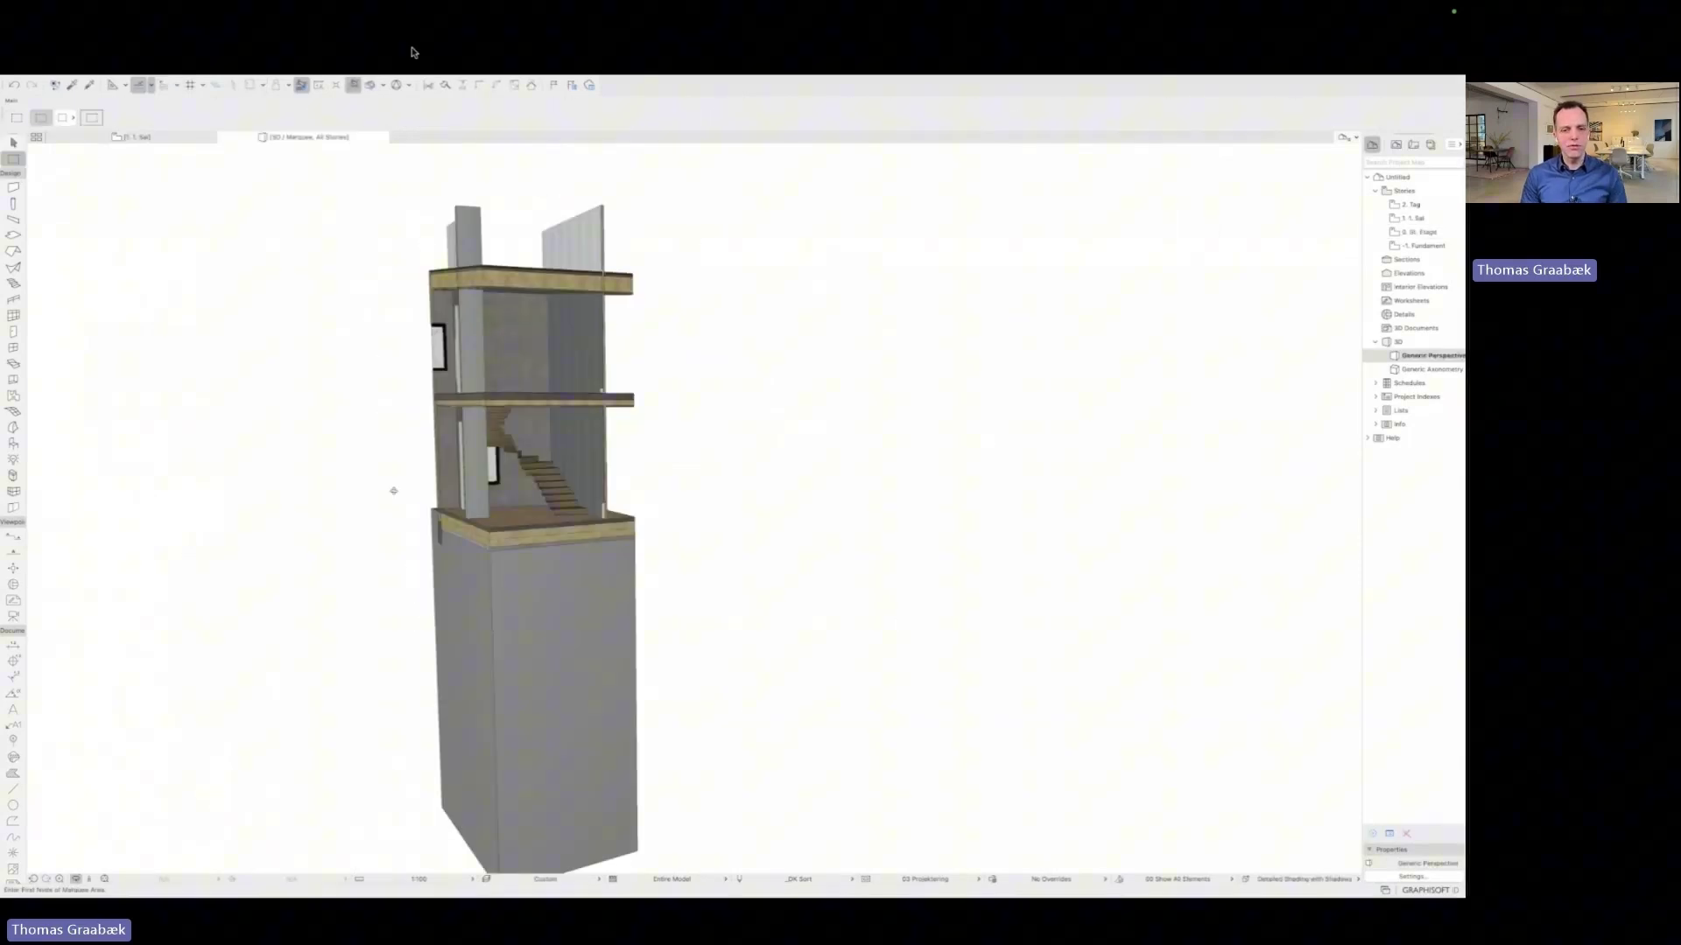
scroll(501, 455, "up", 5)
middle_click_drag(622, 495, 672, 518, "shift")
Step: On story 1. Sal, edit the stair and extend the ends of both its side boundaries to the slanted slab edge
left_click(671, 520)
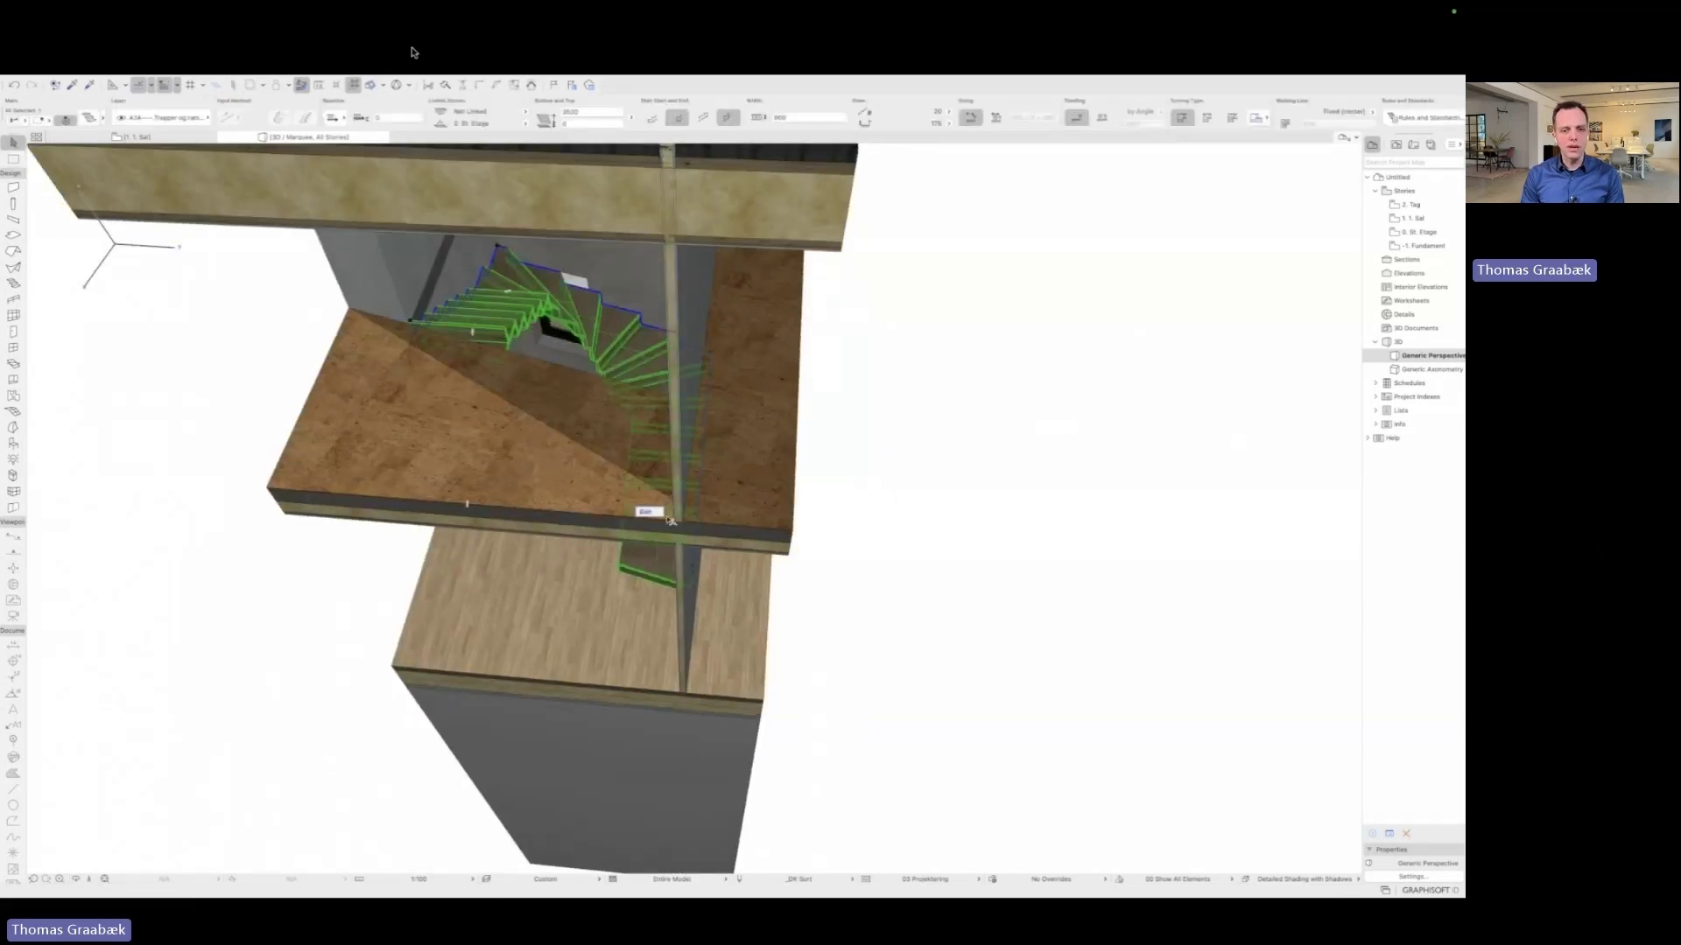
double_click(1411, 221)
left_click(481, 482)
left_click(438, 516)
scroll(479, 457, "up", 10)
left_click(465, 463)
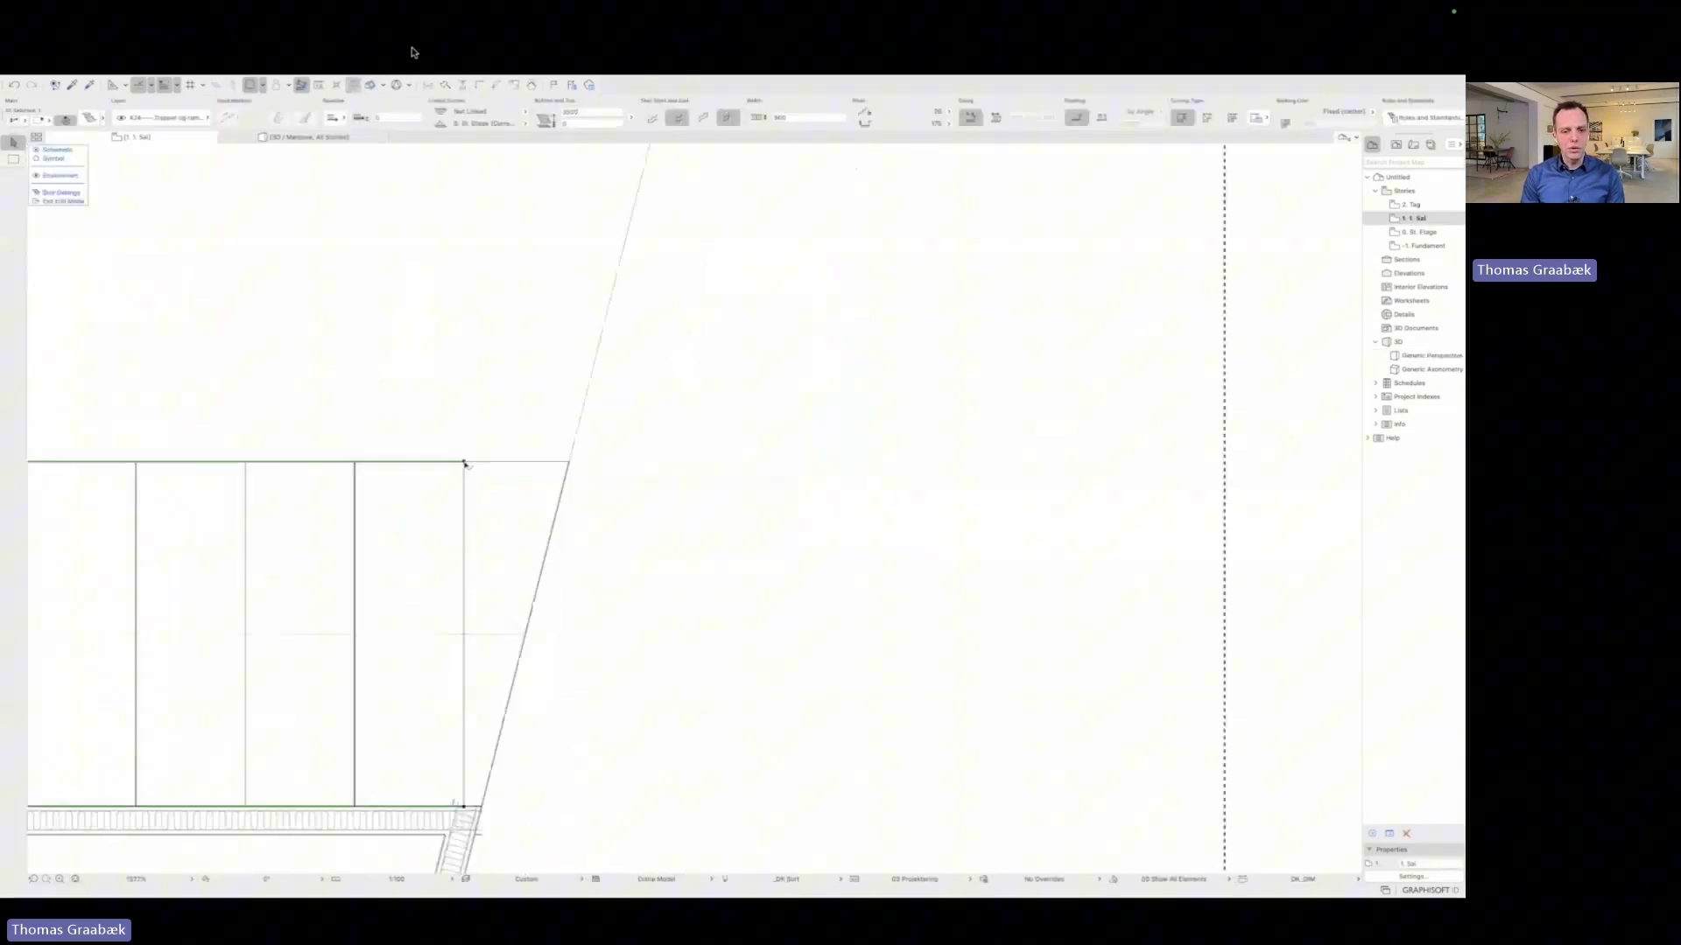
left_click(467, 465)
left_click(570, 461)
left_click(464, 806)
left_click(480, 806)
key("Escape")
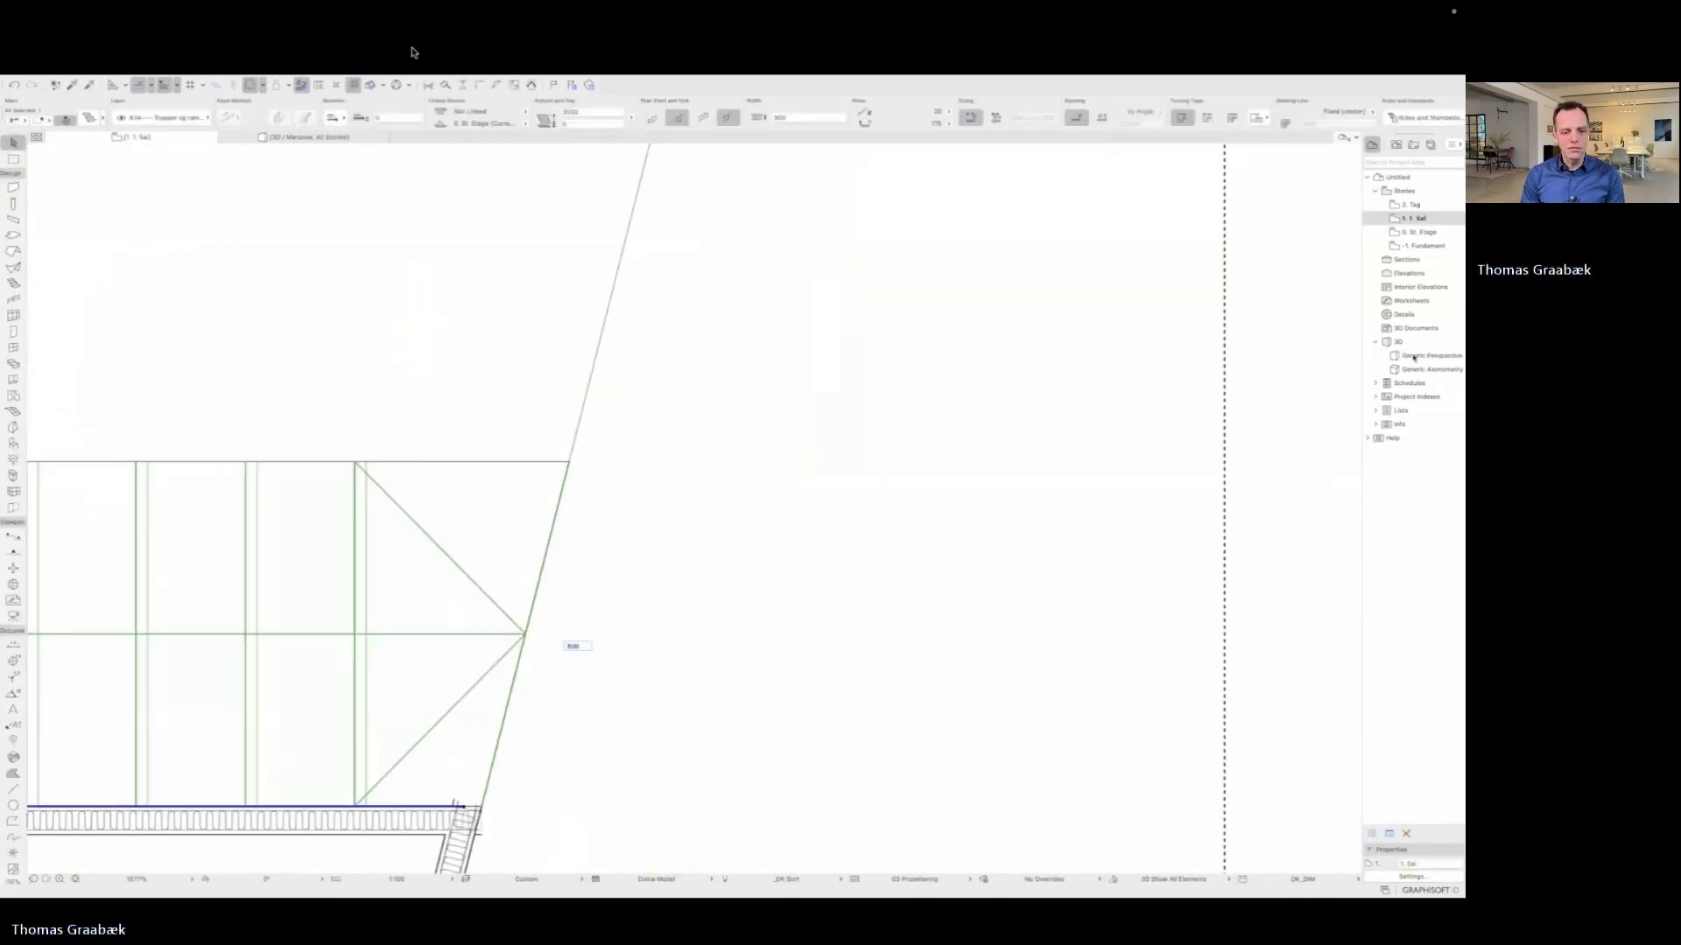
Step: Return to the generic perspective and show the whole model in 3D instead of only the marqueed part
double_click(1412, 356)
left_click(957, 401)
middle_click_drag(956, 401, 788, 215, "shift")
middle_click_drag(488, 642, 627, 652, "shift")
scroll(628, 653, "down", 10)
right_click(532, 347)
left_click(584, 448)
Step: Select the interior walls that protrude through the roof and trim them to the roof
left_click(479, 499, "shift")
left_click(525, 486, "shift")
left_click(564, 448, "shift")
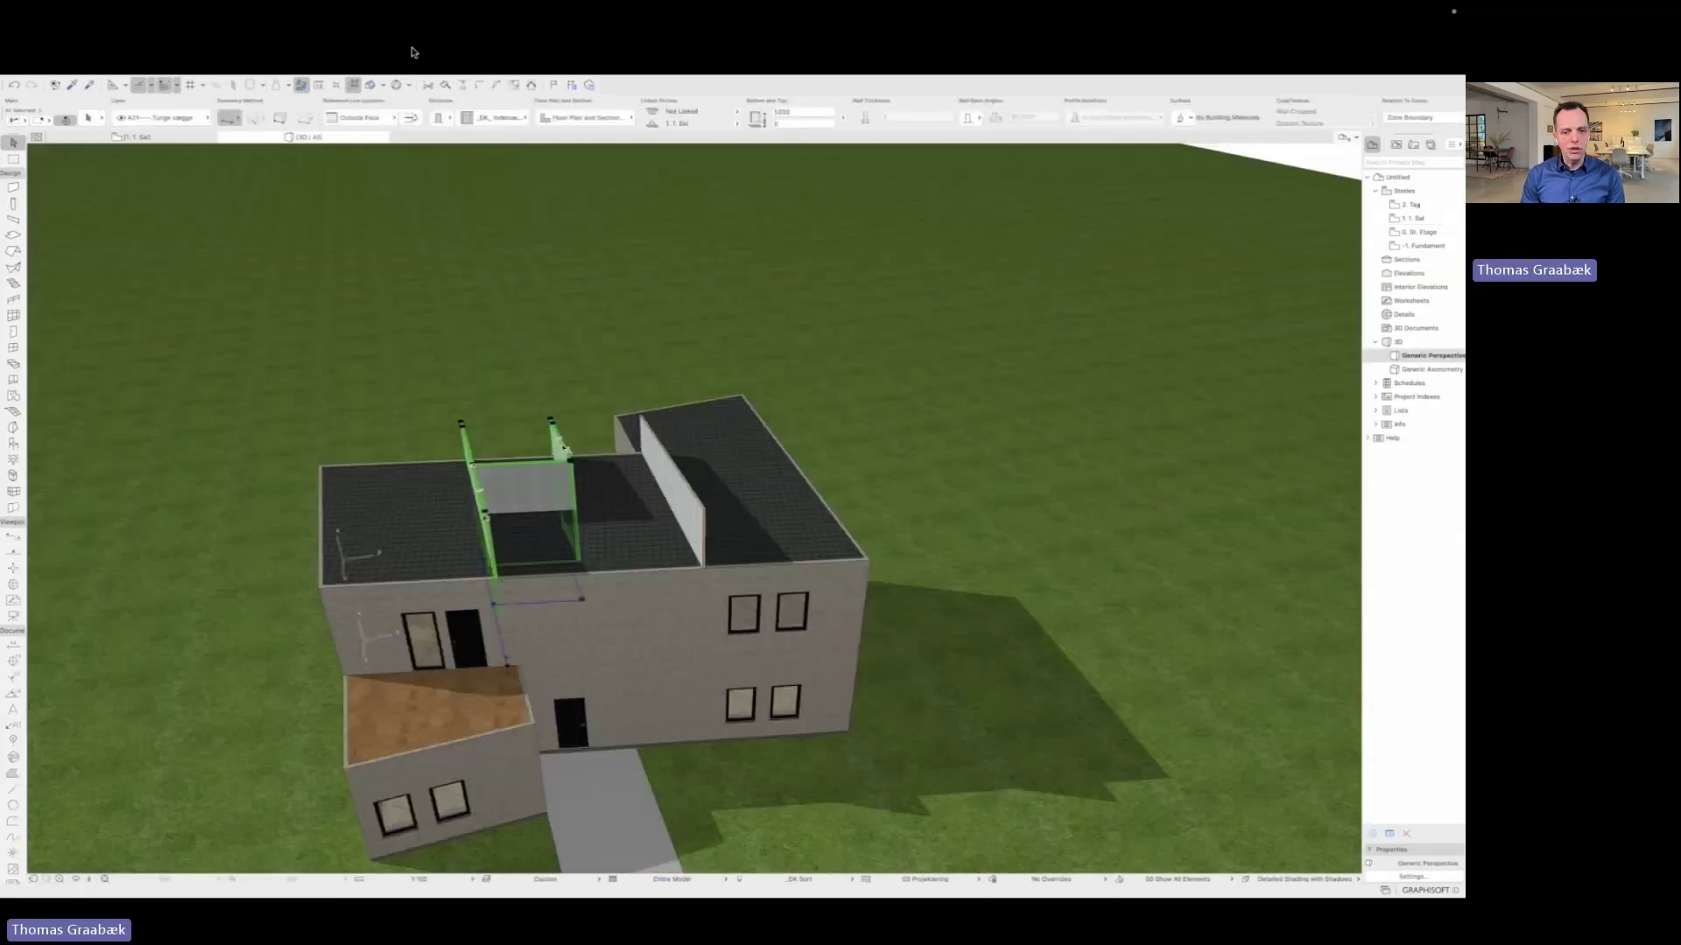
right_click(676, 491)
left_click(919, 627)
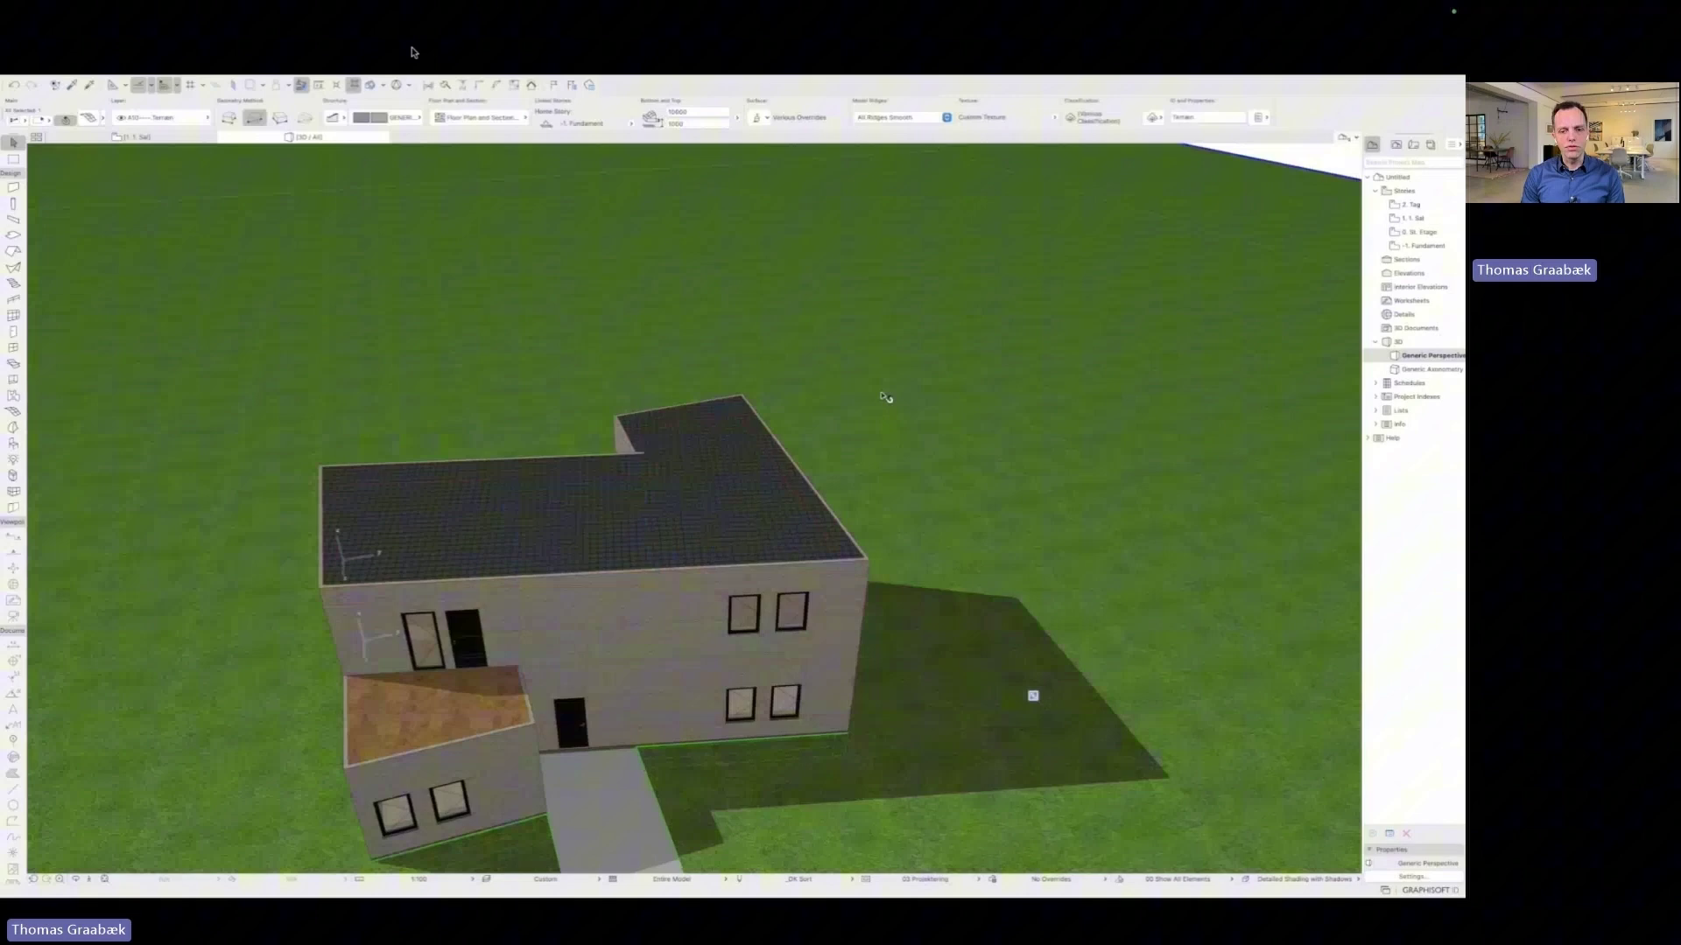
middle_click_drag(978, 440, 665, 596, "shift")
Step: On story 0. St. Etage, adjust the partition south of the toilet room and trim off its part between that room and the exterior corner
double_click(1413, 233)
scroll(997, 409, "down", 8)
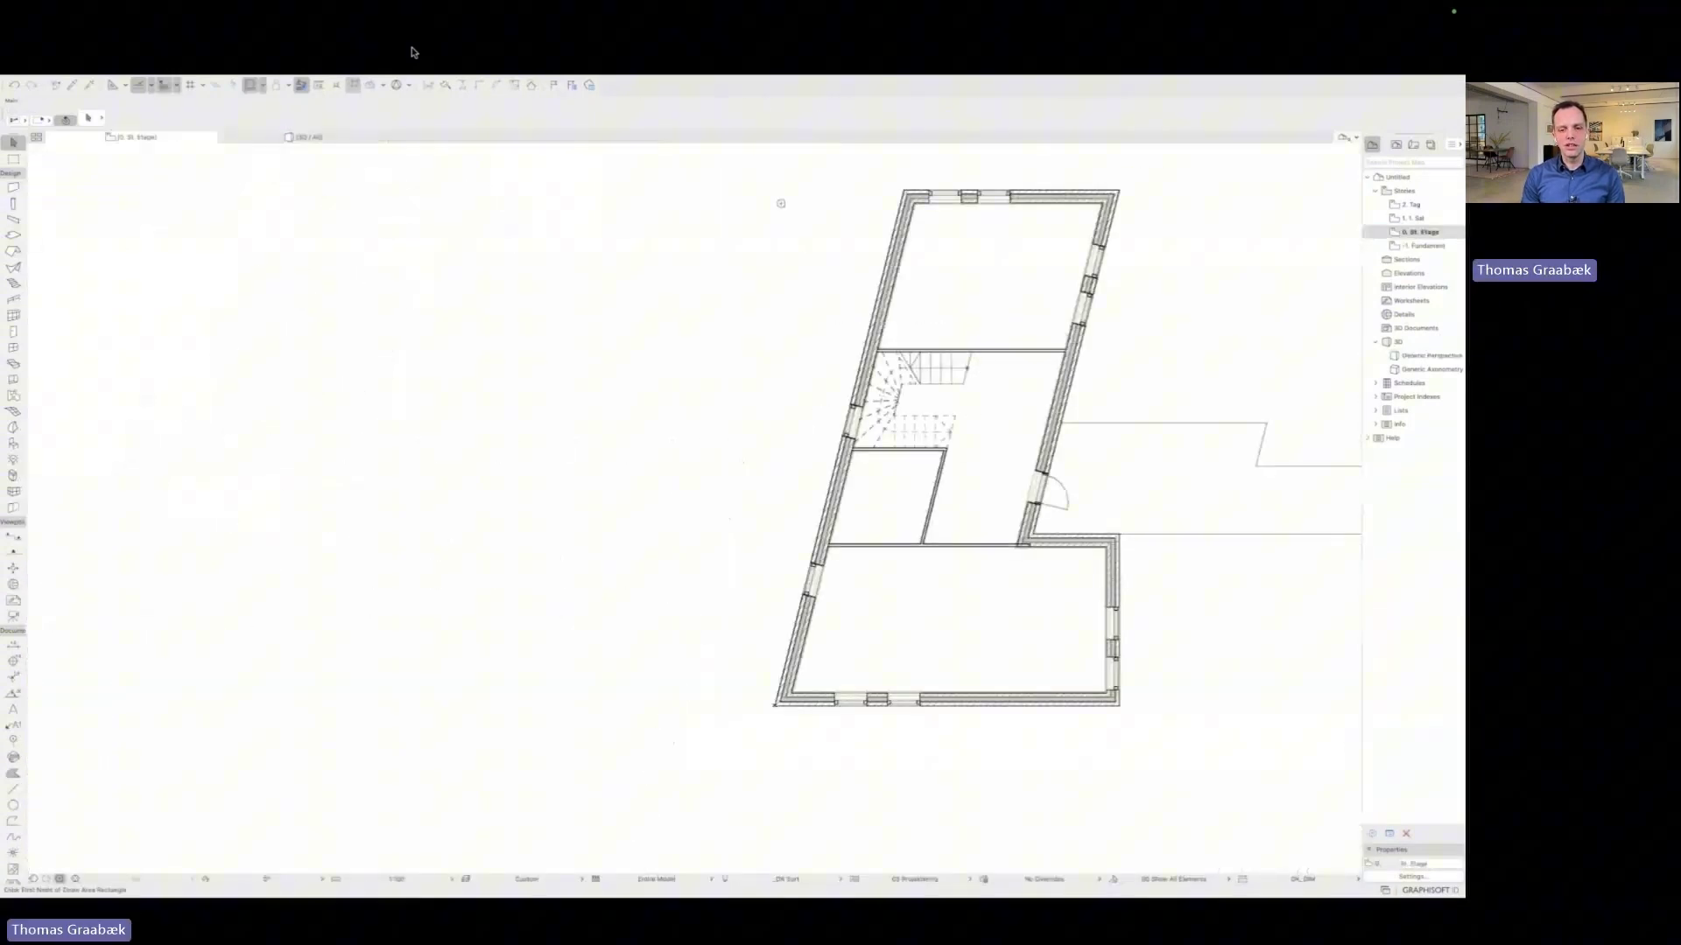
left_click(665, 165)
left_click(1303, 744)
left_click(752, 624)
left_click(753, 624)
left_click(735, 624)
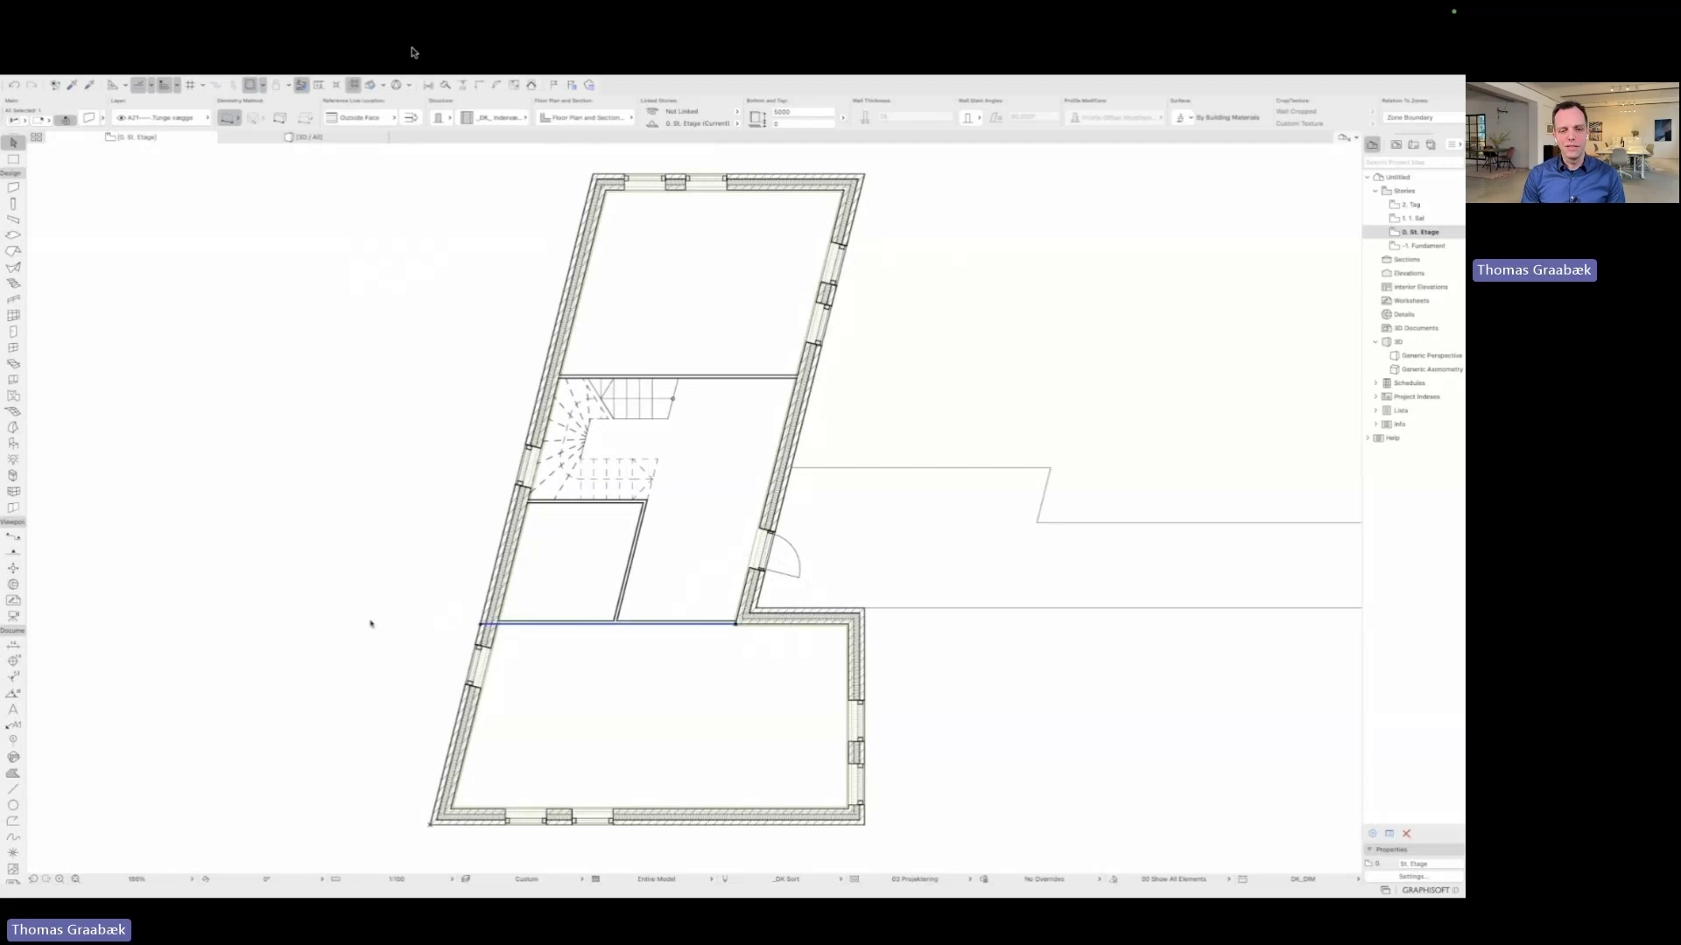
left_click(371, 624)
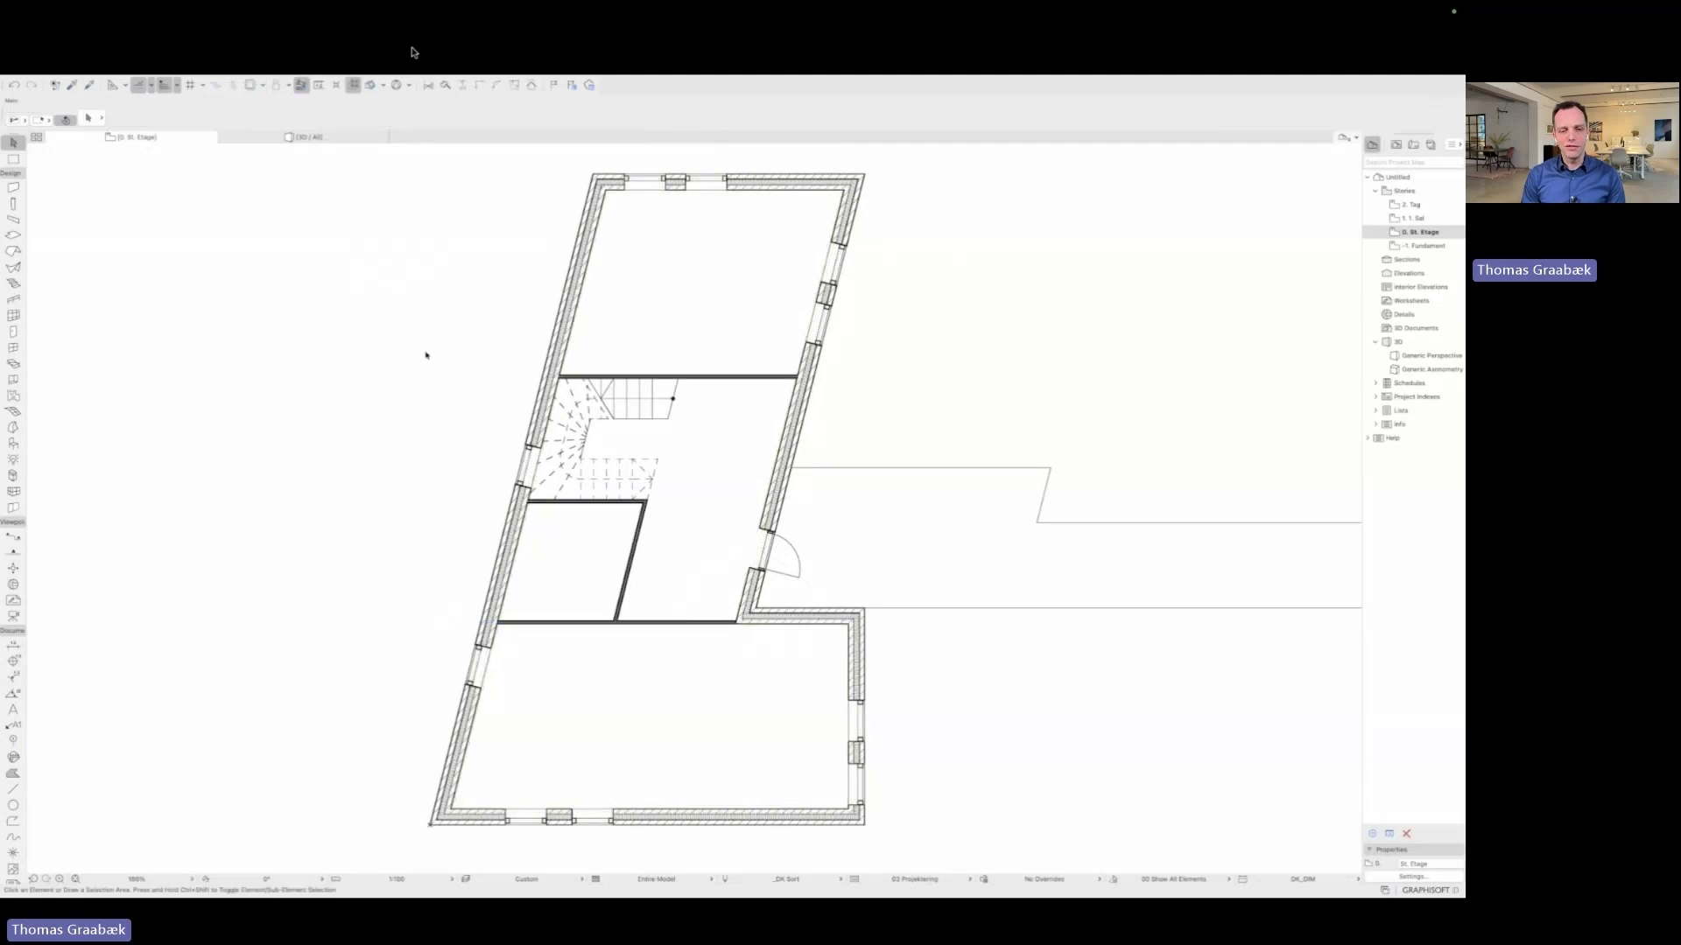
Step: Place a door in the slanted partition of the small room beside the stair on both 0. St. Etage and 1. Sal
left_click(14, 333)
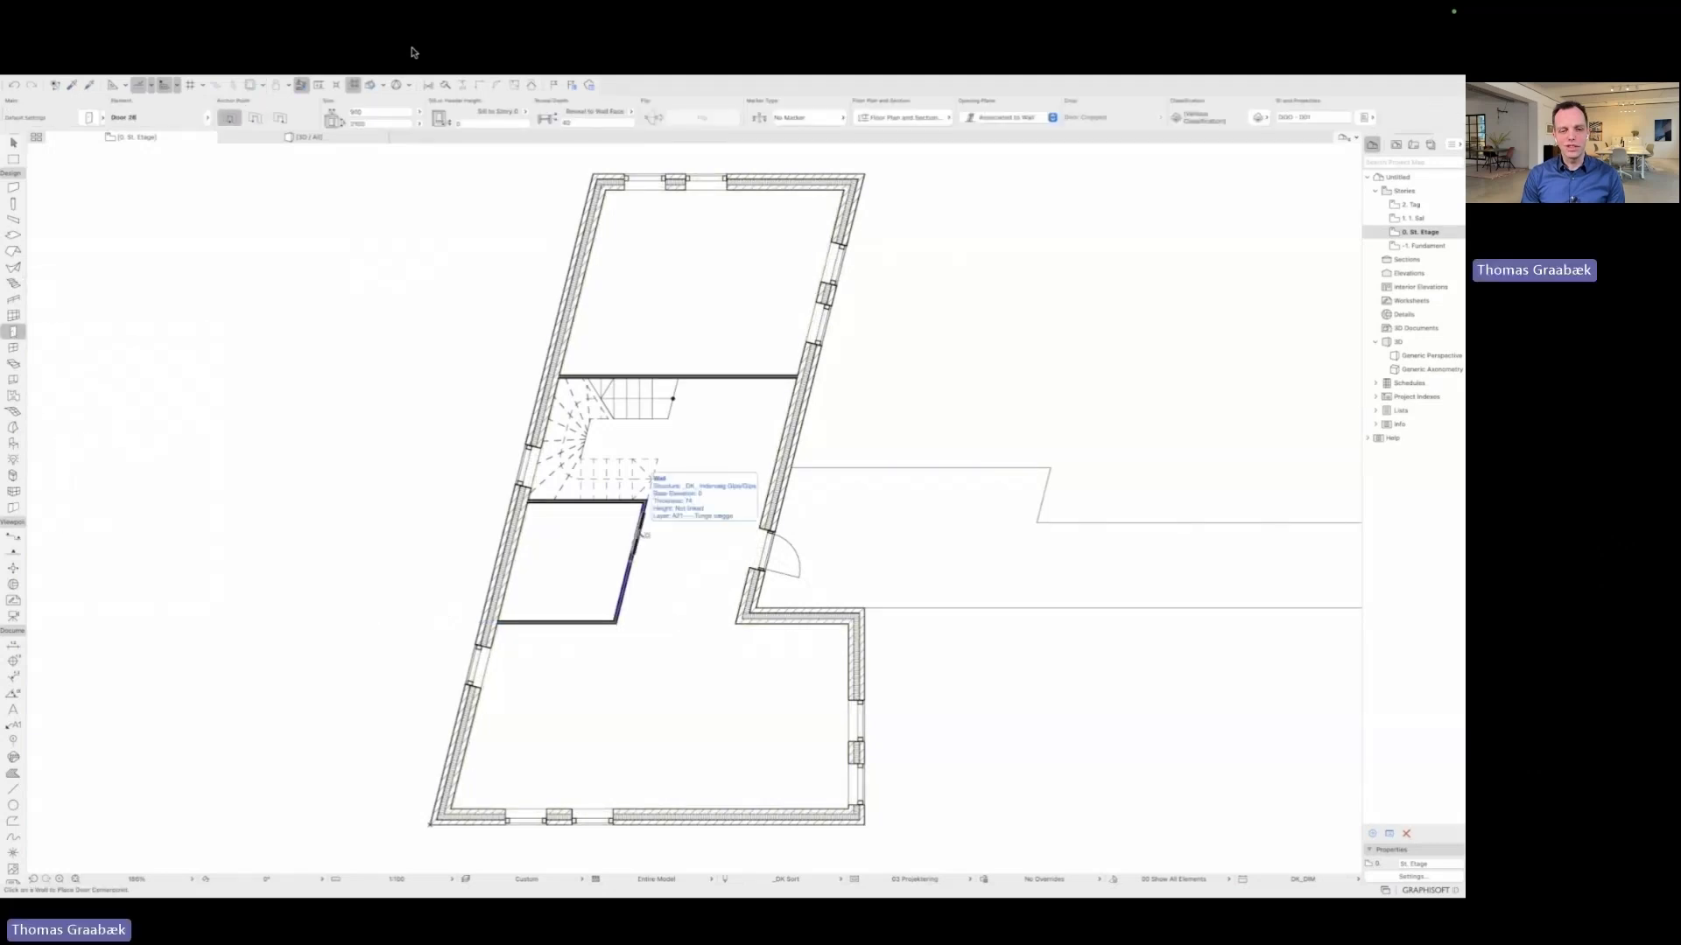
double_click(1411, 219)
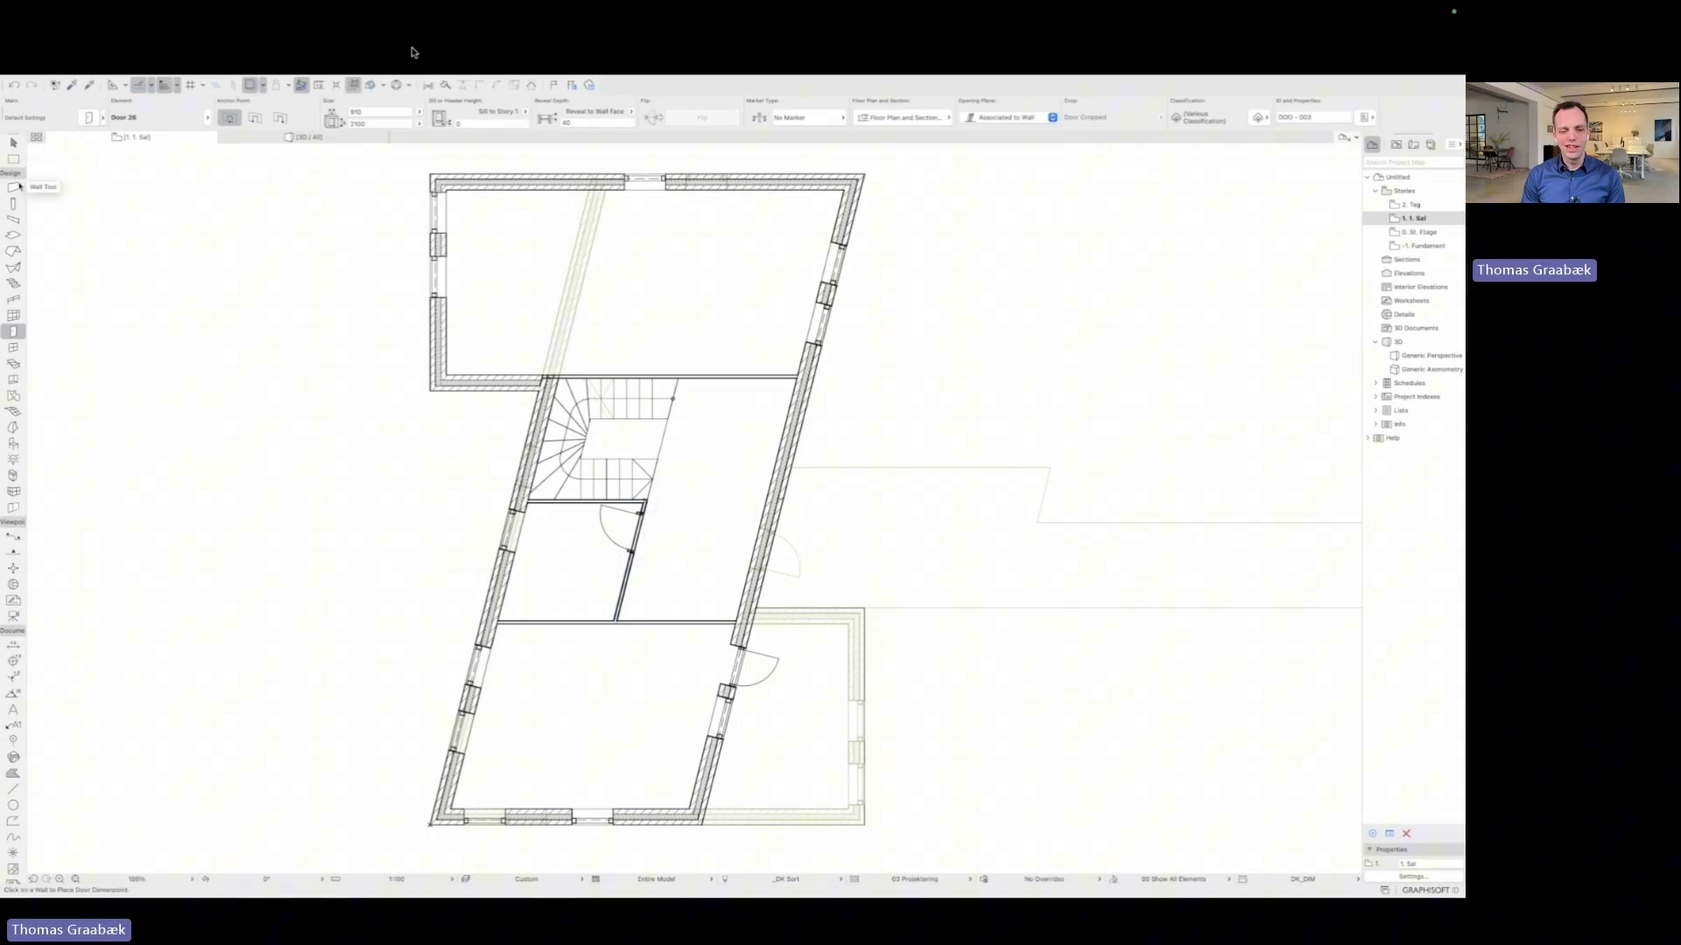
double_click(1418, 232)
Step: On story 0. St. Etage, place zone Ophold in the living area, Toilet in the small room and another zone in the room beyond the stair
left_click(13, 396)
double_click(665, 718)
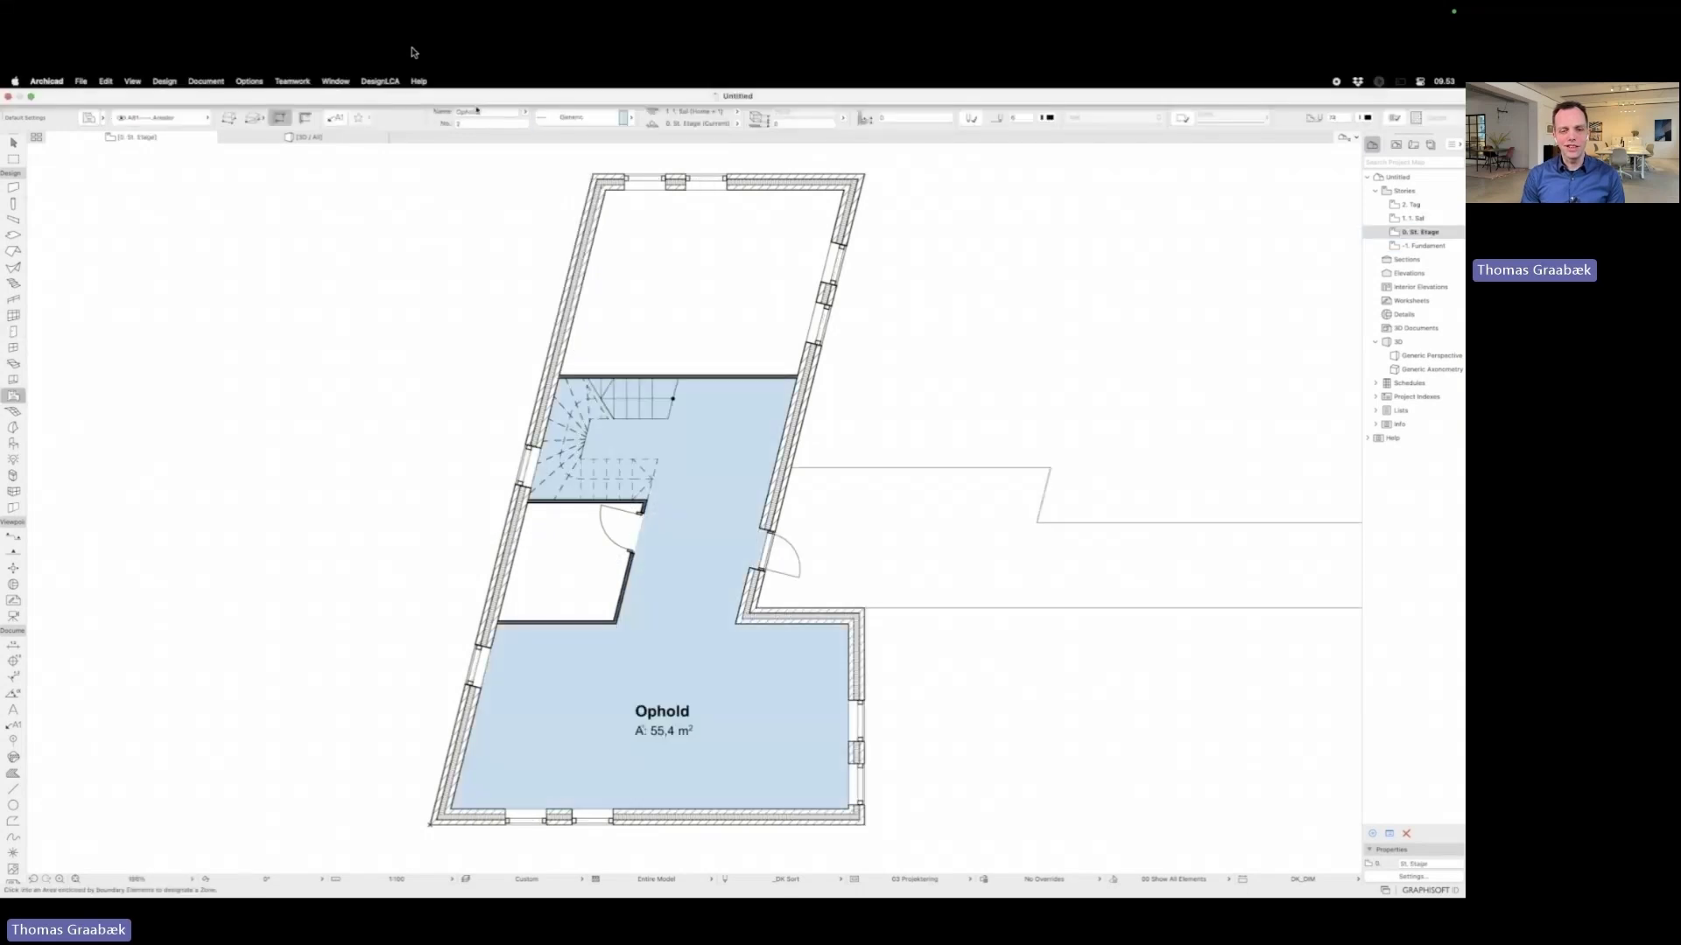
left_click(574, 556)
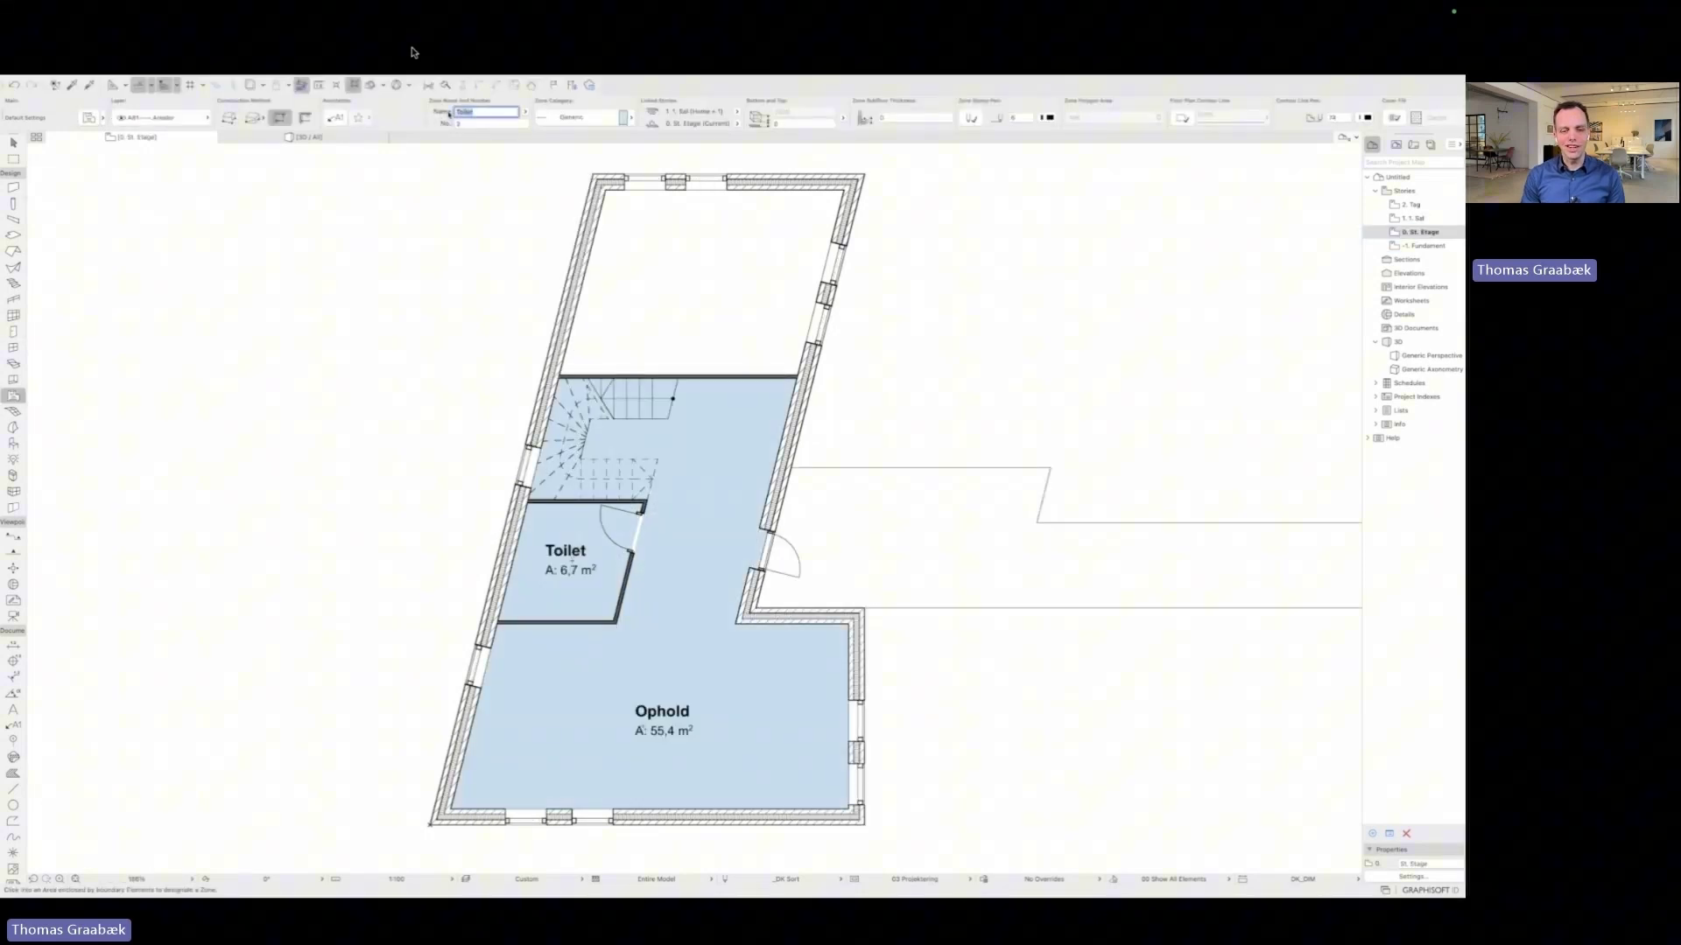
left_click(692, 280)
Step: On story 1. Sal, place zones named Soveværelse in both large end rooms, Toilet in the small room and Hall around the stair
double_click(1409, 218)
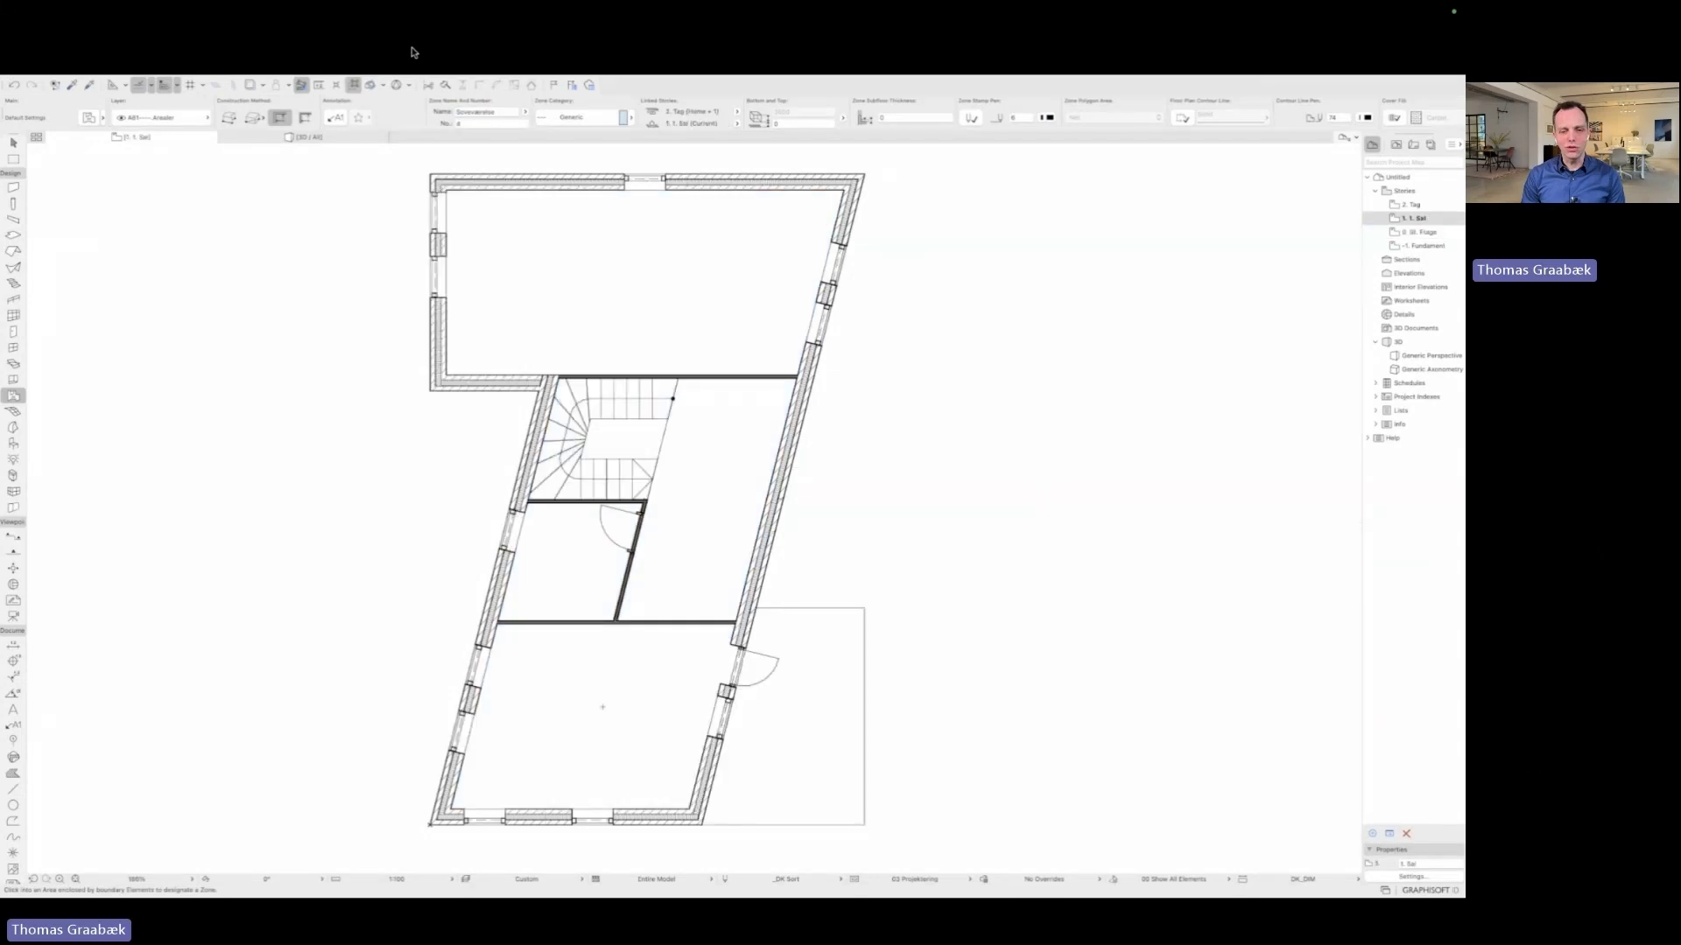
left_click(592, 720)
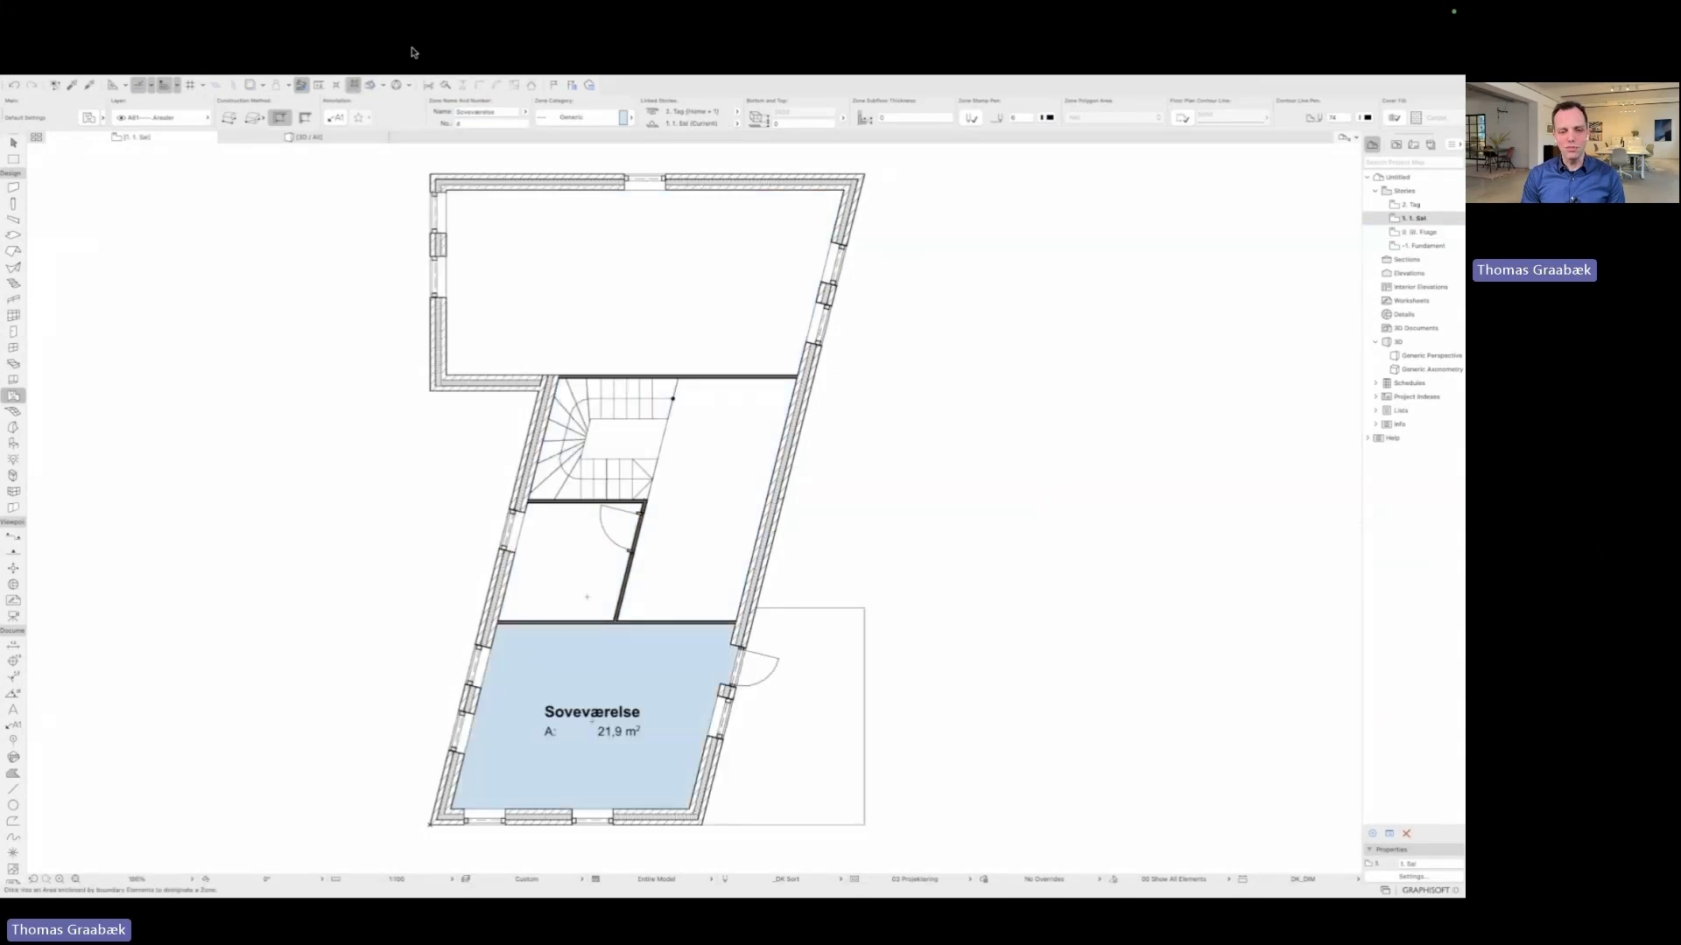
left_click(570, 555)
left_click(685, 502)
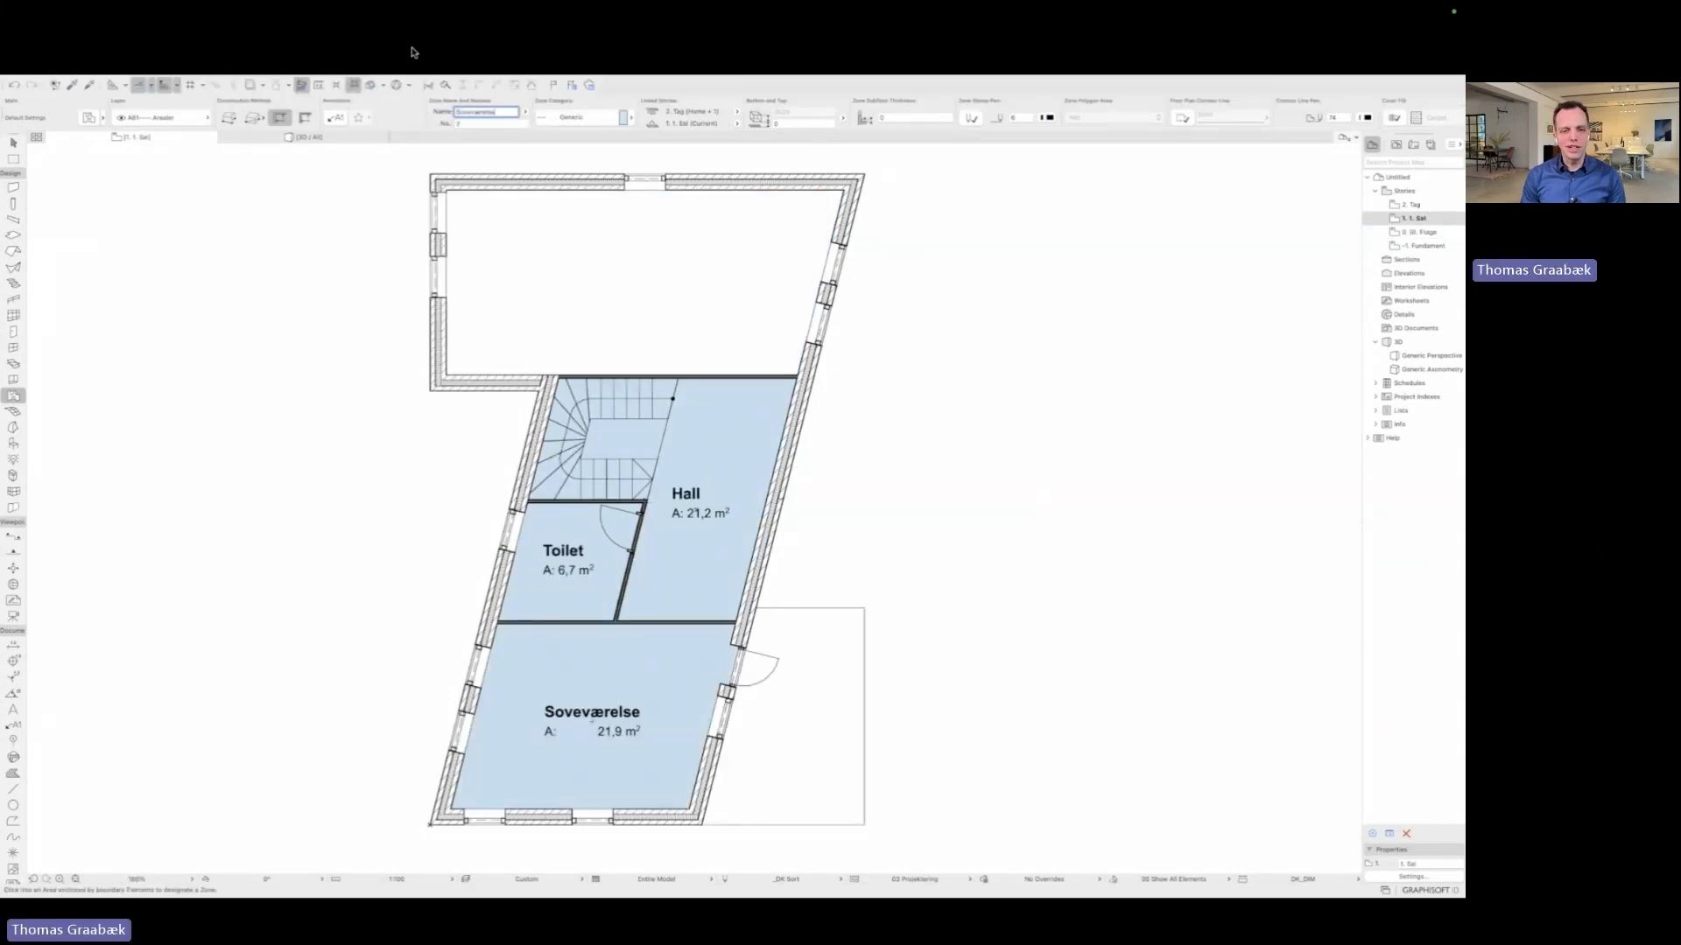
left_click(752, 299)
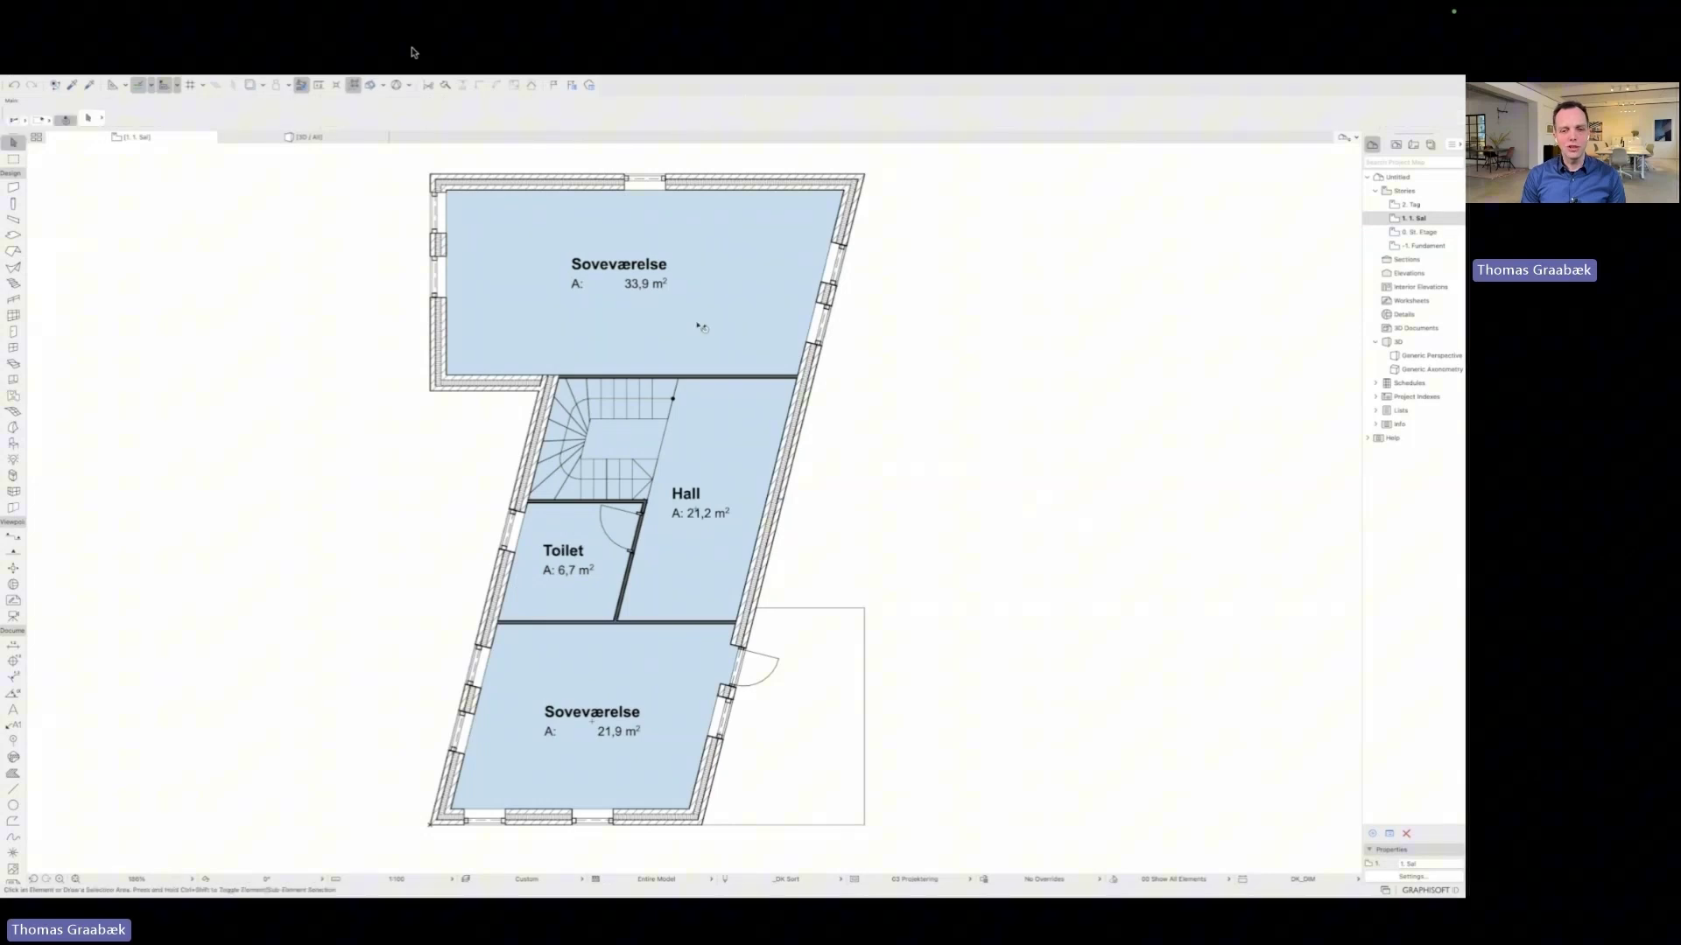
Step: Select all zones on story 1. Sal and open their height for editing
key("ctrl+a")
left_click(758, 114)
left_click(758, 113)
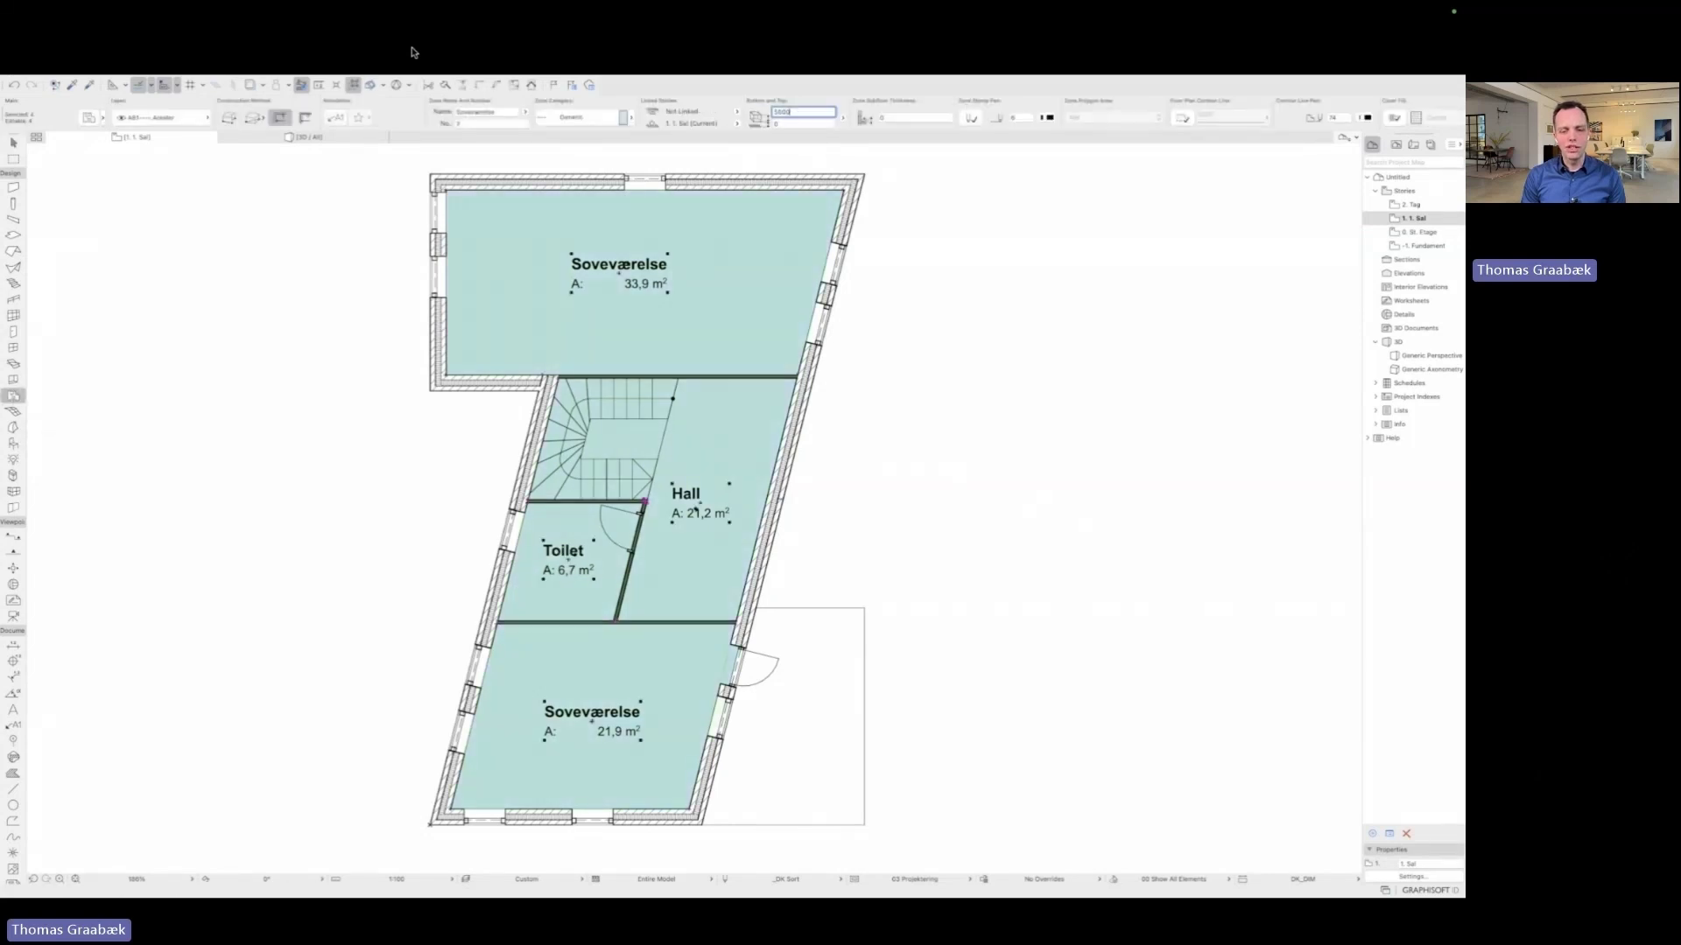